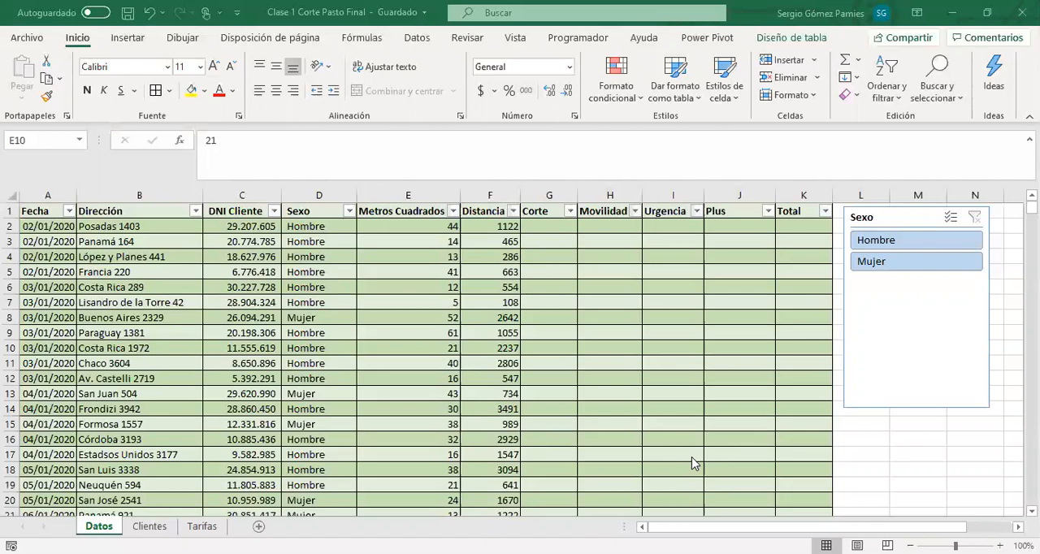
# Compare the Metros Cuadrados values with the empty Corte cells in the first three rows of the Datos sheet
pyautogui.click(546, 227)
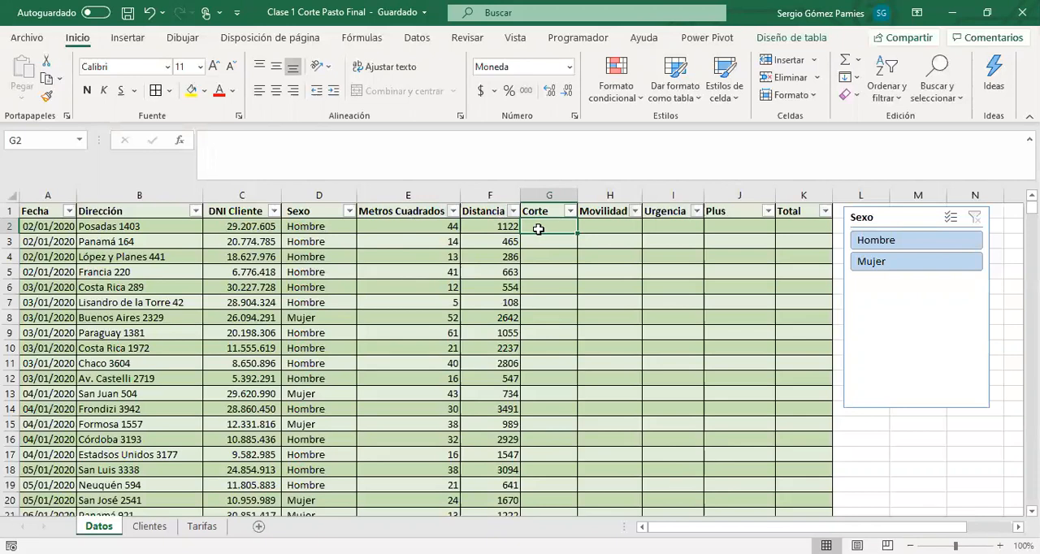
pyautogui.click(422, 229)
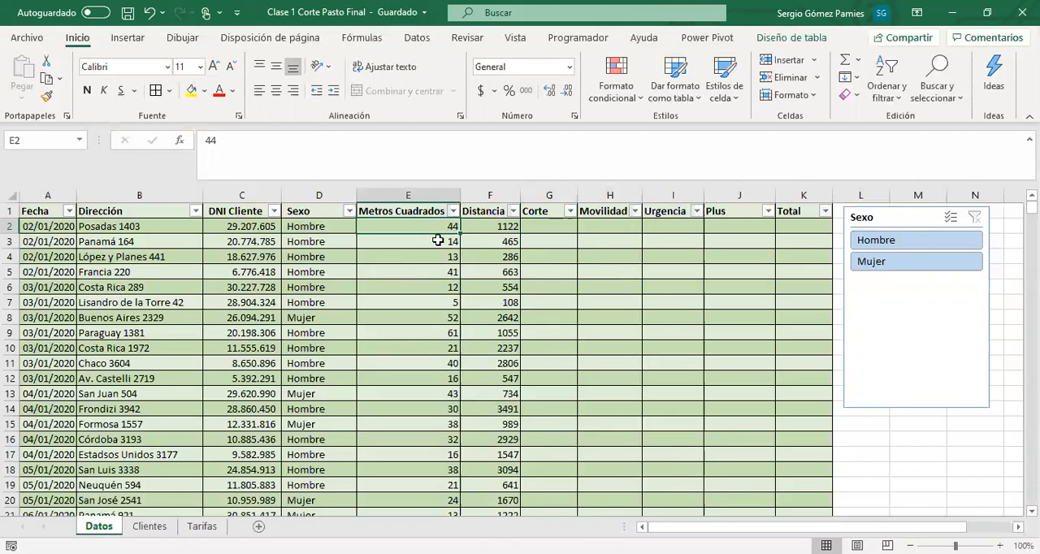
pyautogui.click(539, 242)
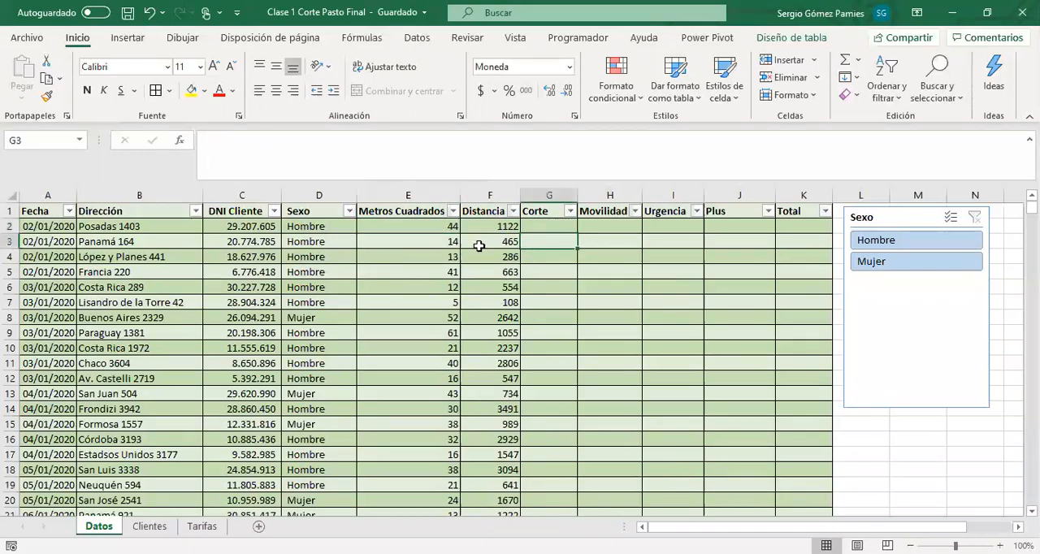
pyautogui.click(444, 242)
pyautogui.click(530, 252)
pyautogui.click(445, 256)
pyautogui.click(529, 256)
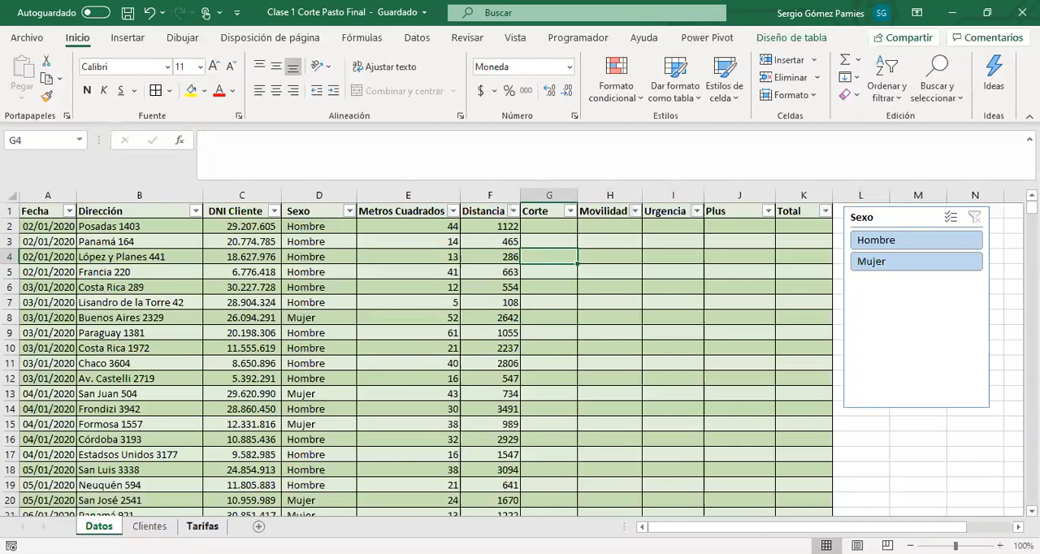
# Open the Tarifas sheet and autofit column B to show the full Mínima M2 heading
pyautogui.click(203, 526)
pyautogui.click(143, 316)
pyautogui.click(115, 230)
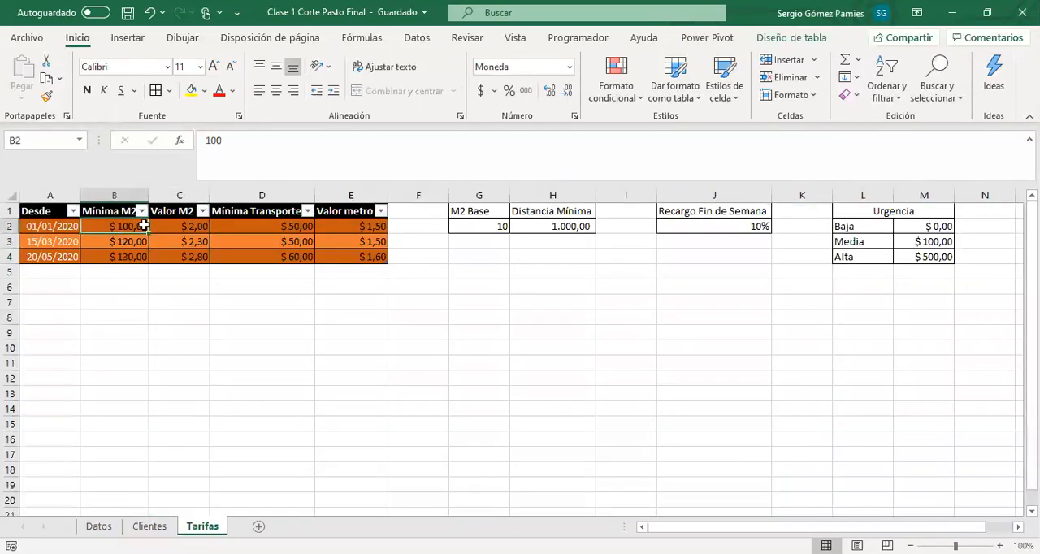
pyautogui.doubleClick(146, 195)
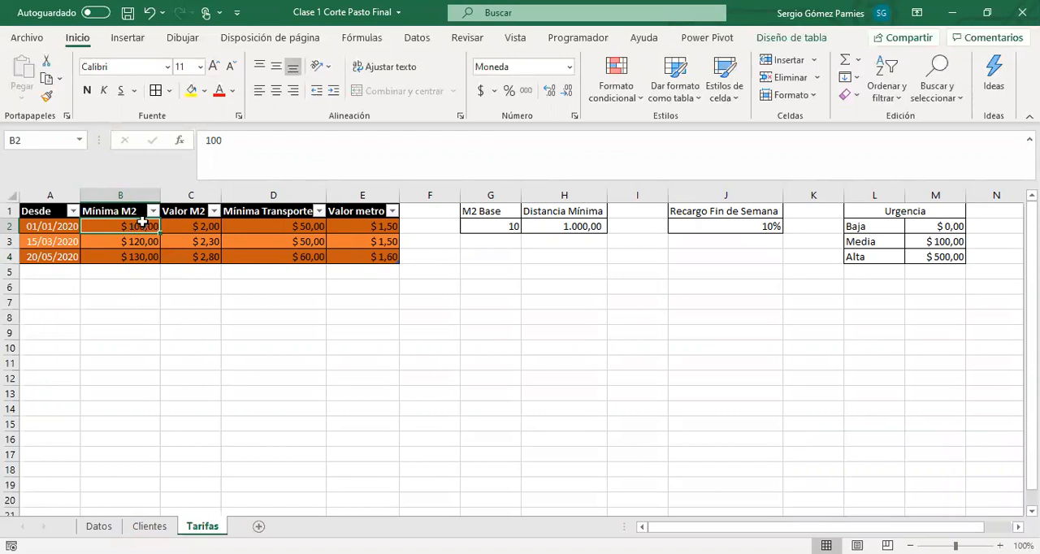
# Examine the M2 Base value and the Mínima M2 rate that applies from each Desde date
pyautogui.click(478, 225)
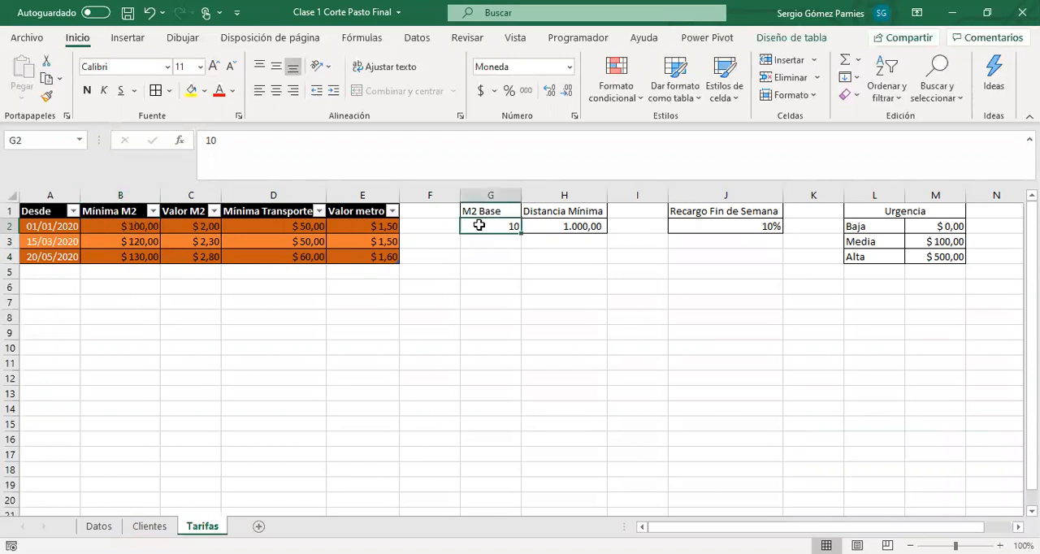
pyautogui.moveTo(491, 210); pyautogui.dragTo(501, 225)
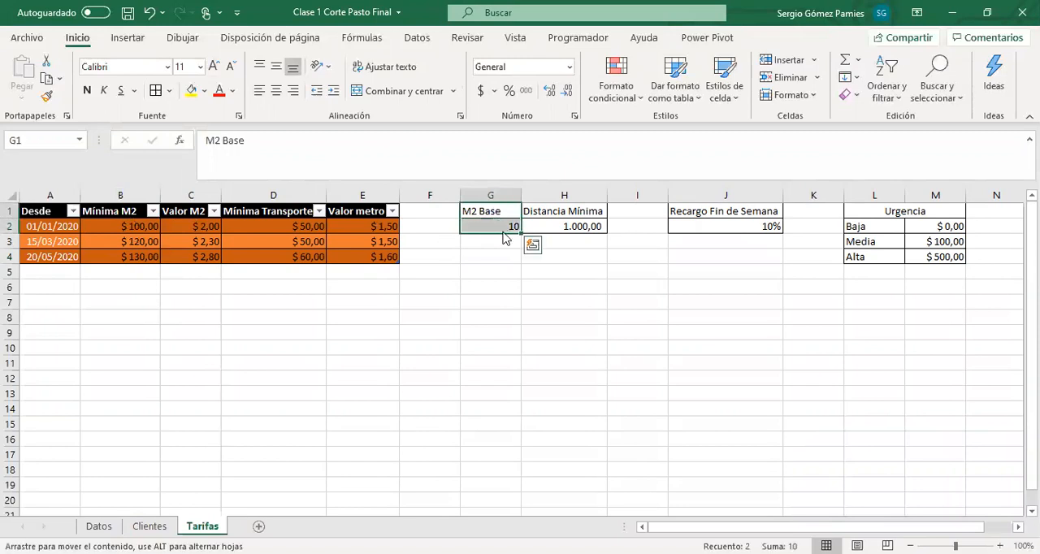
pyautogui.click(498, 228)
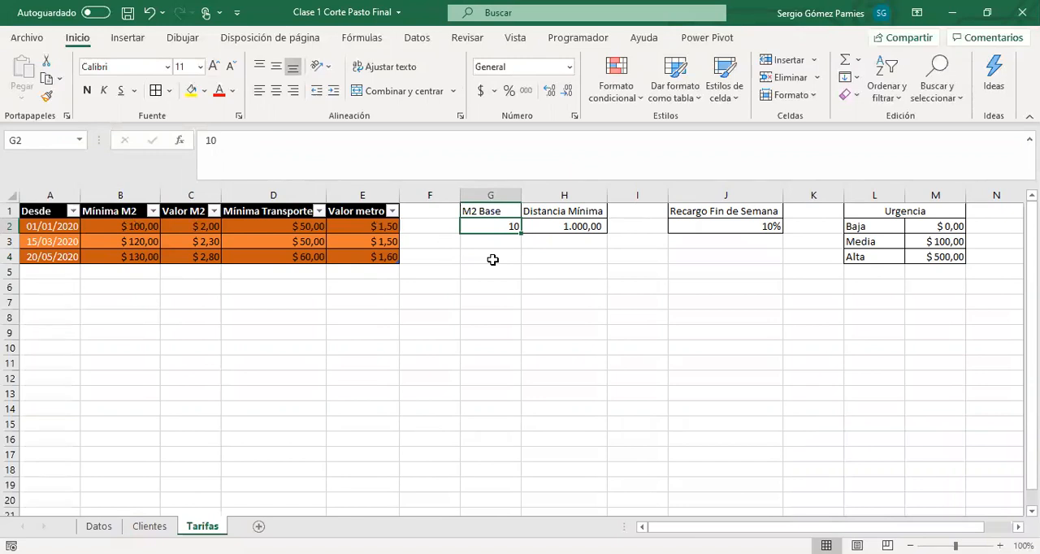
pyautogui.click(120, 224)
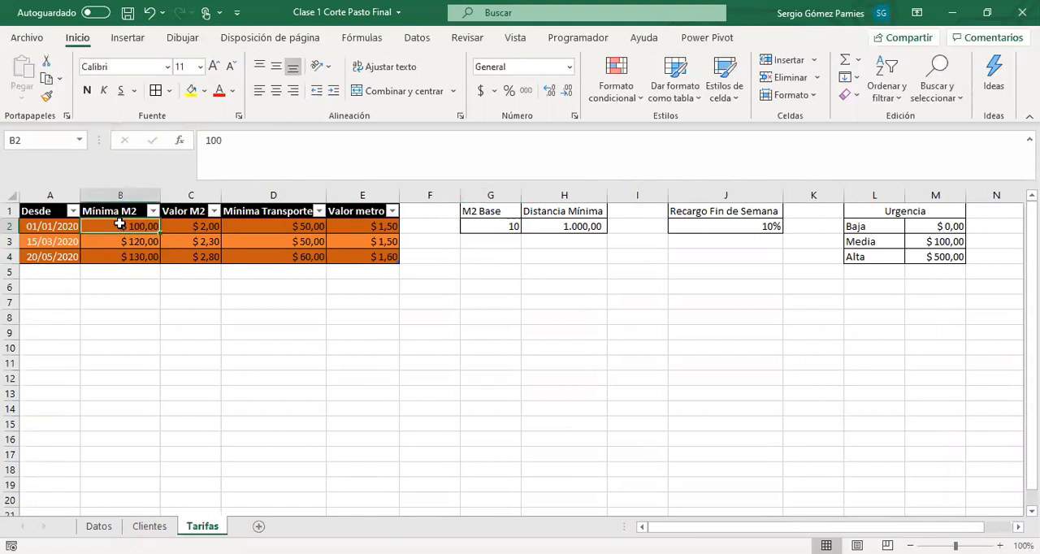
pyautogui.click(57, 226)
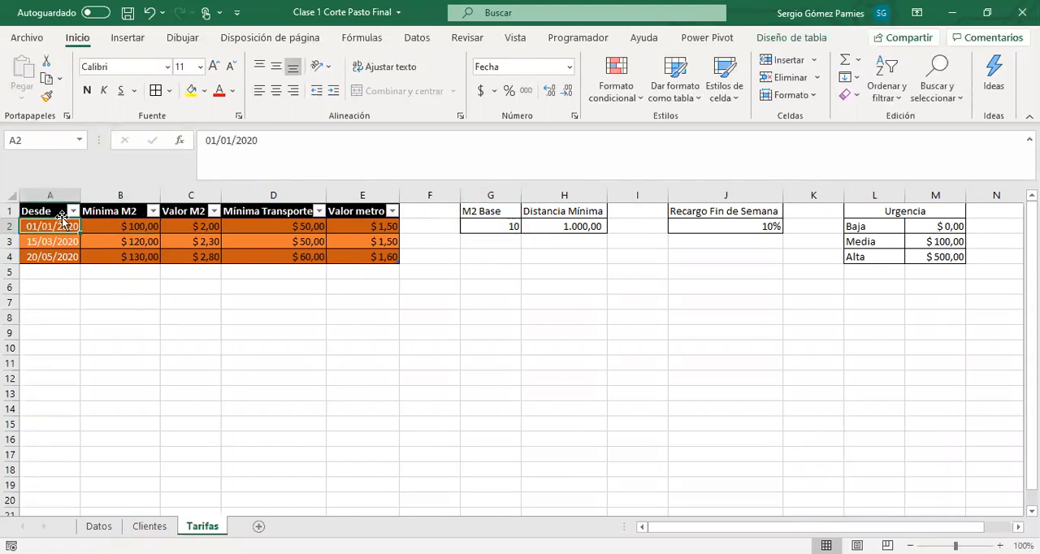
pyautogui.click(120, 247)
pyautogui.click(43, 256)
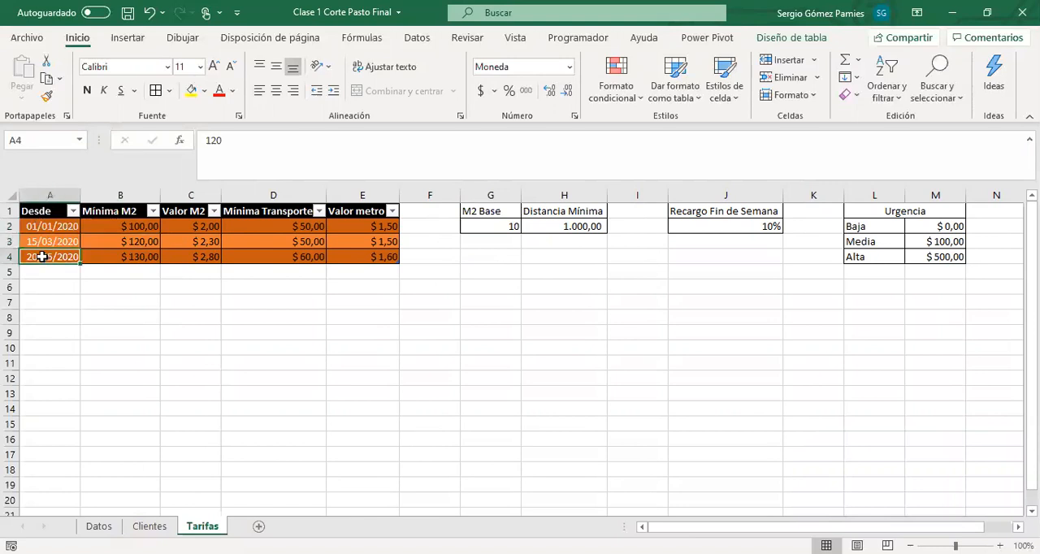
pyautogui.click(104, 264)
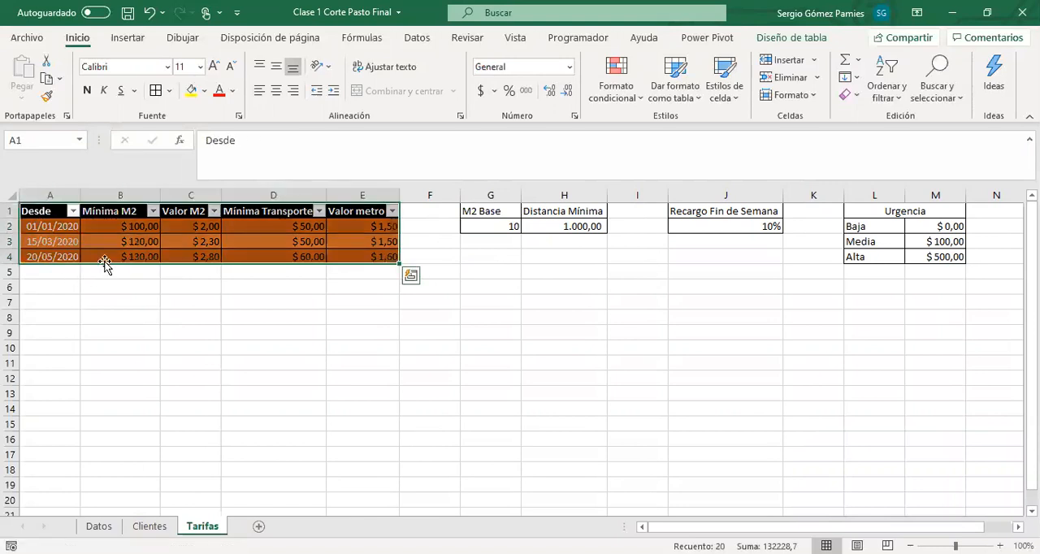
pyautogui.click(106, 253)
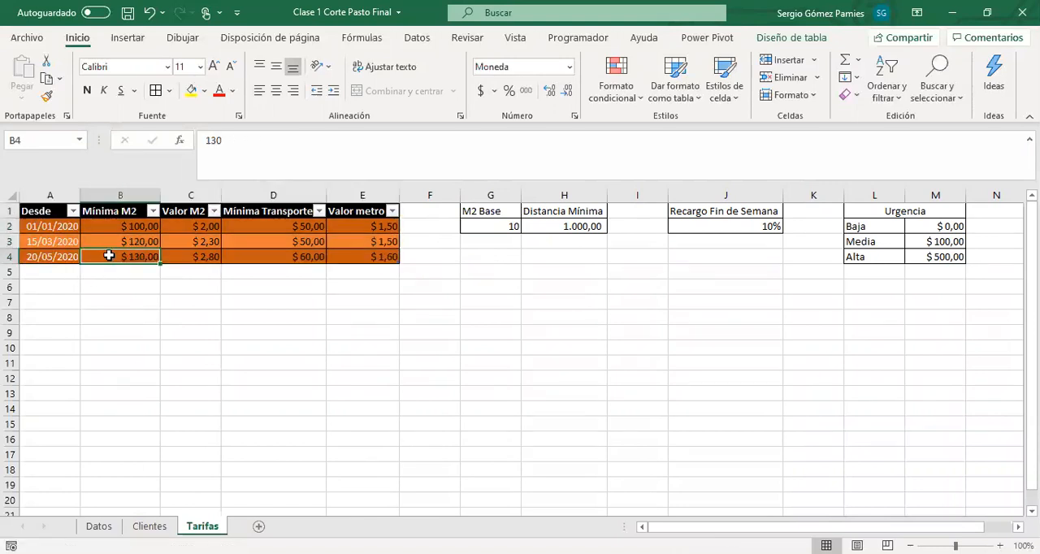
pyautogui.click(482, 227)
# Review the Valor M2 rates for the three Desde dates in the rates table
pyautogui.click(189, 214)
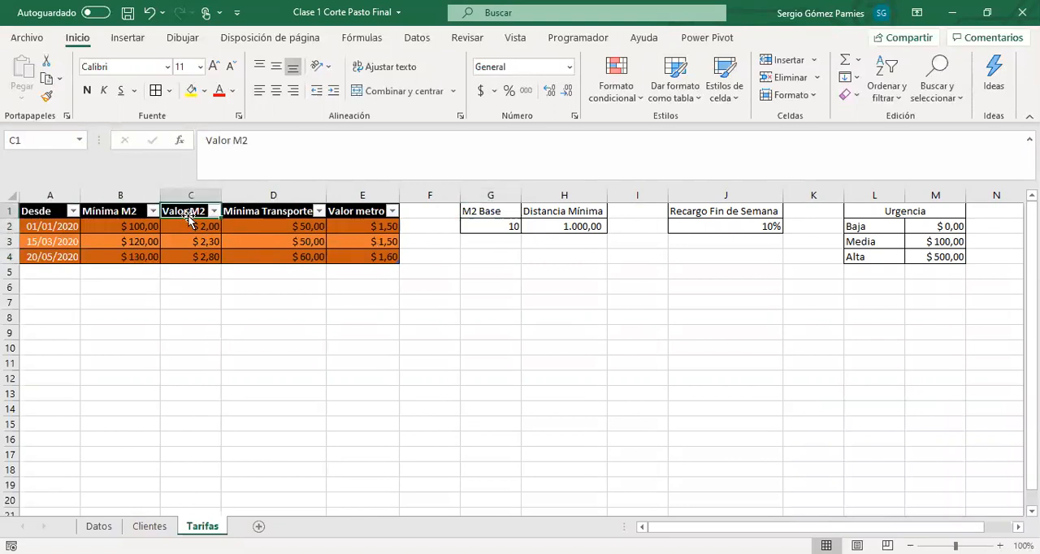
pyautogui.click(193, 228)
pyautogui.moveTo(193, 228); pyautogui.dragTo(216, 254)
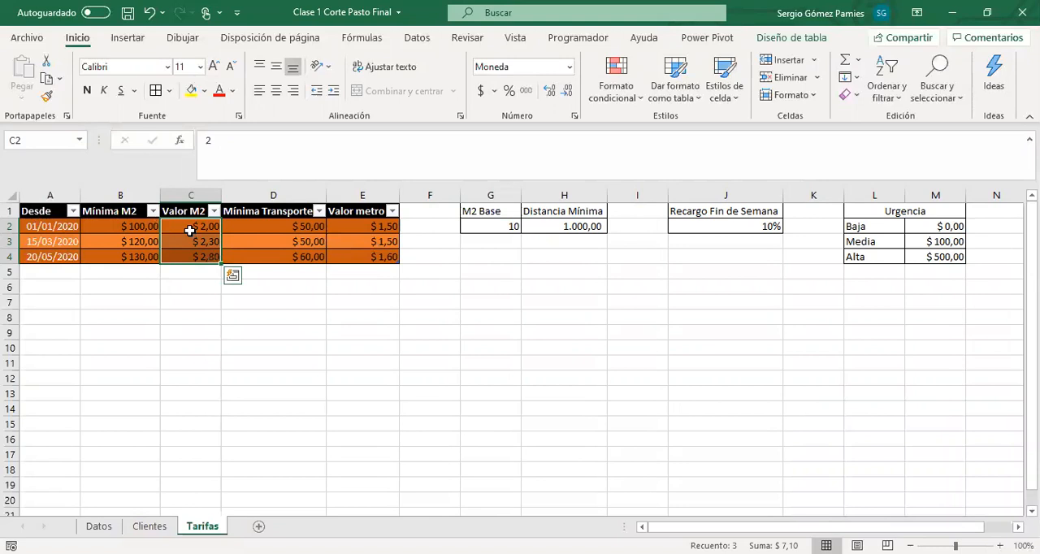
pyautogui.click(197, 240)
pyautogui.click(200, 255)
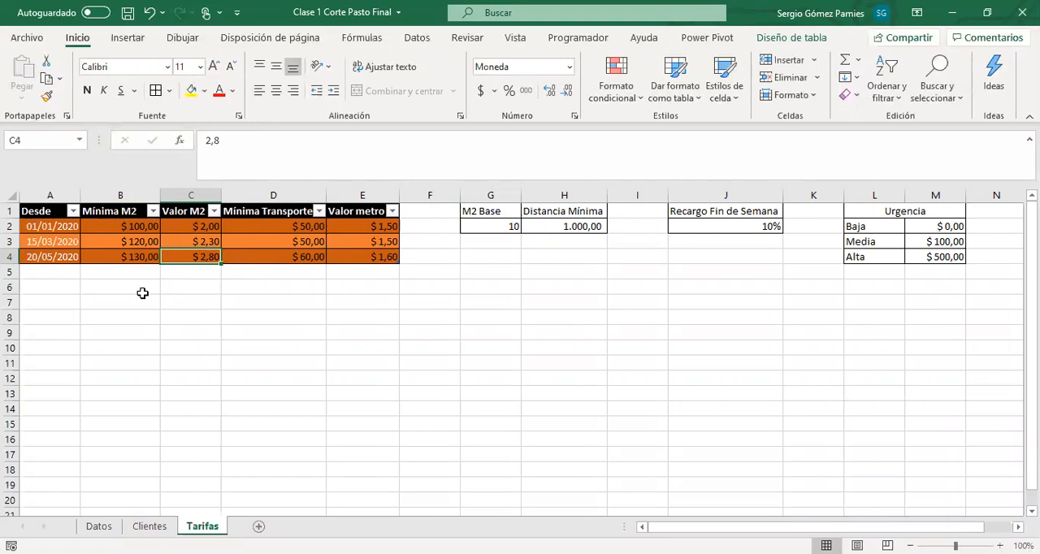
# Enter a sample area of 18 in B9 and the minimum charge of 100 in C9
pyautogui.click(108, 332)
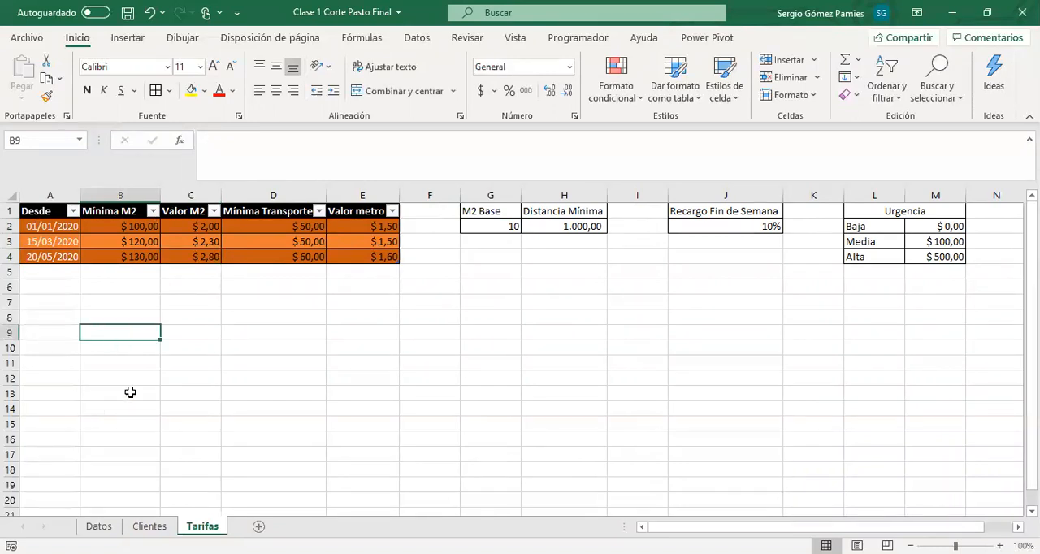
pyautogui.write('18')
pyautogui.press('Tab')
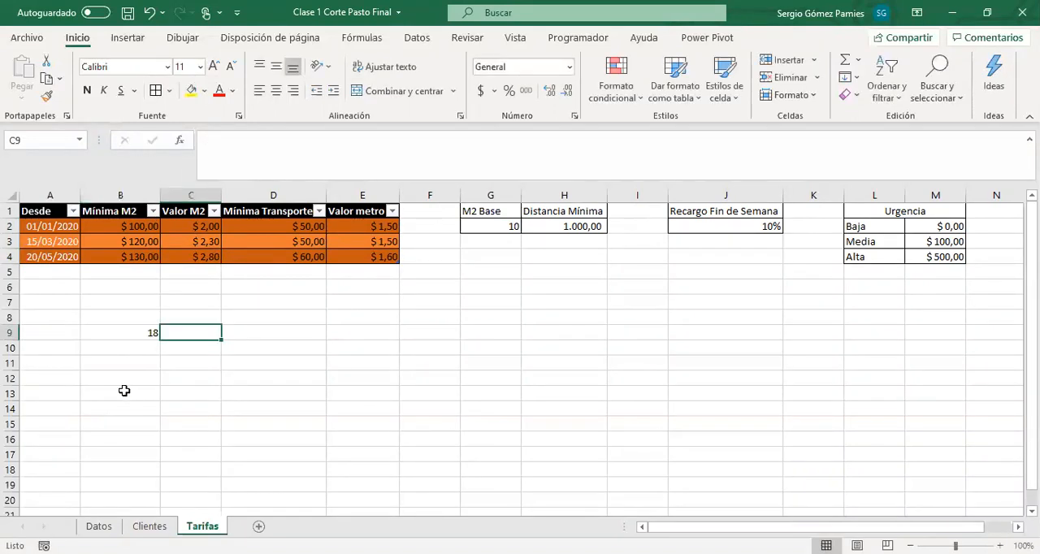
pyautogui.click(128, 332)
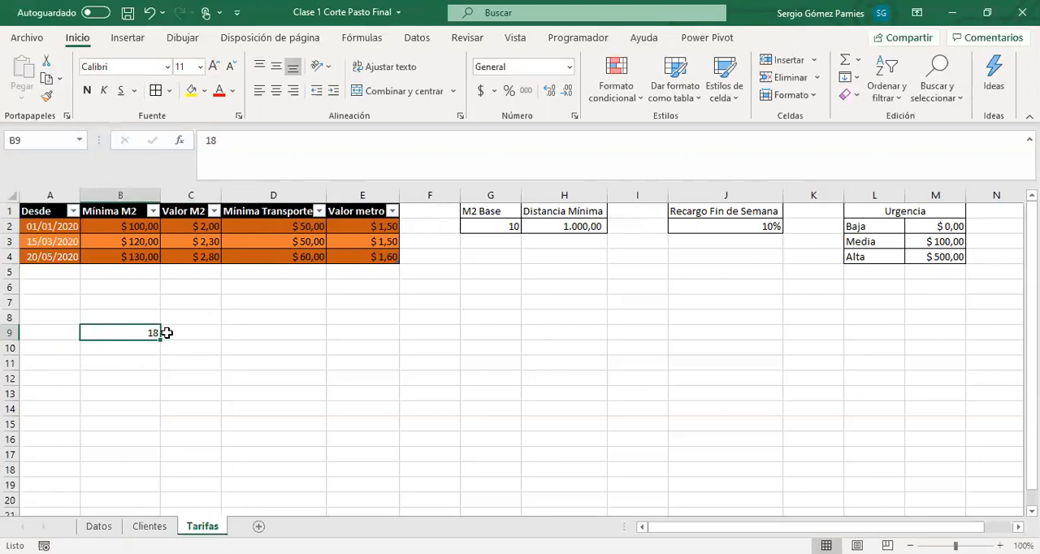
pyautogui.click(171, 332)
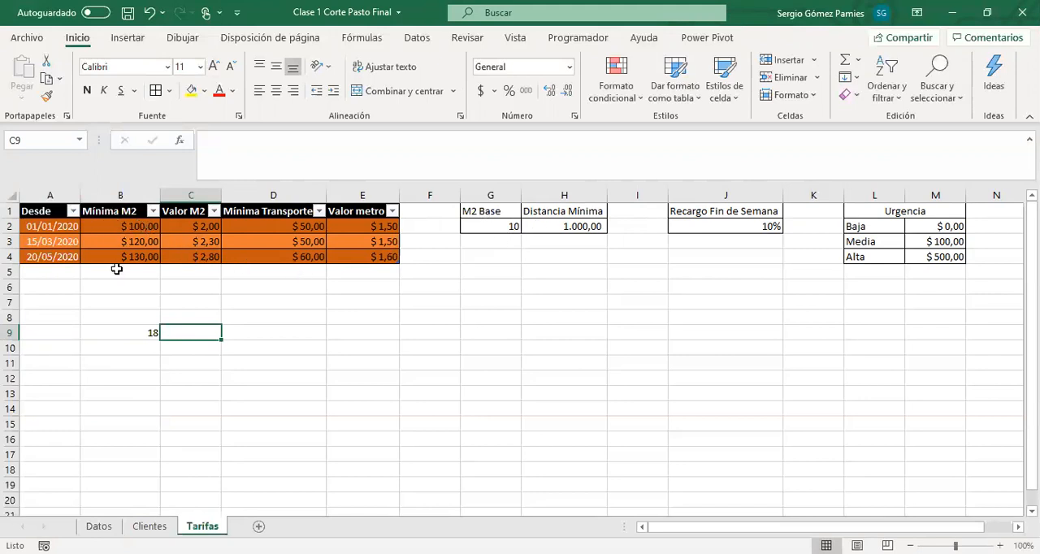
pyautogui.write('100')
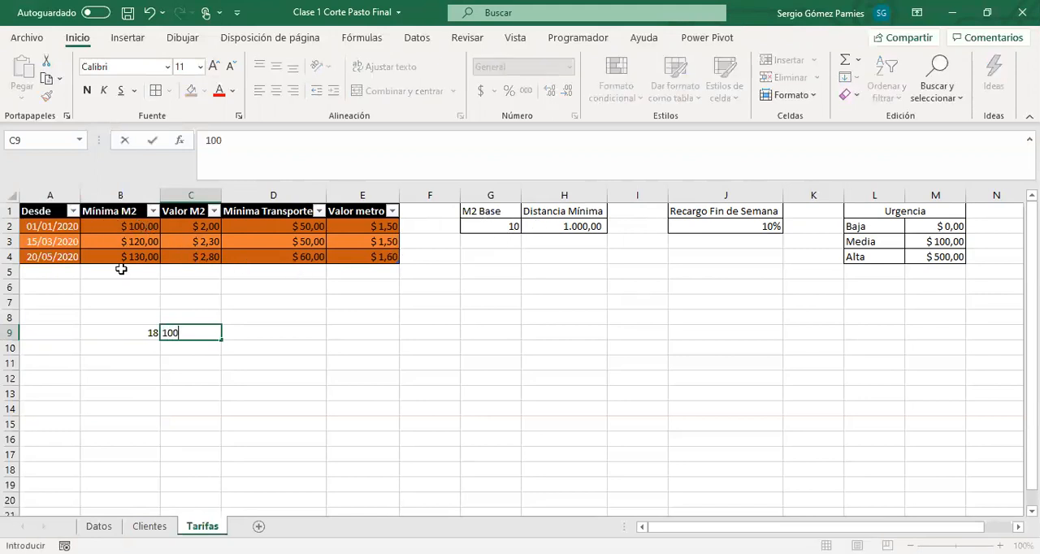
pyautogui.press('Tab')
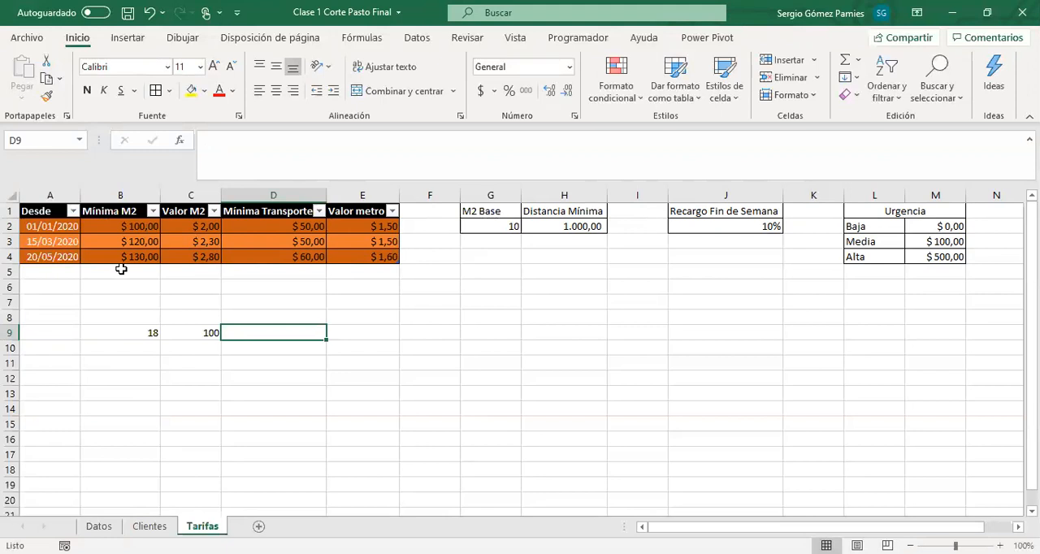
# Calculate the charge for the extra square metres in D9 with the formula +8*2
pyautogui.click(150, 342)
pyautogui.click(146, 333)
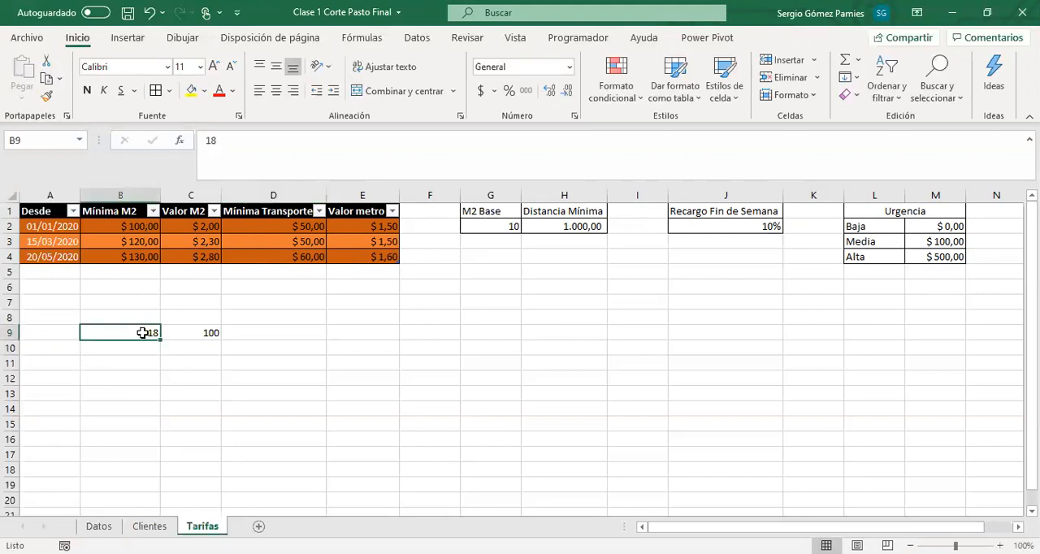
pyautogui.click(277, 330)
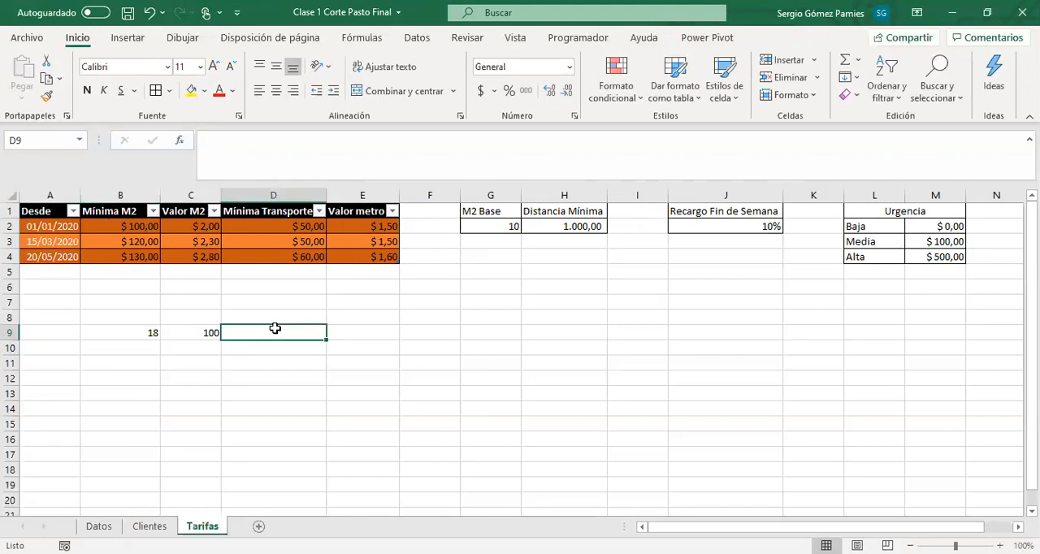
pyautogui.write('+8"')
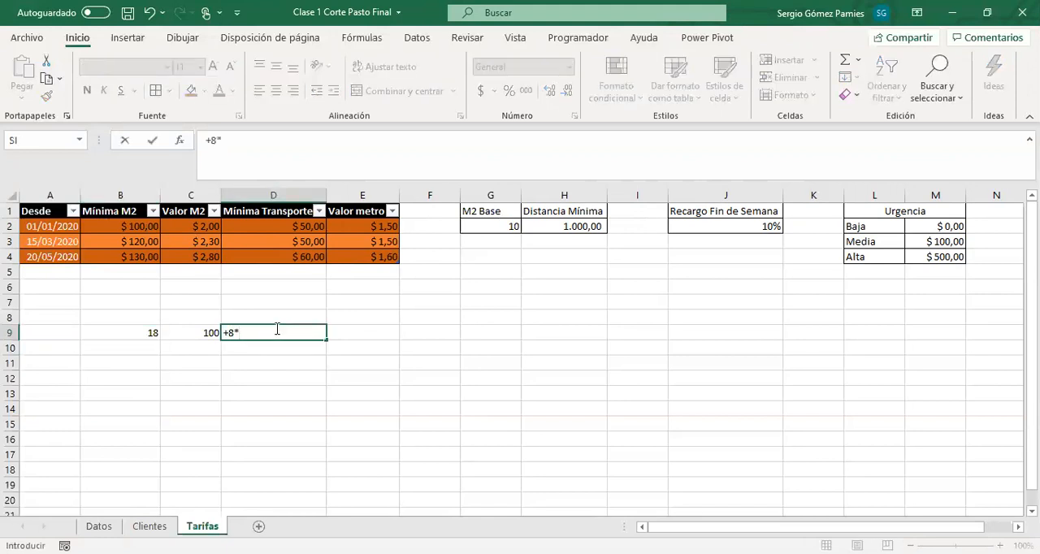
pyautogui.write('2')
pyautogui.press('Return')
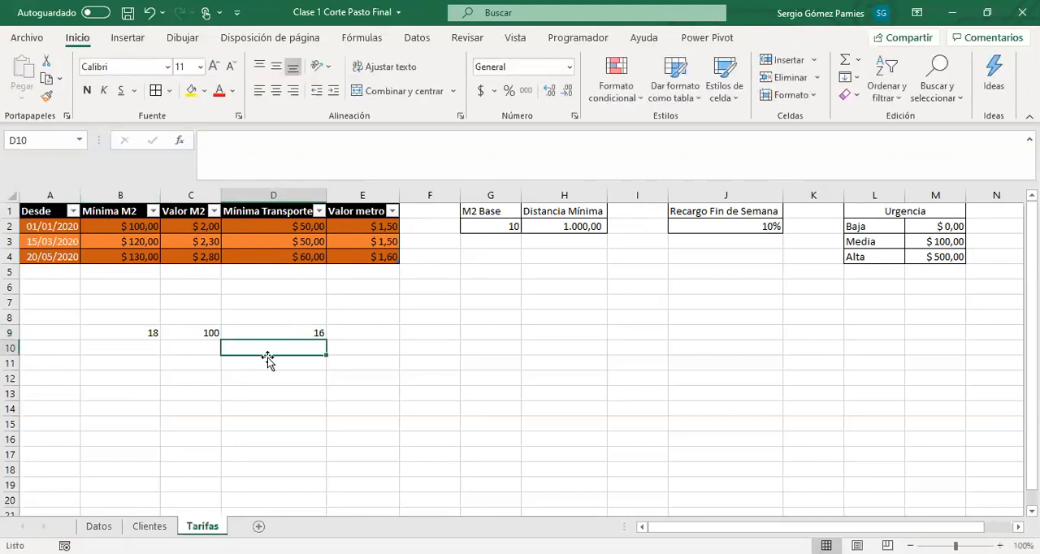
# Add the minimum charge and the extra charge in E9 with +SUMA(C9:D9)
pyautogui.moveTo(192, 336); pyautogui.dragTo(268, 335)
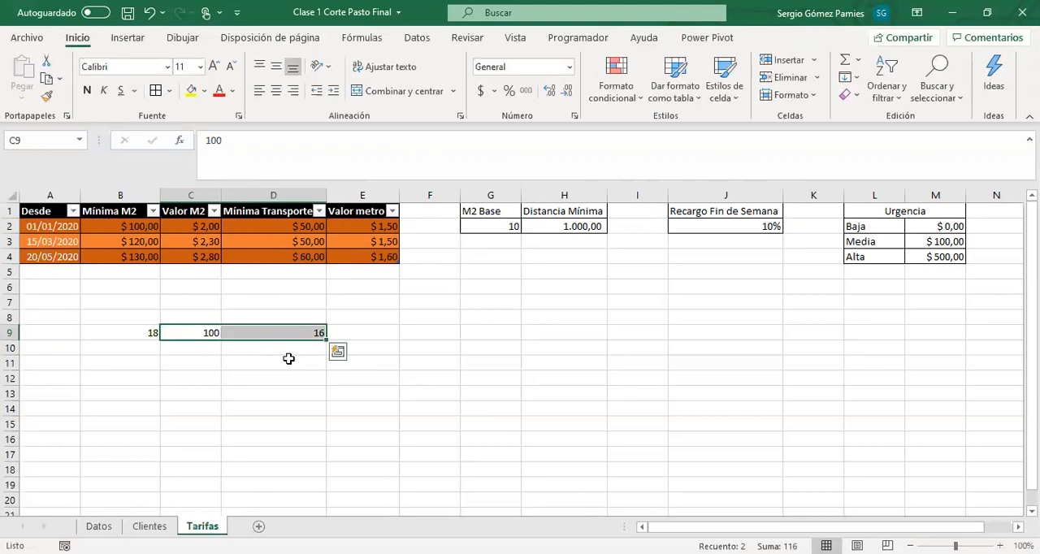
pyautogui.click(343, 334)
pyautogui.moveTo(181, 334); pyautogui.dragTo(275, 334)
pyautogui.click(346, 333)
pyautogui.write('+')
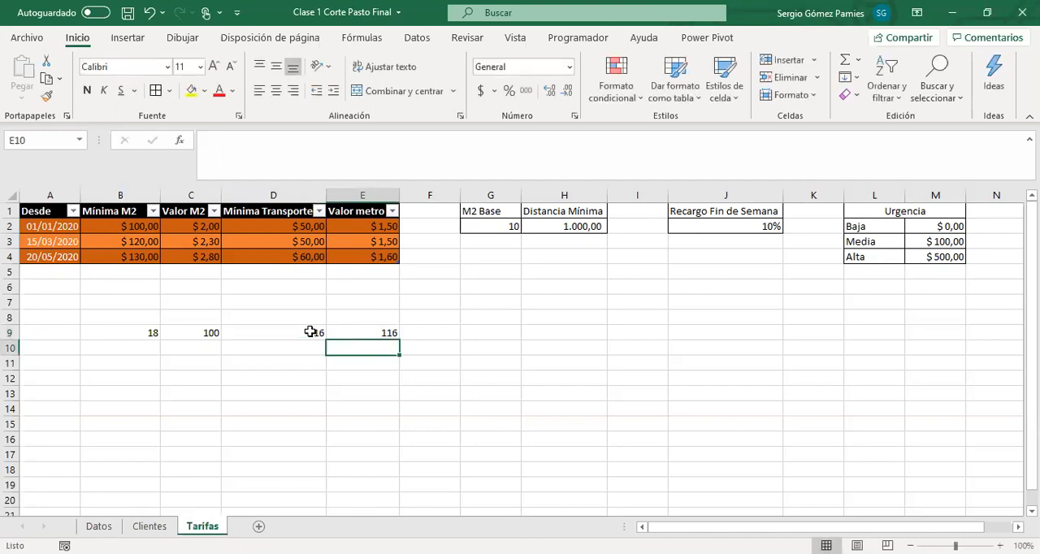
pyautogui.click(194, 333)
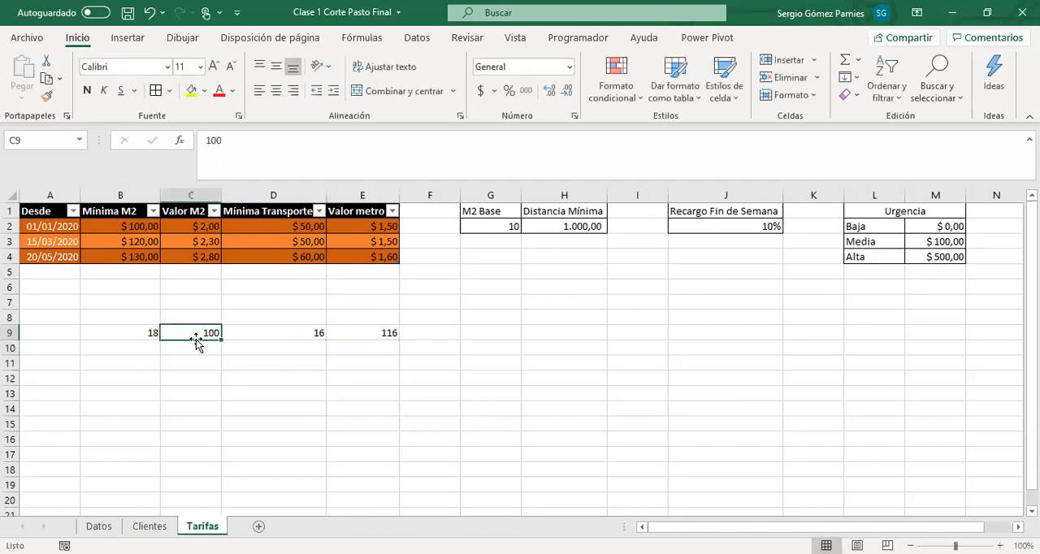
# Check the sample calculation's cells and clear the contents of B9:E9
pyautogui.click(281, 335)
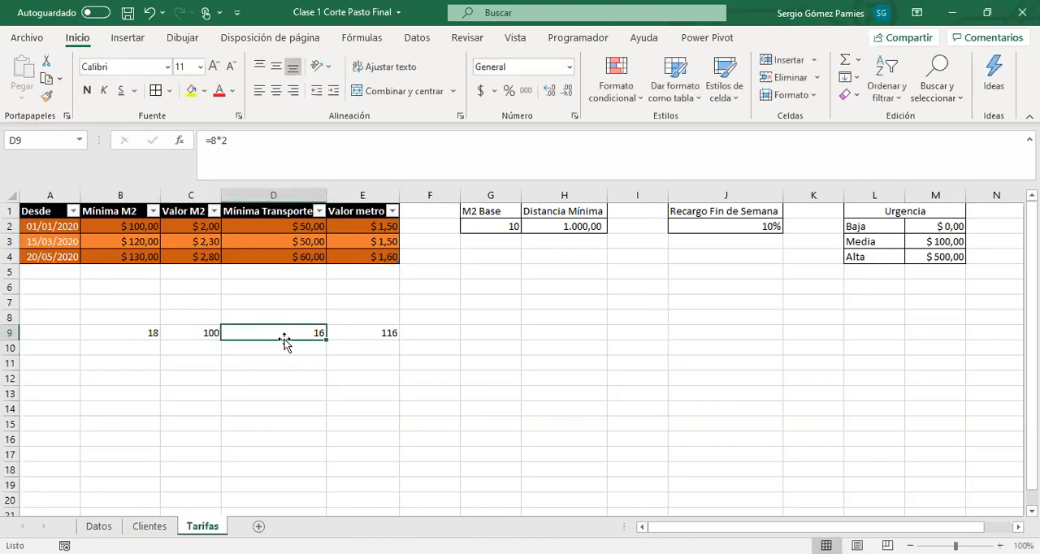
pyautogui.click(377, 332)
pyautogui.moveTo(377, 331); pyautogui.dragTo(115, 326)
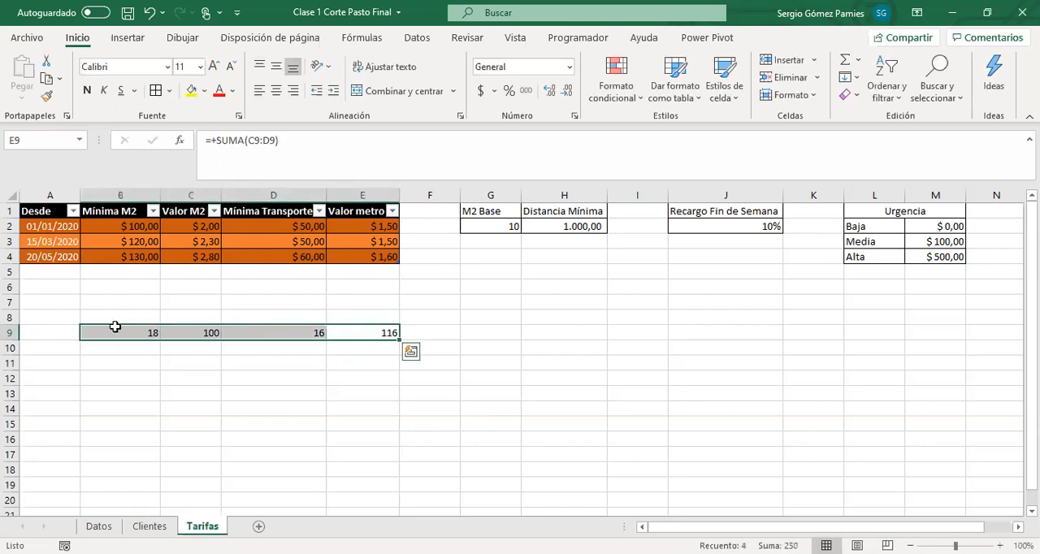
pyautogui.press('Delete')
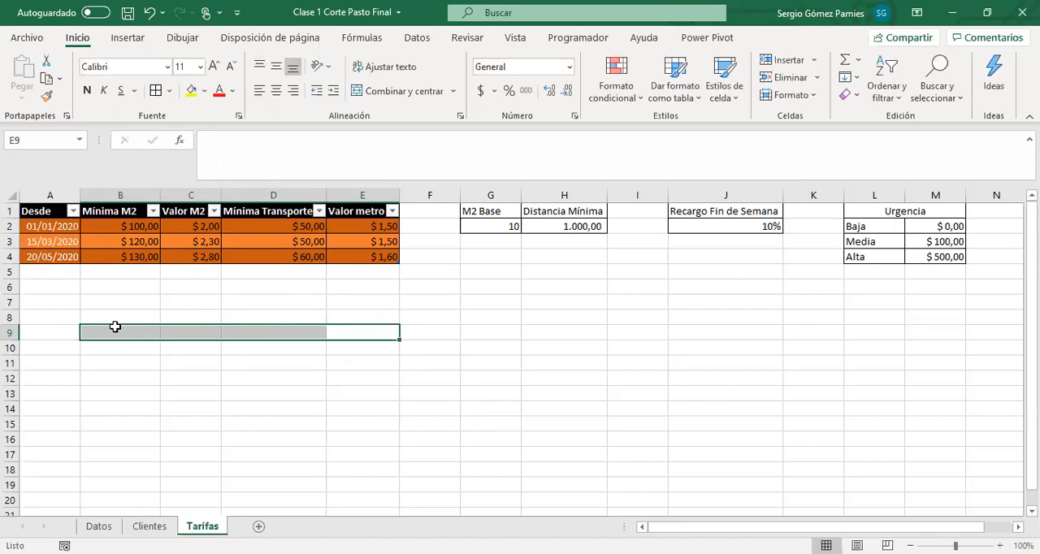
pyautogui.click(99, 526)
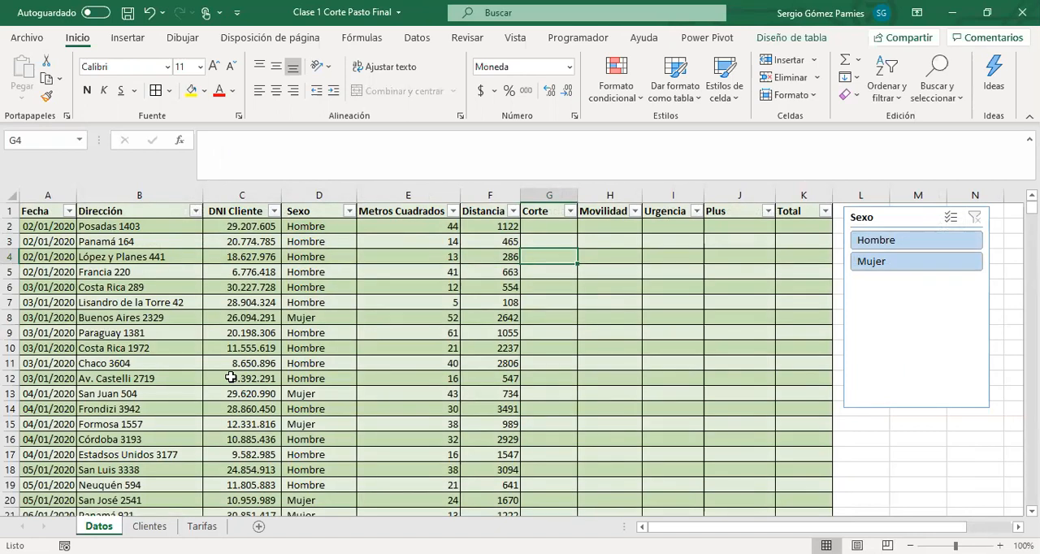
pyautogui.click(537, 228)
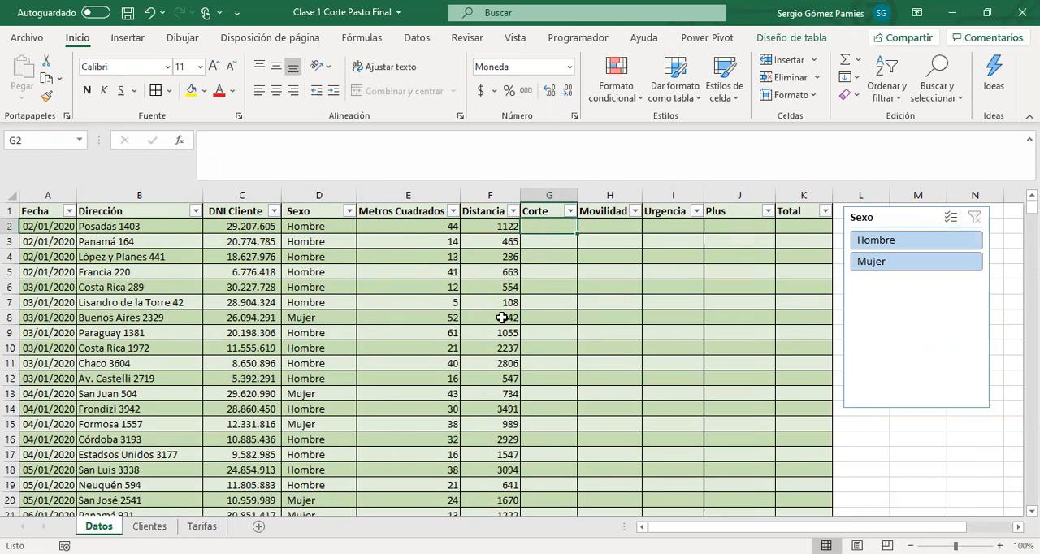
pyautogui.write('+')
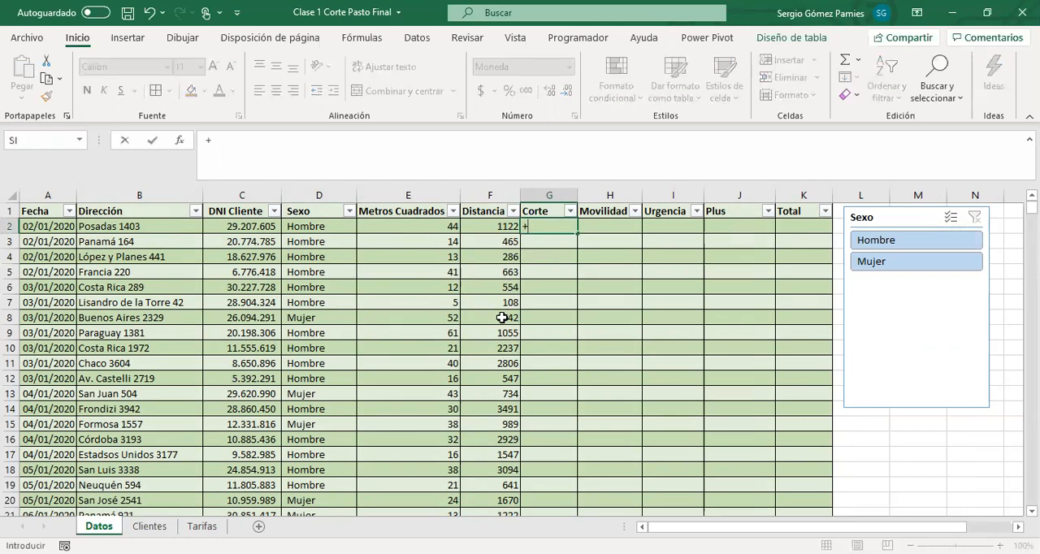
pyautogui.write('buscar')
pyautogui.press('Down')
pyautogui.press('Down')
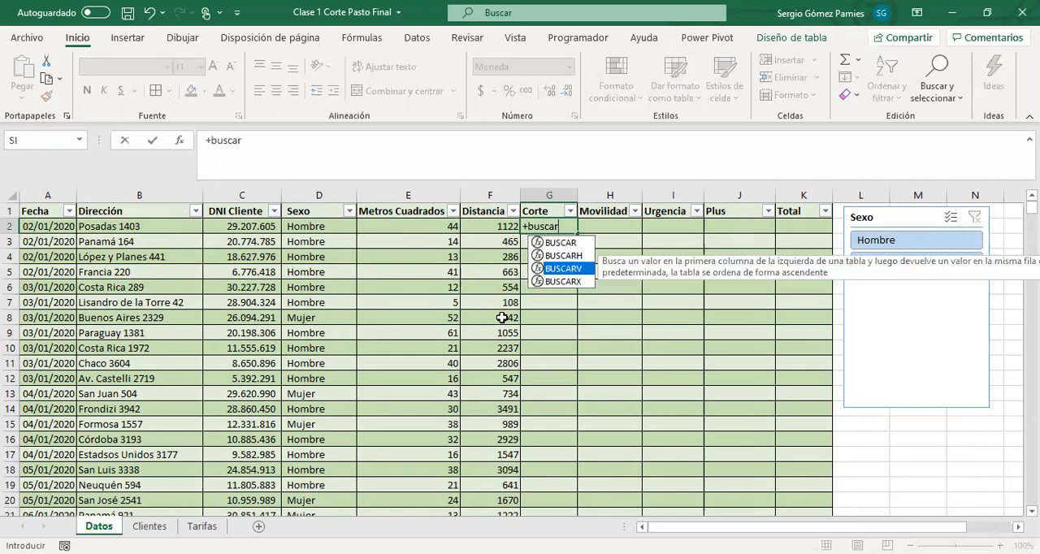
pyautogui.press('Tab')
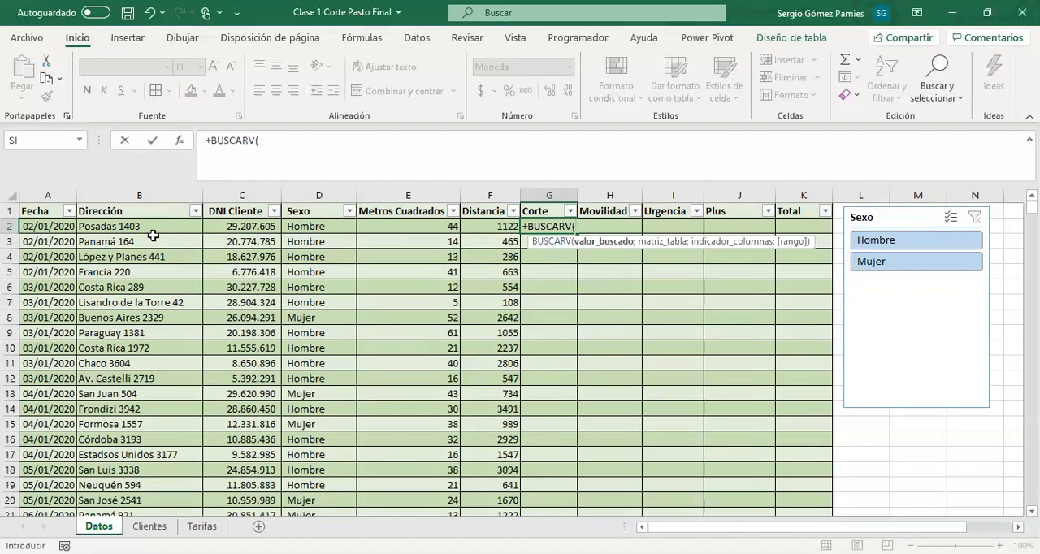
pyautogui.click(47, 230)
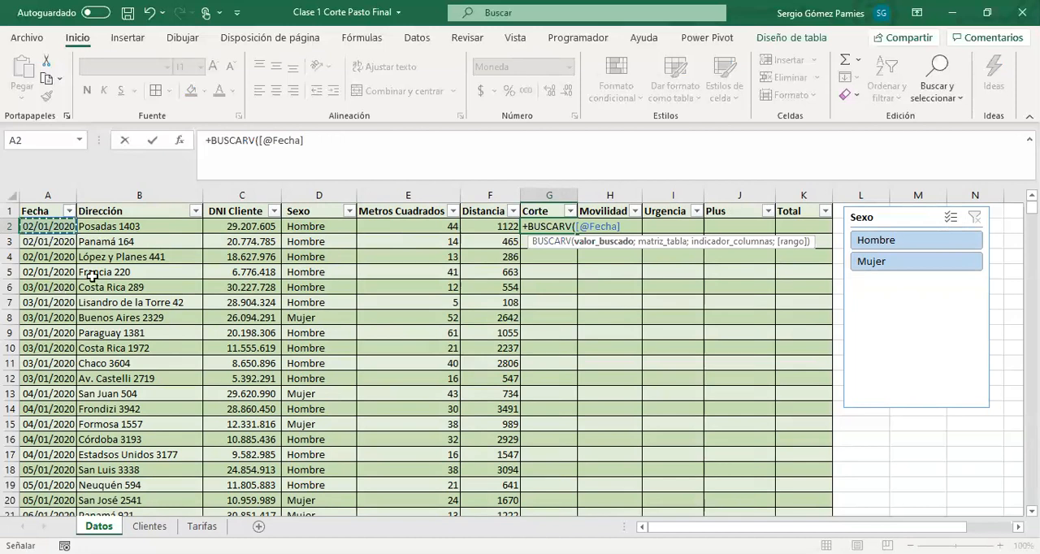
pyautogui.moveTo(313, 139); pyautogui.dragTo(260, 141)
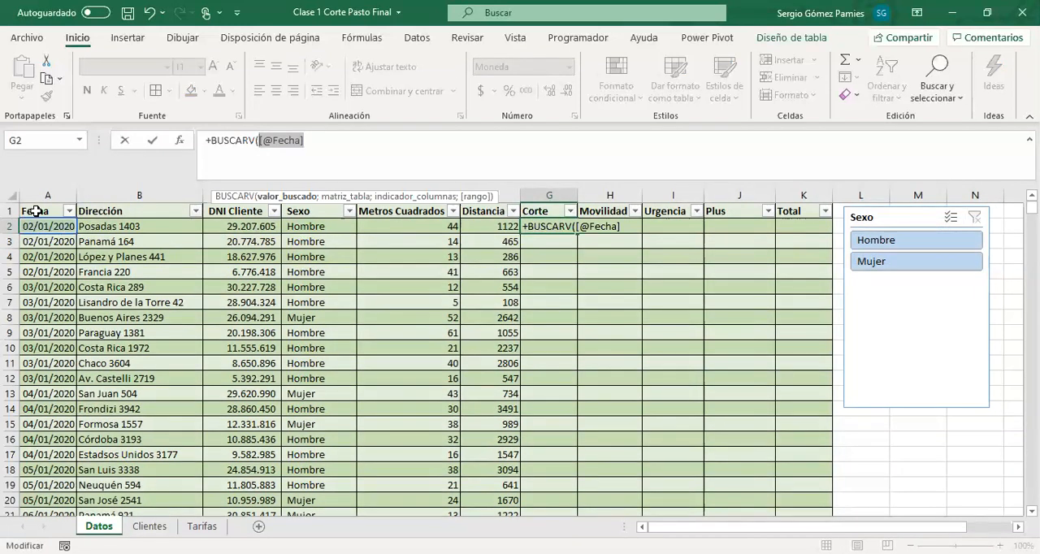
pyautogui.click(267, 142)
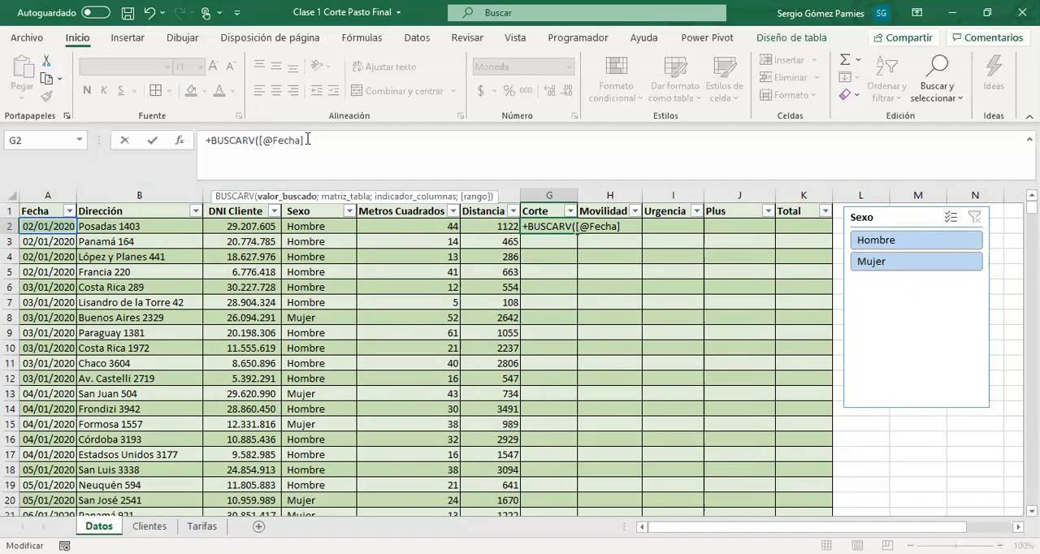
pyautogui.doubleClick(307, 140)
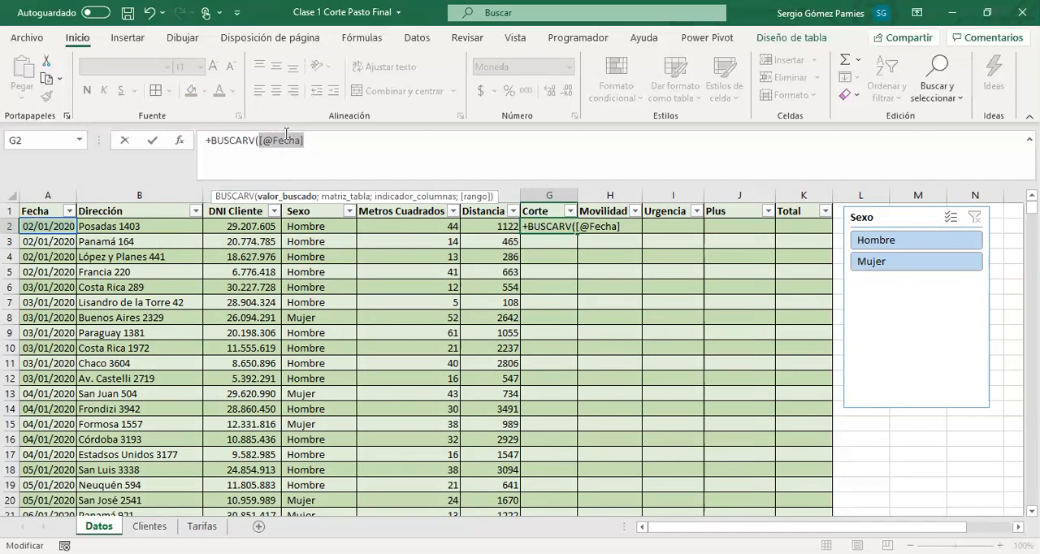
pyautogui.click(317, 144)
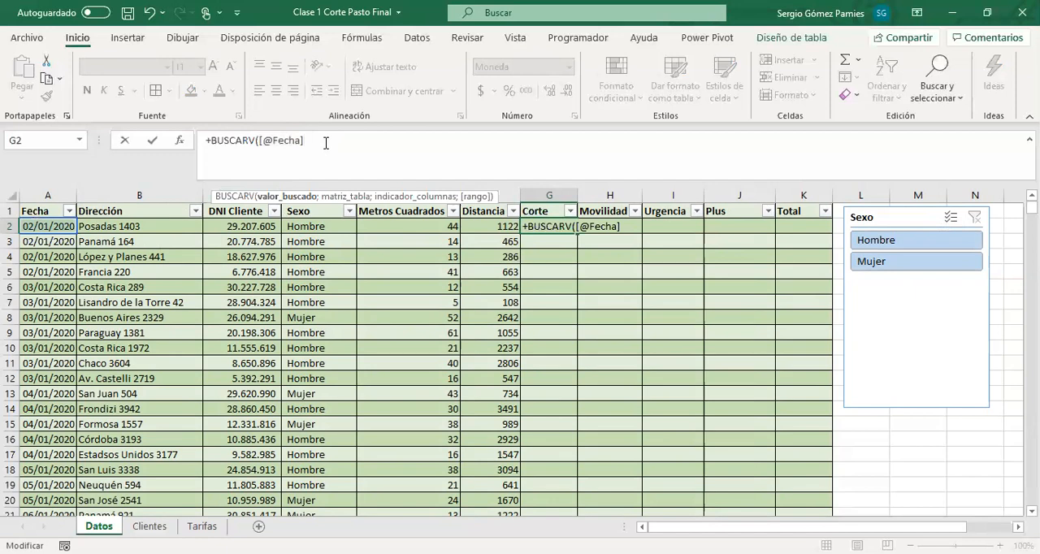
pyautogui.write(';')
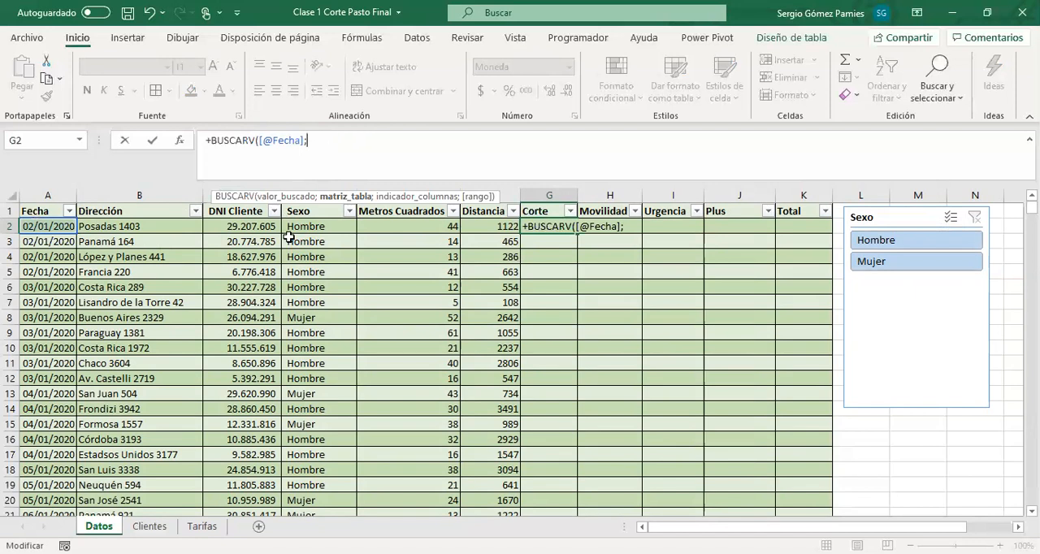
# Complete the G2 lookup with the Tarifas table as the range, column 2 and approximate match 1
pyautogui.click(201, 527)
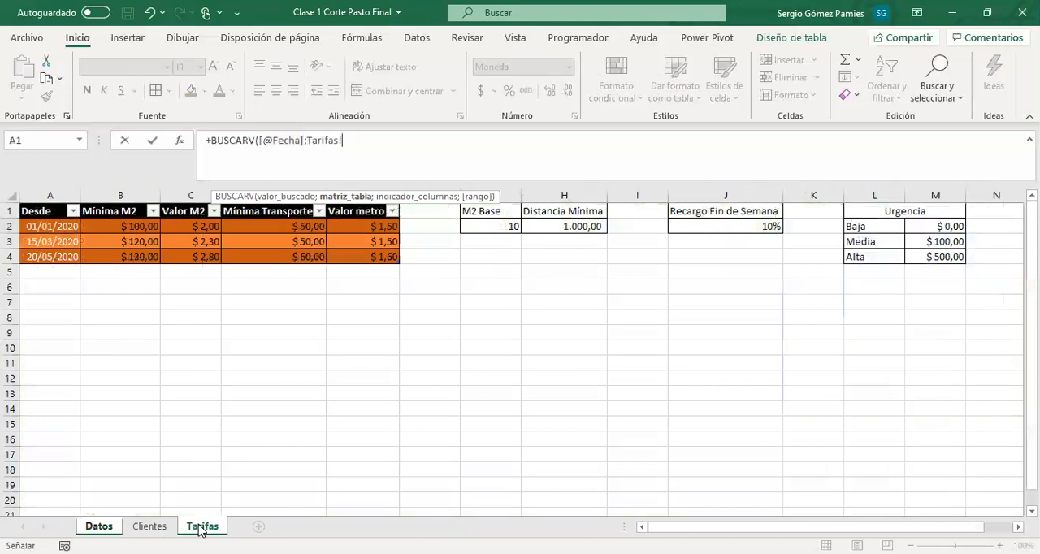
pyautogui.click(52, 226)
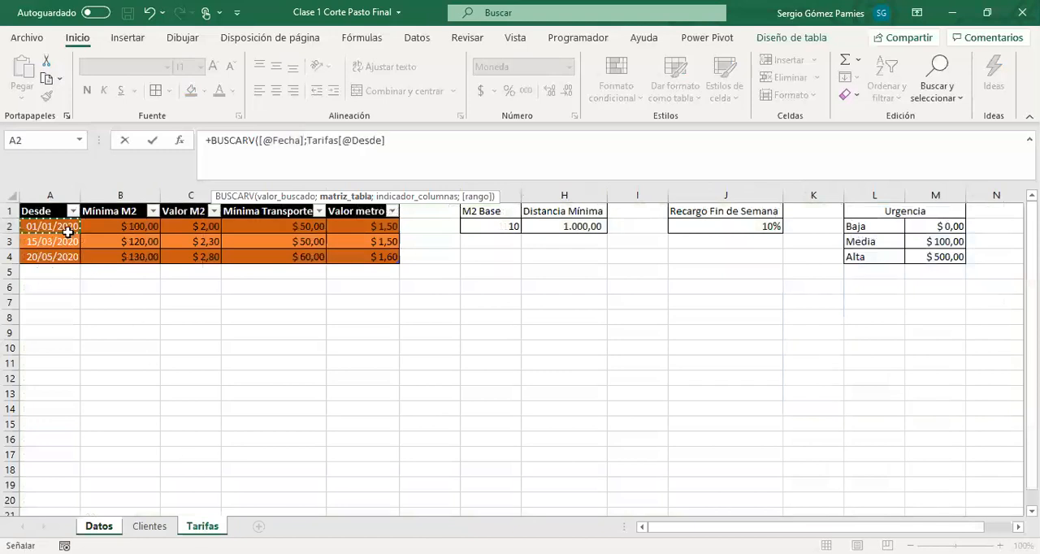
pyautogui.moveTo(54, 226); pyautogui.dragTo(370, 257)
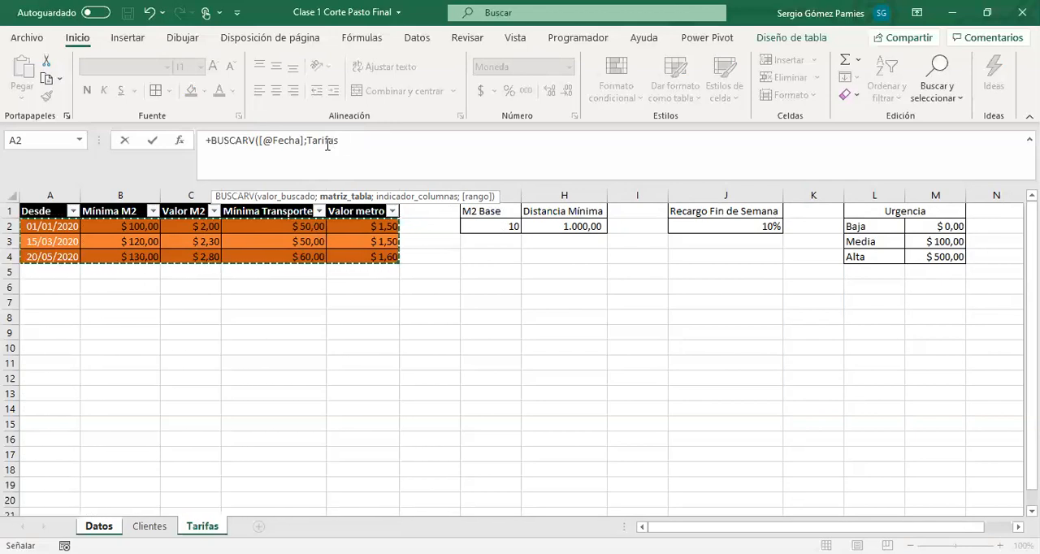
pyautogui.click(367, 141)
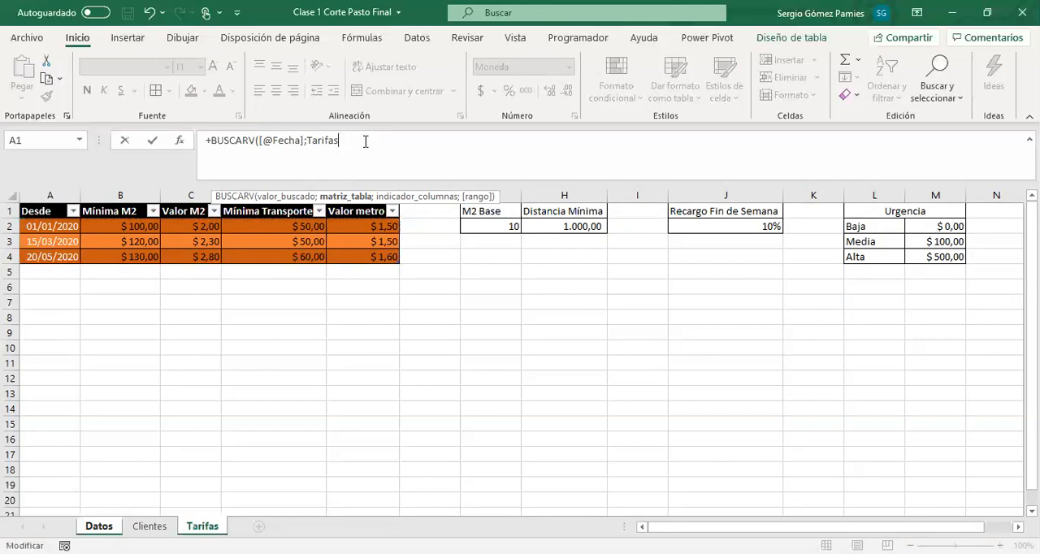
pyautogui.write(';2')
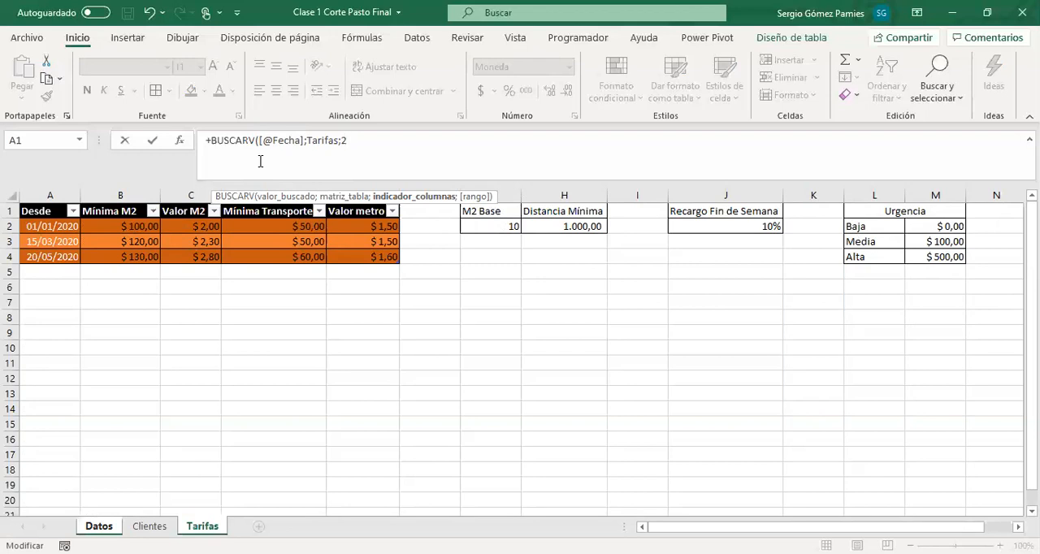
pyautogui.write(';')
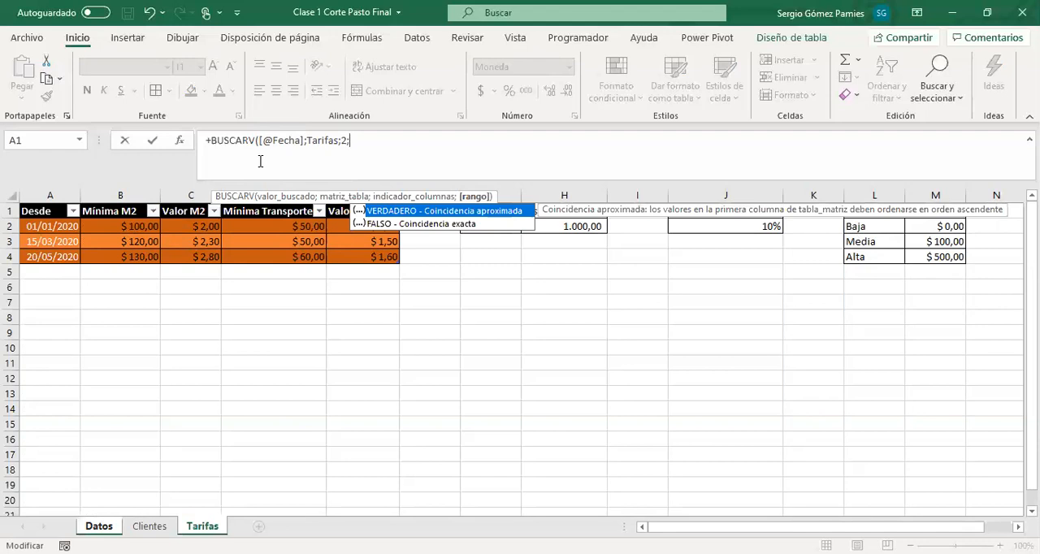
pyautogui.write('1)')
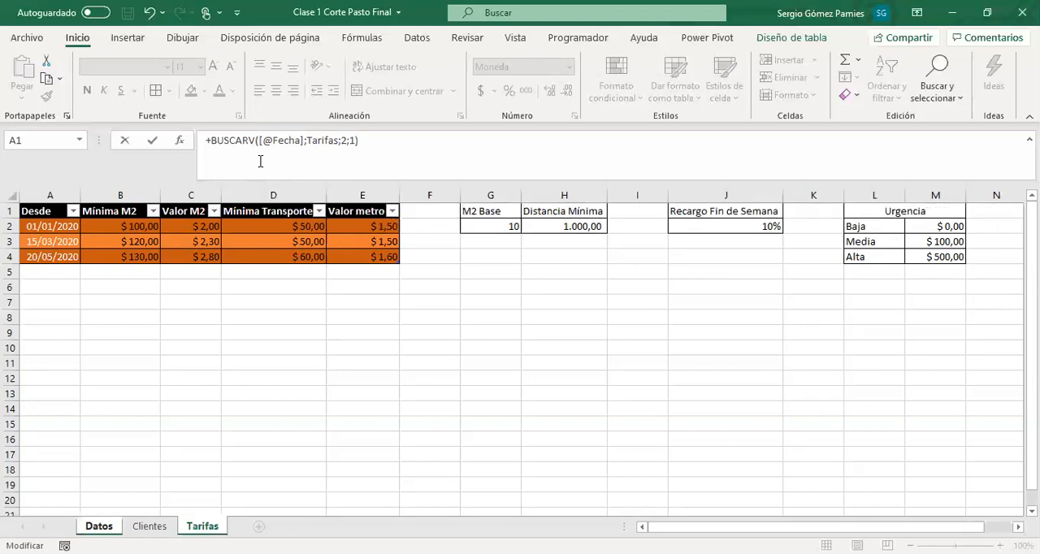
pyautogui.press('Return')
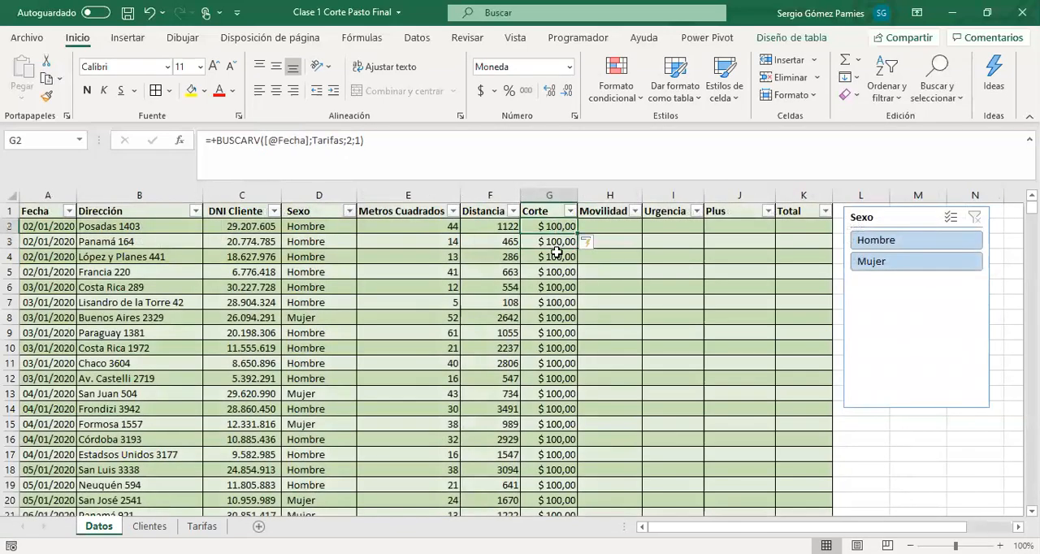
# Check the Corte column's results and compare the first job's date with the Desde dates on the Tarifas sheet
pyautogui.moveTo(557, 229); pyautogui.dragTo(554, 440)
pyautogui.scroll(-7, 566, 370)
pyautogui.scroll(7, 558, 397)
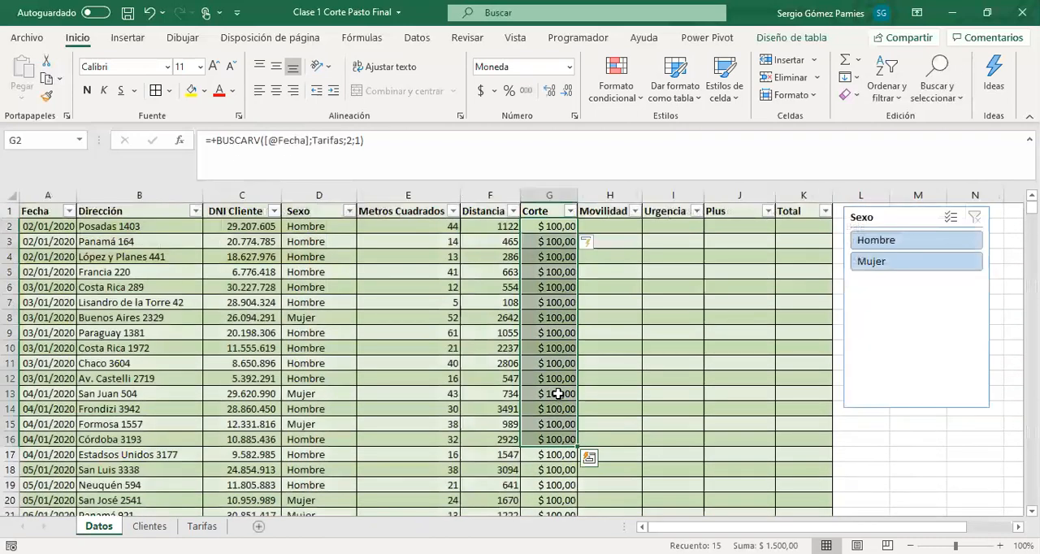
pyautogui.click(530, 229)
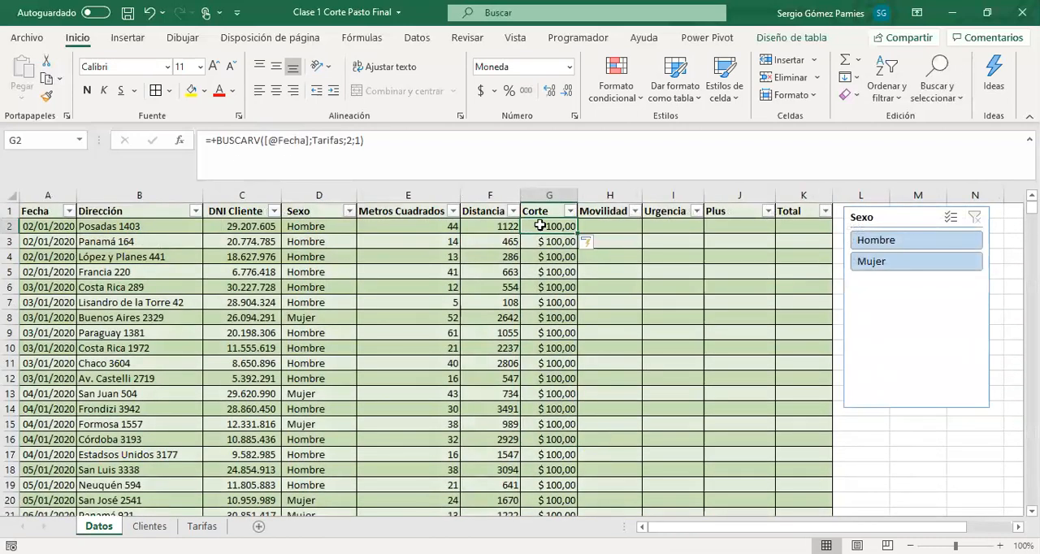
pyautogui.click(36, 229)
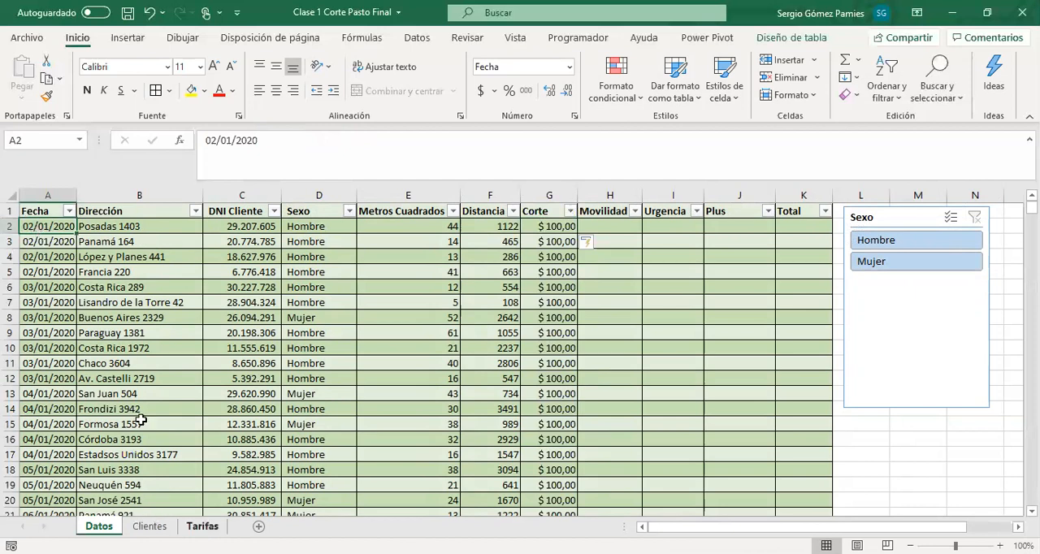
pyautogui.click(202, 526)
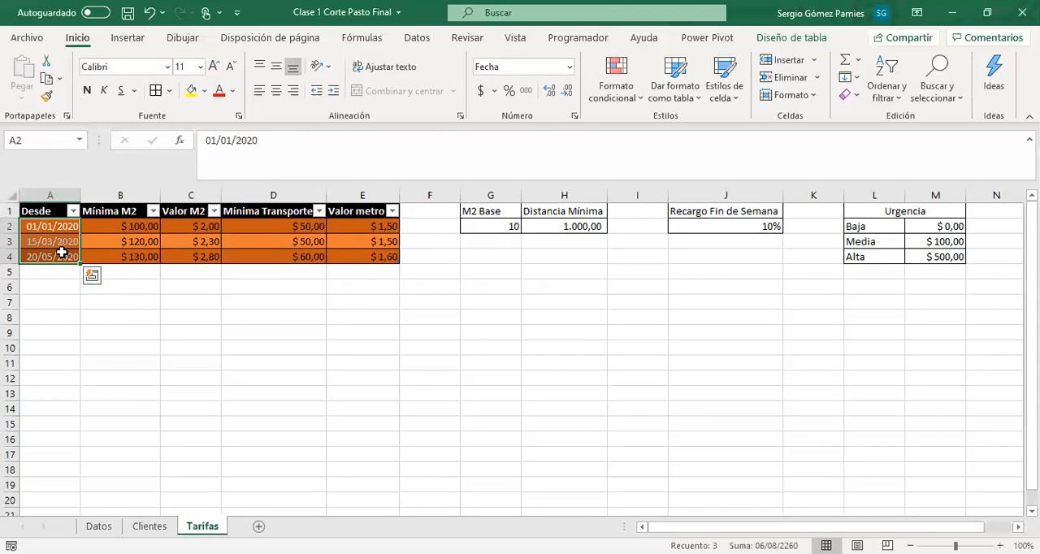
pyautogui.click(55, 239)
pyautogui.click(52, 228)
pyautogui.moveTo(52, 228); pyautogui.dragTo(175, 221)
pyautogui.moveTo(36, 223); pyautogui.dragTo(51, 248)
pyautogui.click(51, 238)
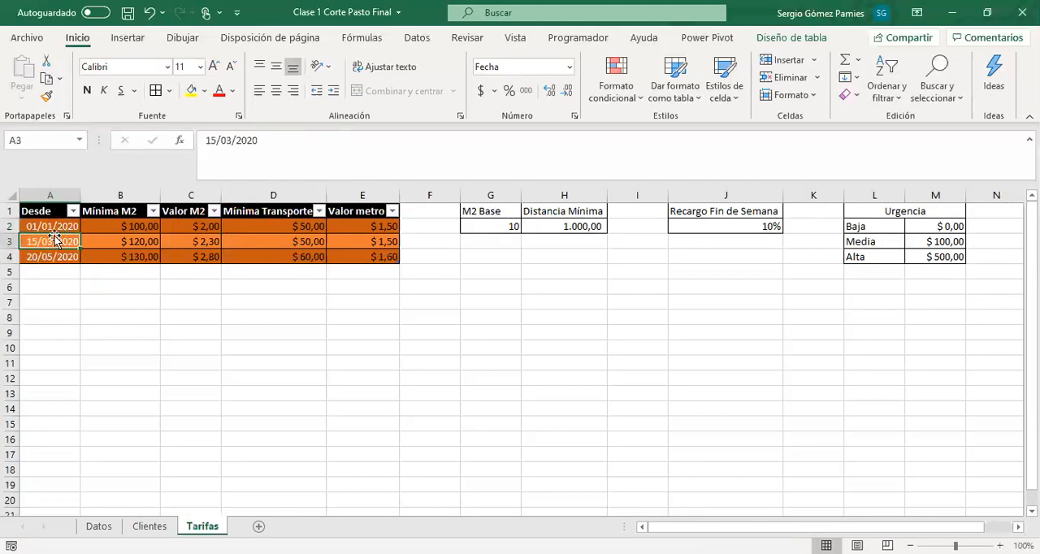
pyautogui.click(59, 230)
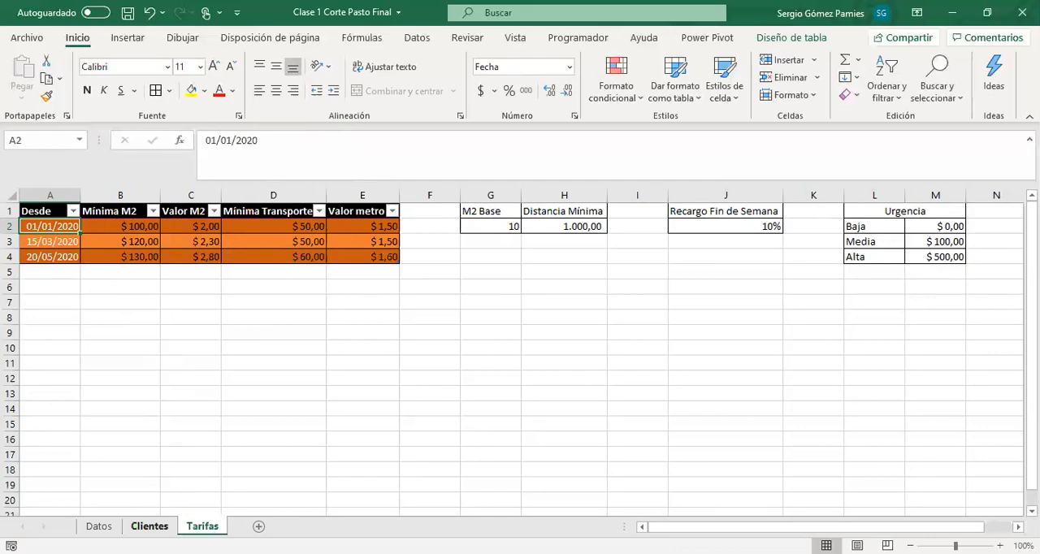
# Sort the Datos table by Fecha from oldest to newest
pyautogui.click(98, 526)
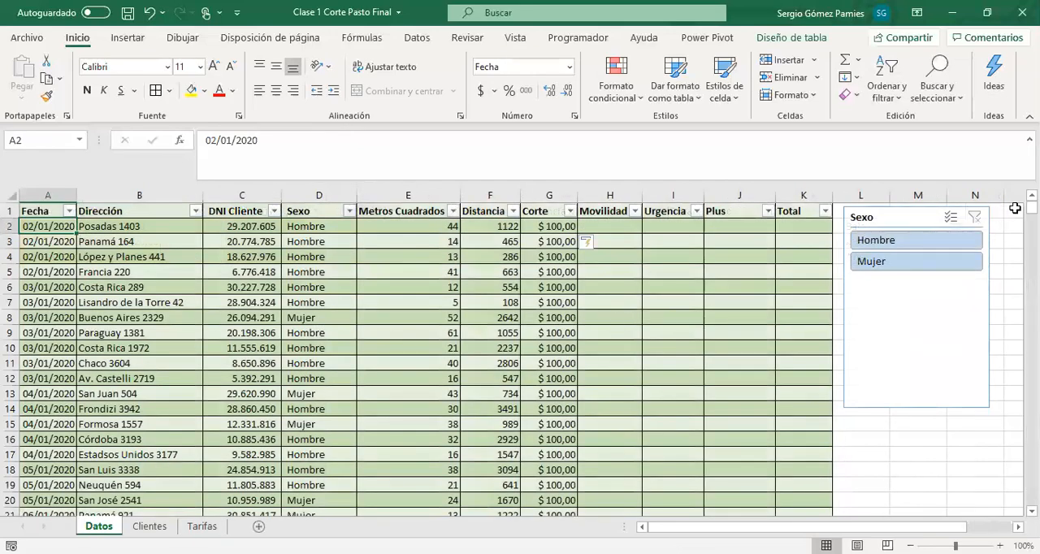
pyautogui.moveTo(1032, 210); pyautogui.dragTo(1031, 307)
pyautogui.scroll(-4, 441, 384)
pyautogui.scroll(2, 156, 393)
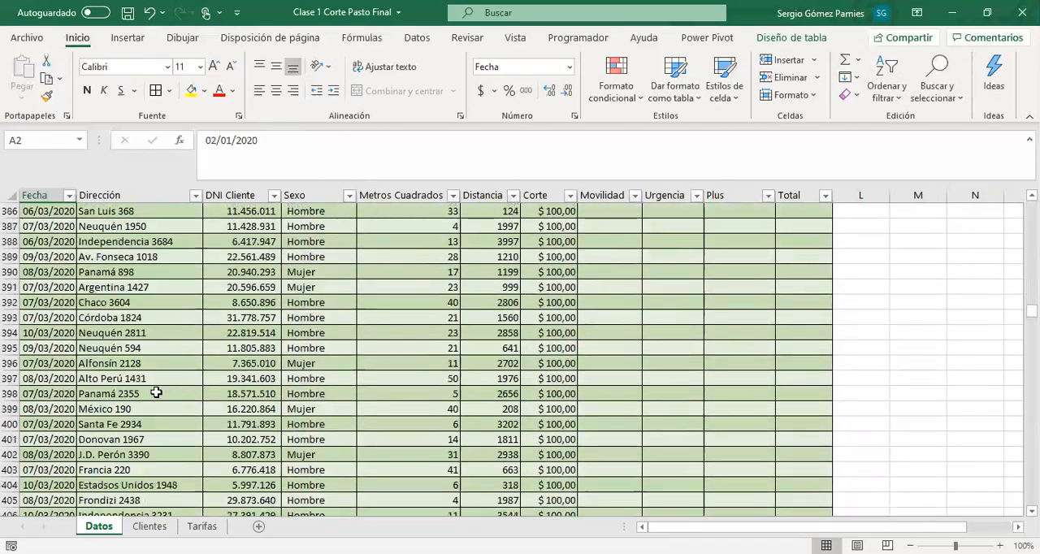
pyautogui.click(70, 195)
pyautogui.click(74, 216)
# Examine the Corte amounts of the jobs dated around the 15/03/2020 rate change
pyautogui.scroll(-15, 95, 349)
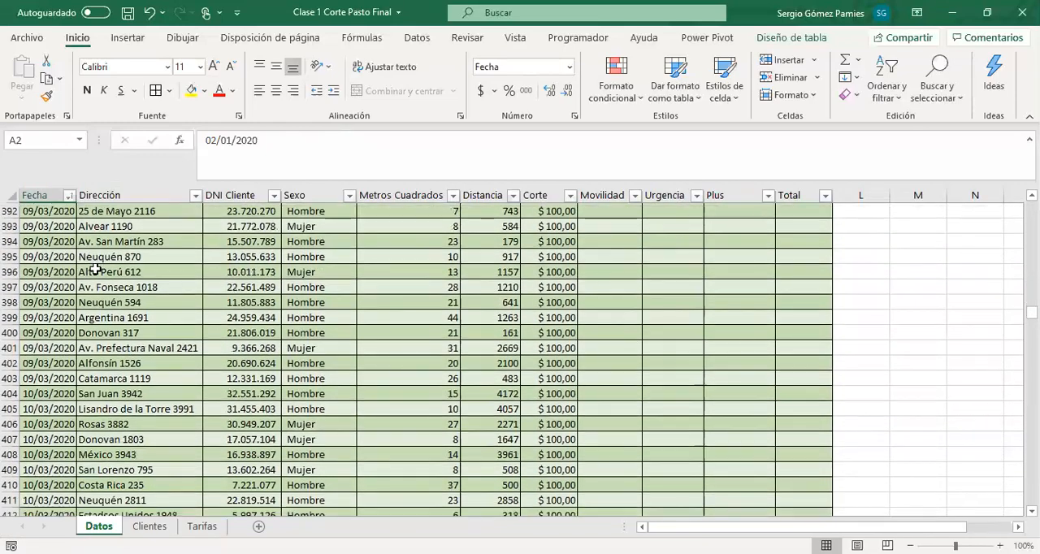
pyautogui.scroll(-6, 95, 350)
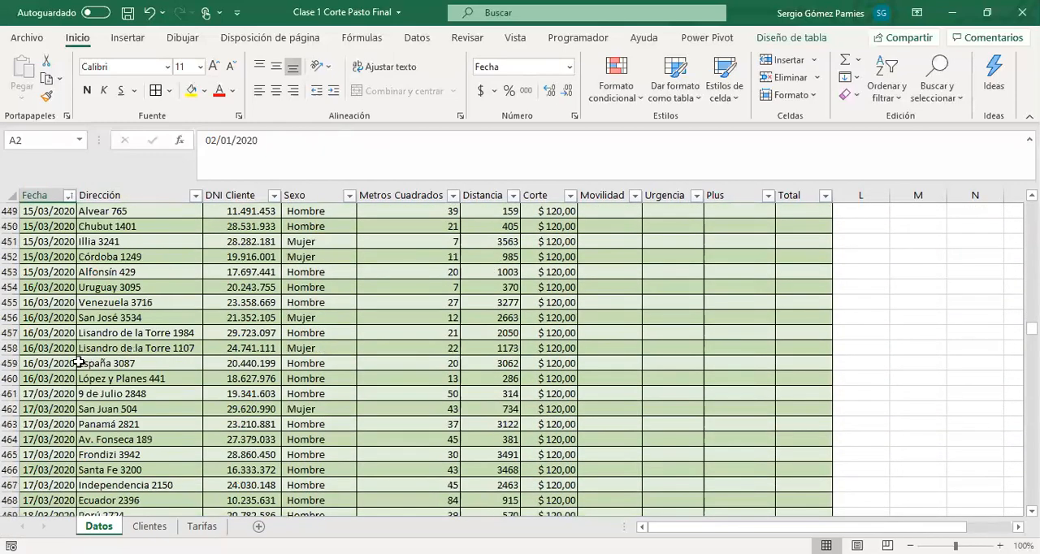
pyautogui.scroll(2, 76, 357)
pyautogui.click(53, 299)
pyautogui.moveTo(51, 289); pyautogui.dragTo(541, 287)
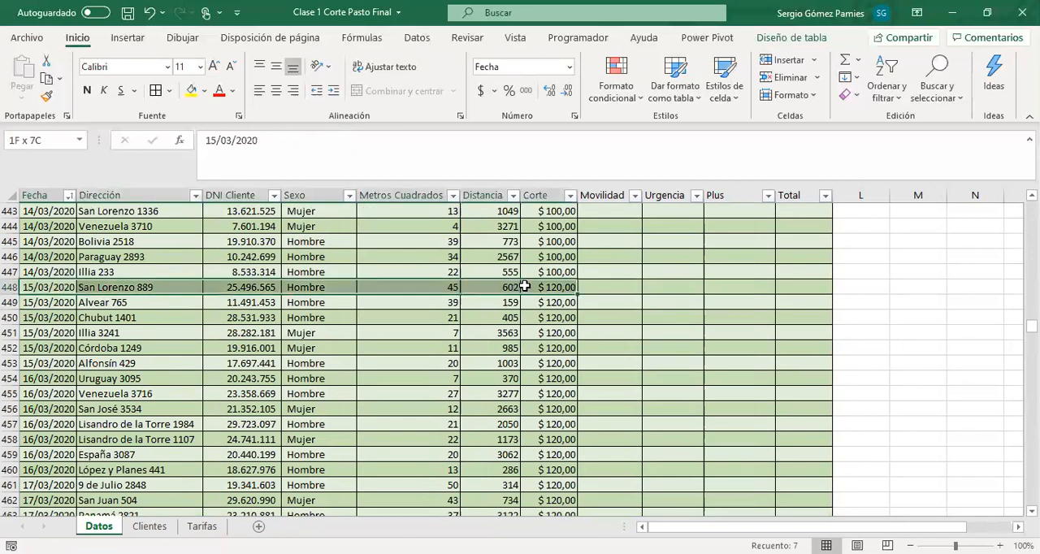
pyautogui.click(540, 287)
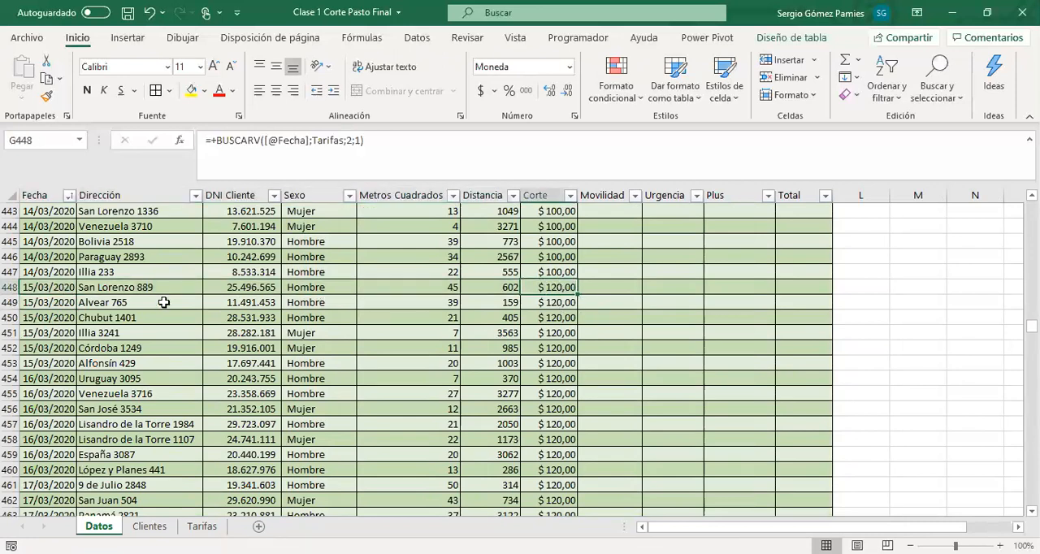
pyautogui.click(50, 287)
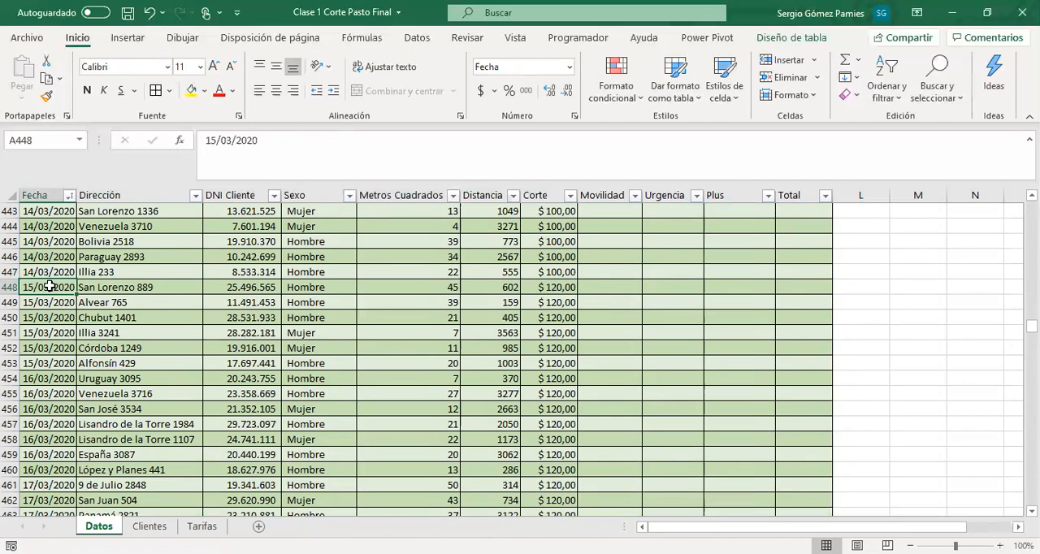
pyautogui.moveTo(559, 272); pyautogui.dragTo(564, 287)
pyautogui.click(560, 274)
pyautogui.click(559, 287)
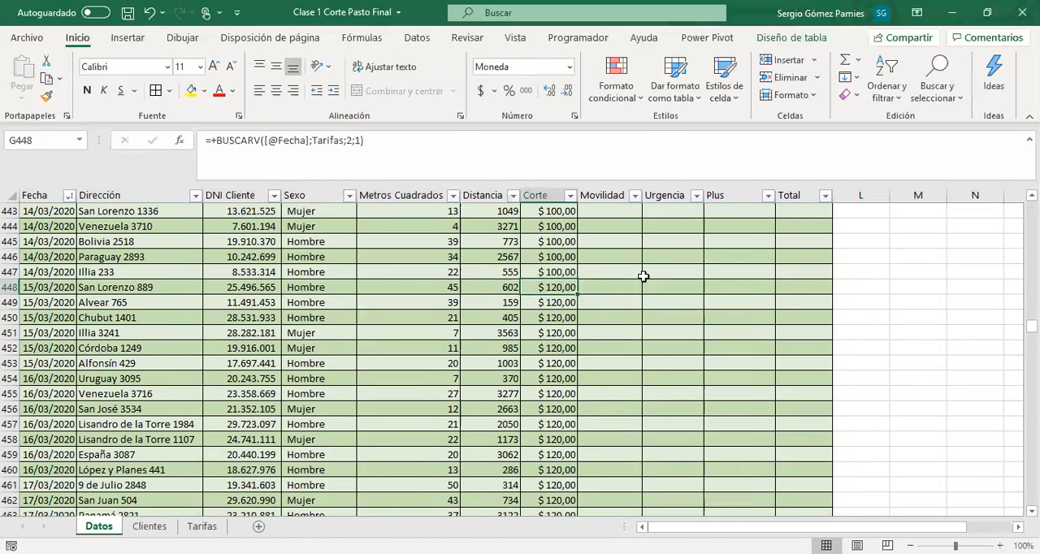
# Review the first job's Corte formula in G2 and its square metres in E2
pyautogui.moveTo(1032, 326); pyautogui.dragTo(1033, 205)
pyautogui.click(529, 224)
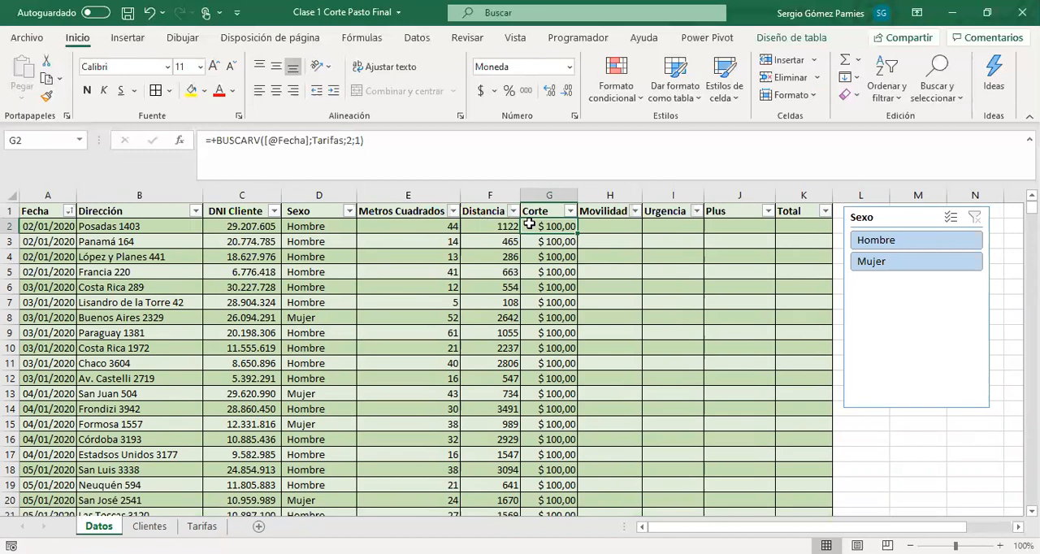
pyautogui.click(455, 226)
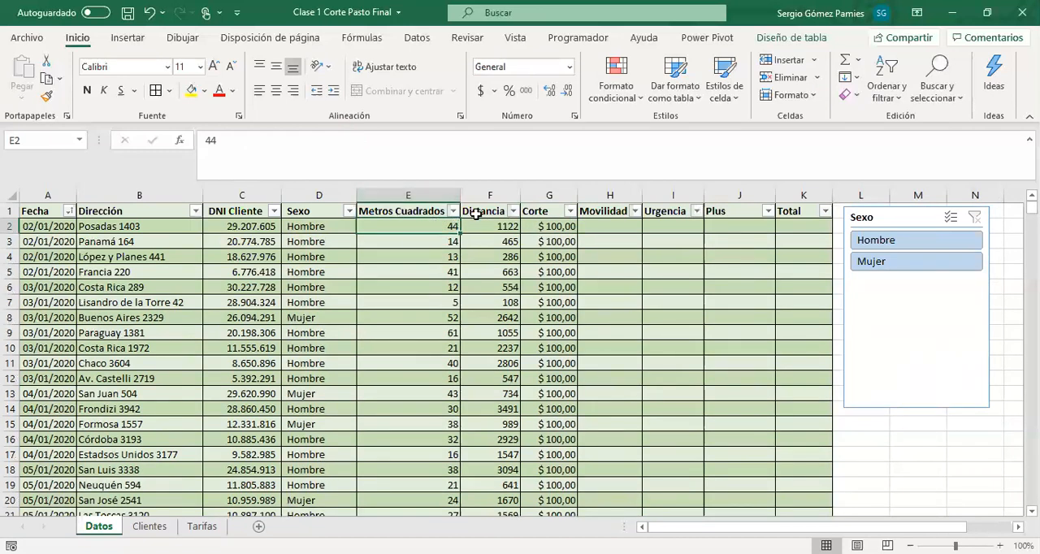
pyautogui.click(570, 226)
pyautogui.click(444, 155)
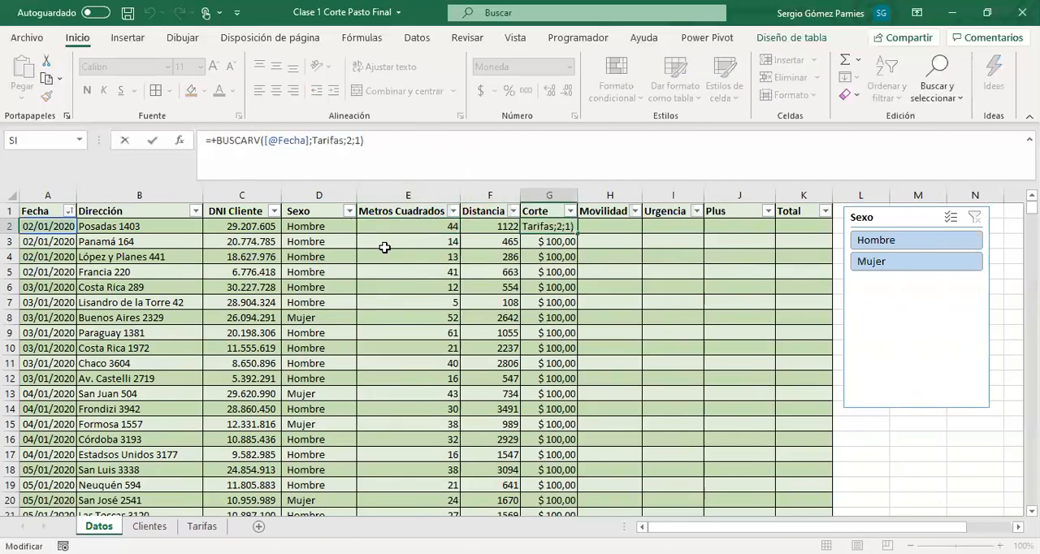
pyautogui.write('+')
pyautogui.press('BackSpace')
pyautogui.press('Return')
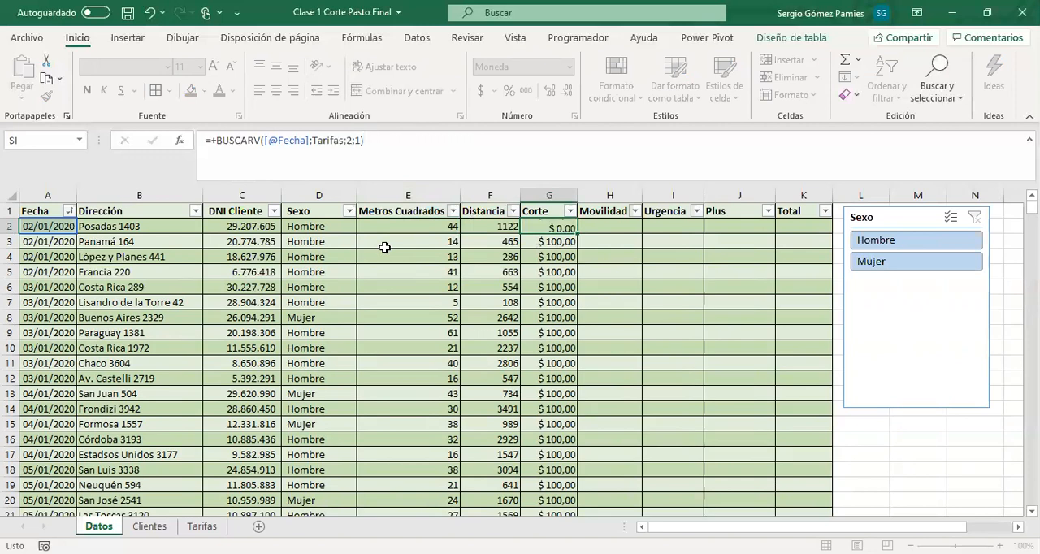
# Examine the Desde, Mínima M2 and Valor M2 columns of the Tarifas table
pyautogui.click(202, 526)
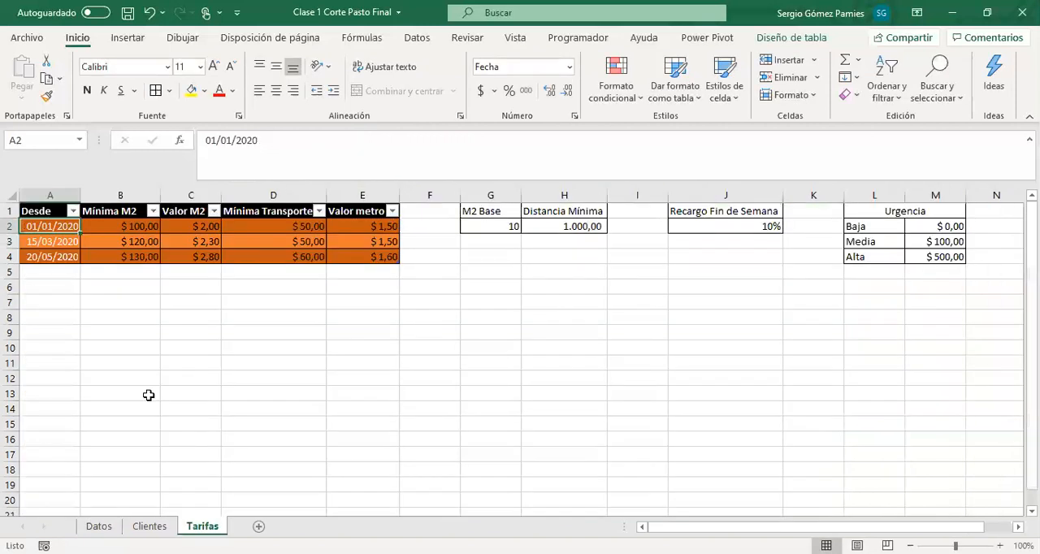
pyautogui.moveTo(47, 226); pyautogui.dragTo(52, 256)
pyautogui.moveTo(109, 226); pyautogui.dragTo(111, 258)
pyautogui.moveTo(187, 225); pyautogui.dragTo(190, 255)
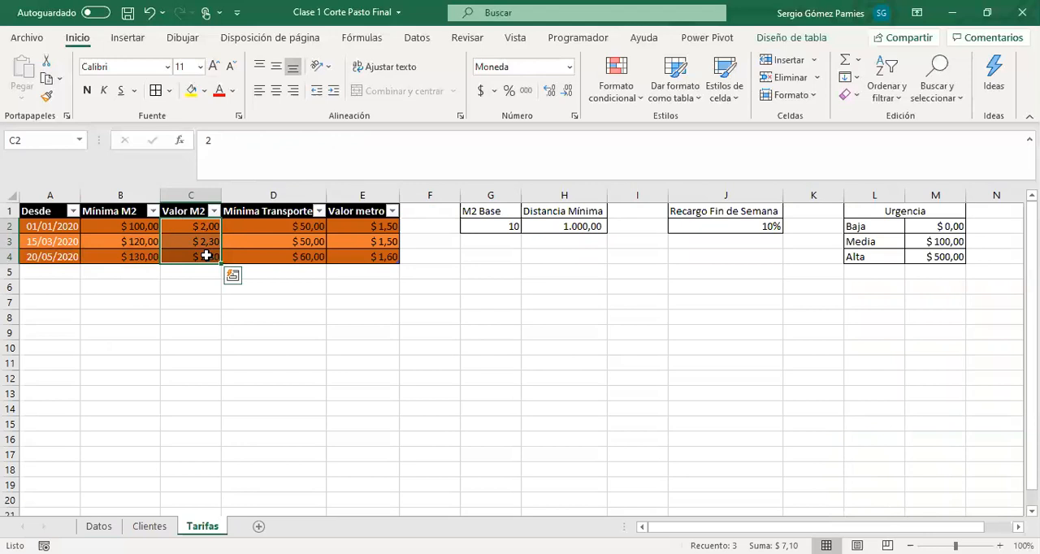
pyautogui.moveTo(46, 213); pyautogui.dragTo(181, 259)
pyautogui.moveTo(67, 228); pyautogui.dragTo(362, 257)
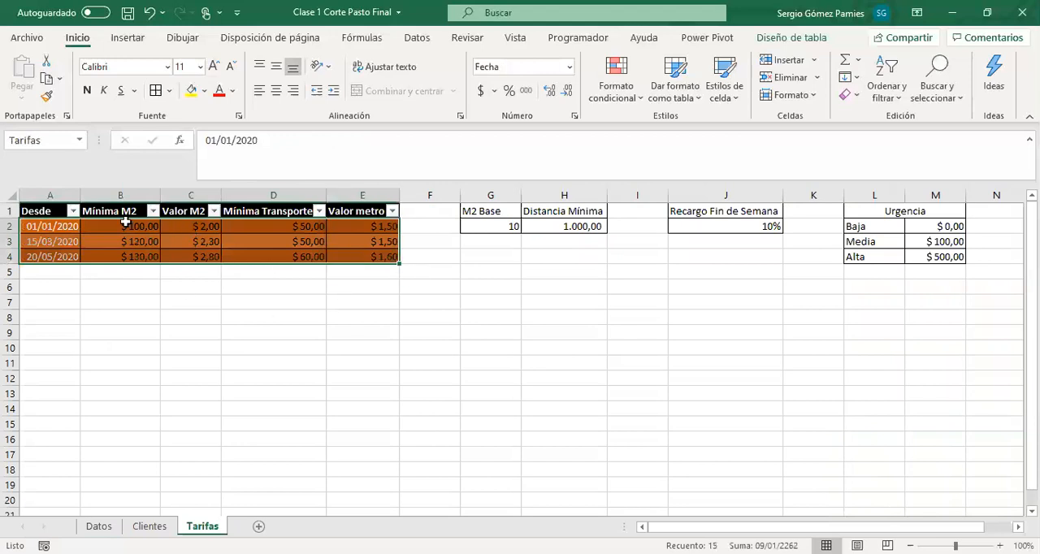
pyautogui.moveTo(174, 226); pyautogui.dragTo(178, 254)
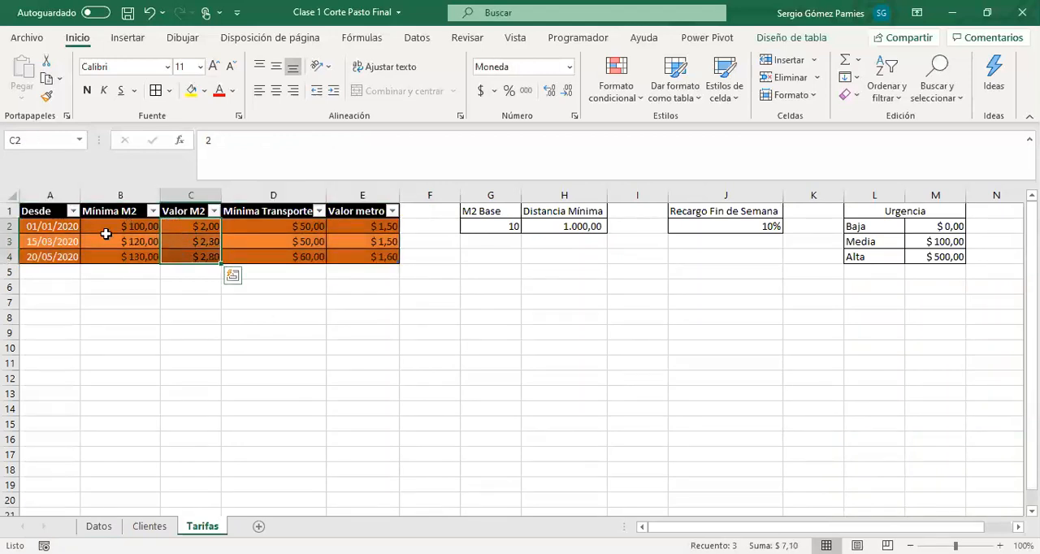
pyautogui.moveTo(106, 234); pyautogui.dragTo(105, 267)
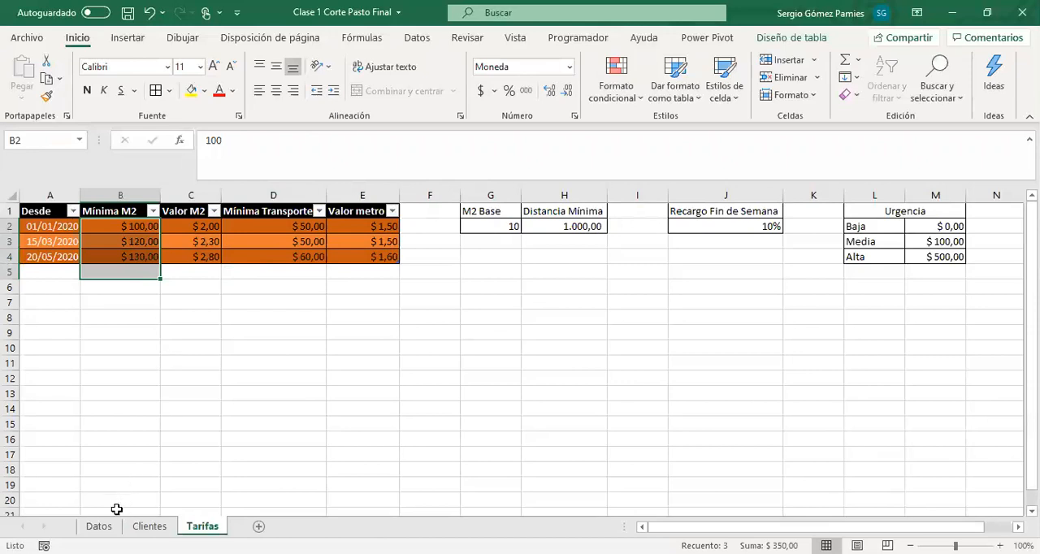
pyautogui.click(98, 526)
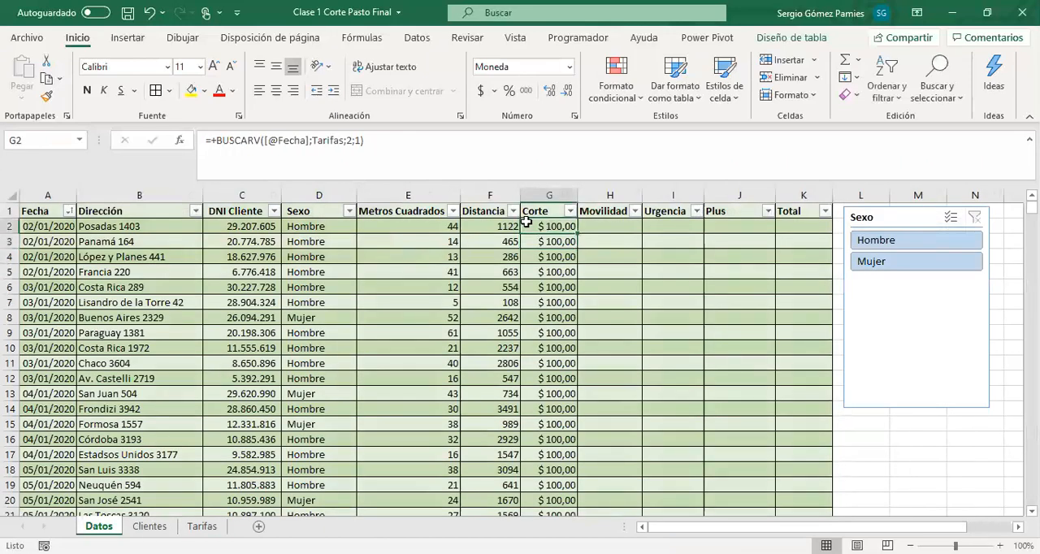
pyautogui.click(367, 142)
pyautogui.moveTo(366, 142); pyautogui.dragTo(214, 144)
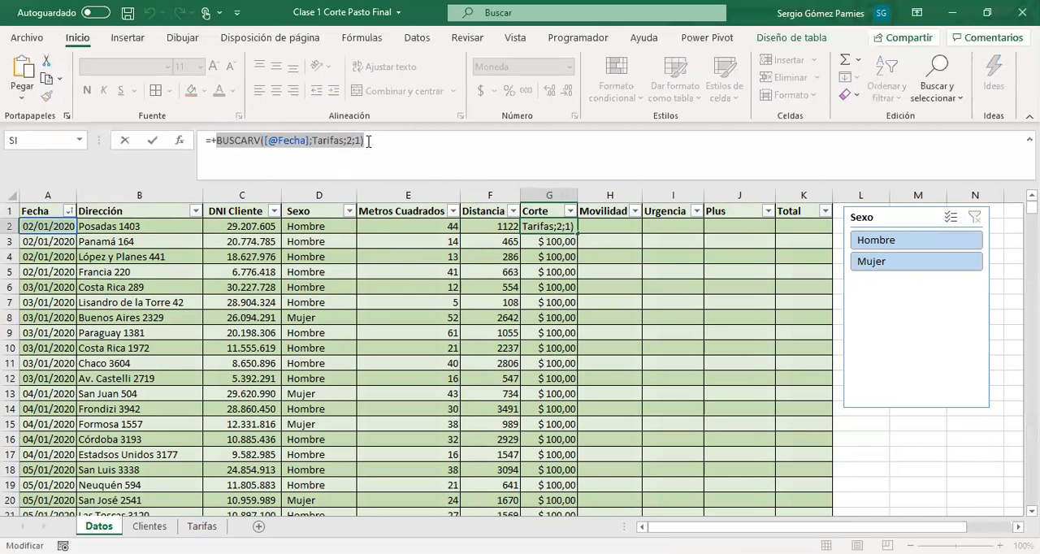
pyautogui.rightClick(328, 144)
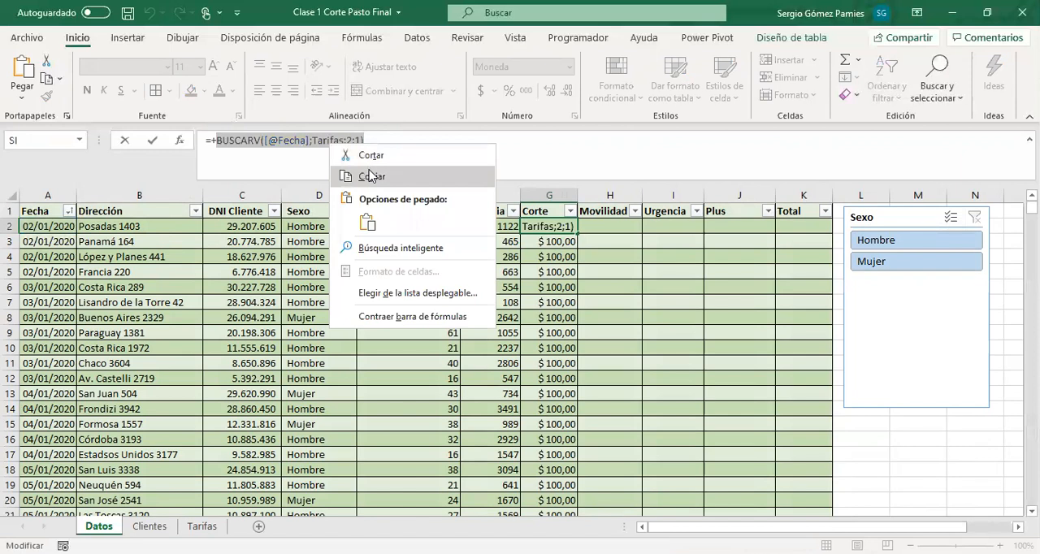
pyautogui.click(371, 144)
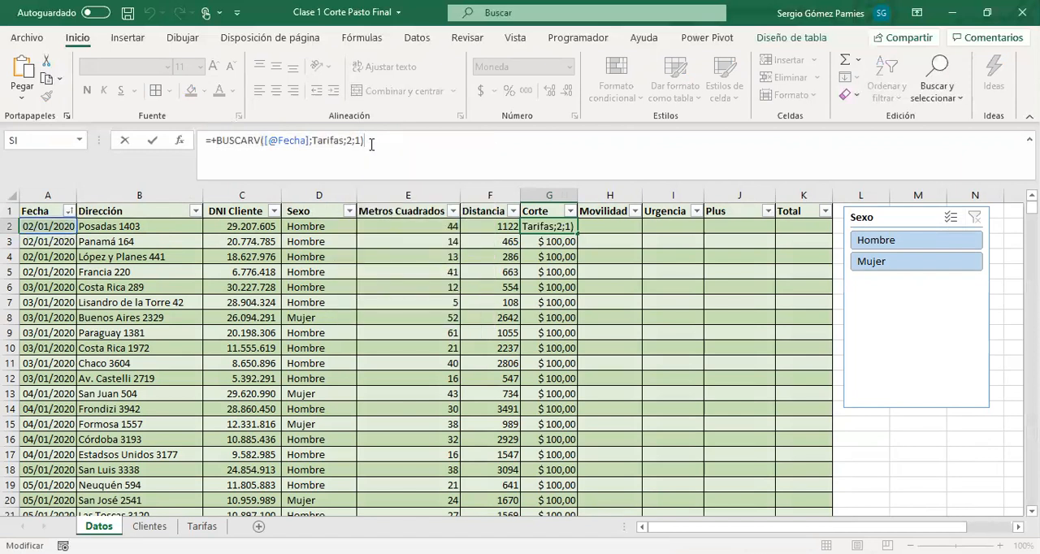
pyautogui.hotkey('ctrl', 'v')
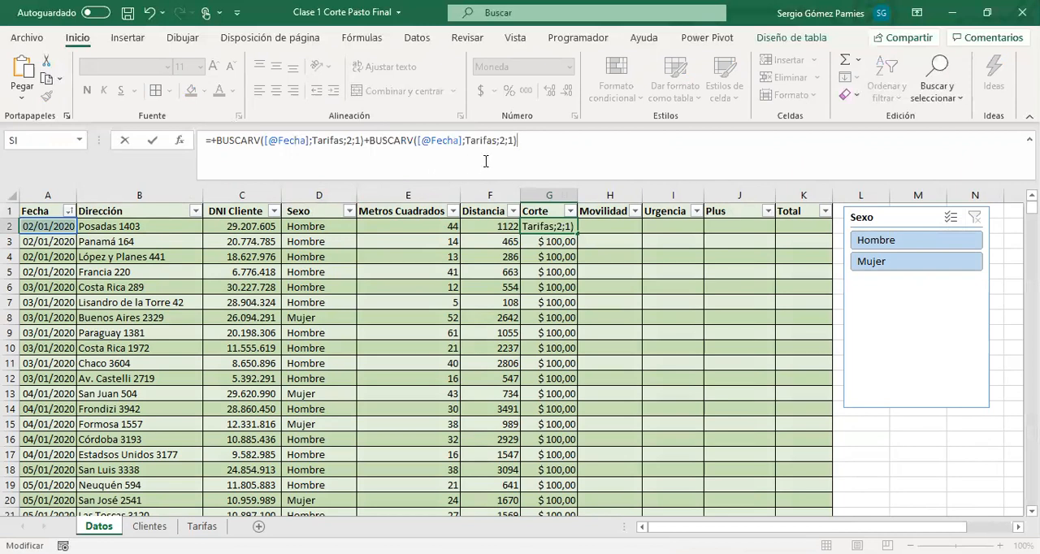
# Set the column index of the second BUSCARV in the G2 formula to 3
pyautogui.click(505, 141)
pyautogui.press('BackSpace')
pyautogui.write('3')
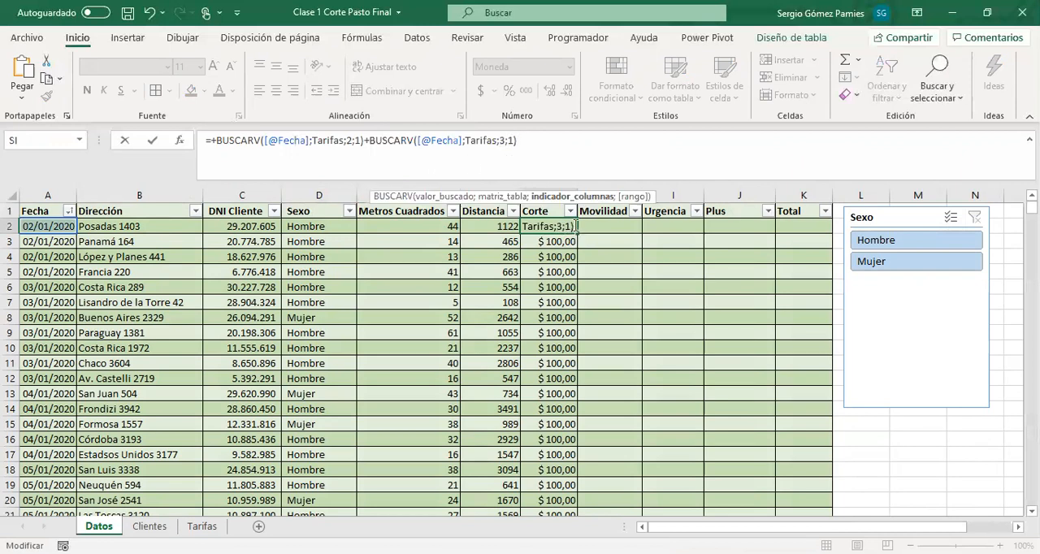
pyautogui.doubleClick(503, 140)
pyautogui.click(534, 155)
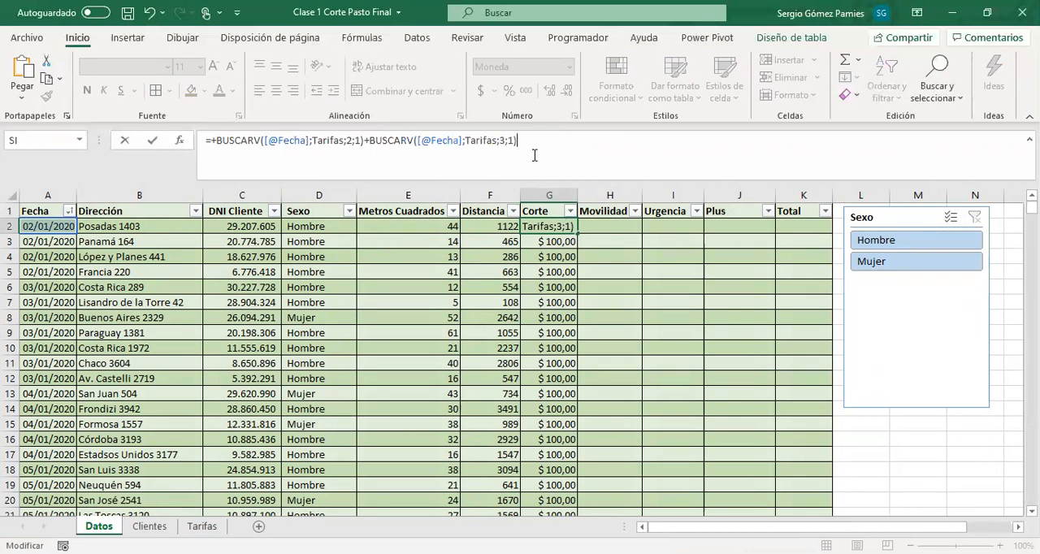
# Multiply the second BUSCARV by ([@[Metros Cuadrados]]-10) and apply the formula to the Corte column
pyautogui.write('*')
pyautogui.click(410, 228)
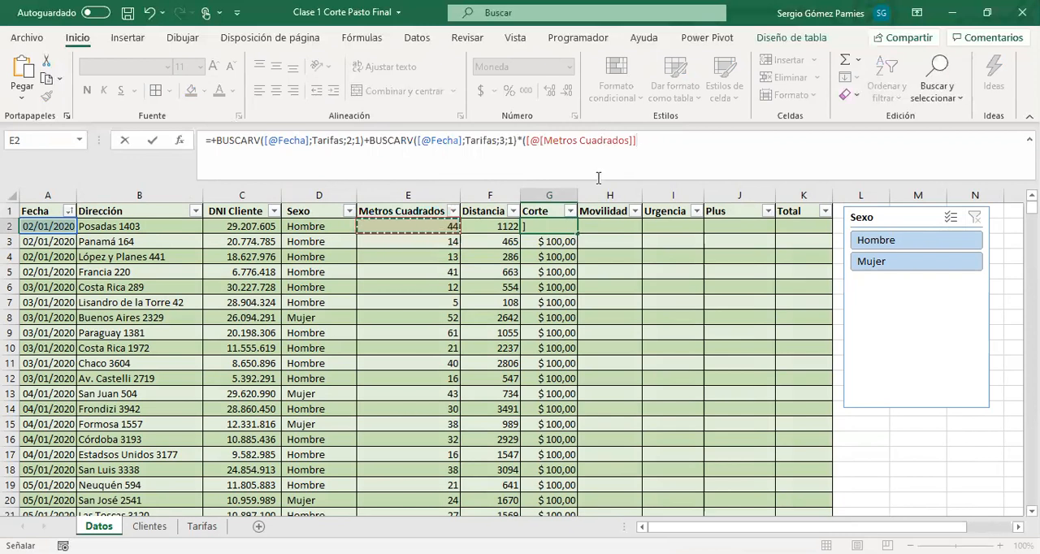
pyautogui.write('-10')
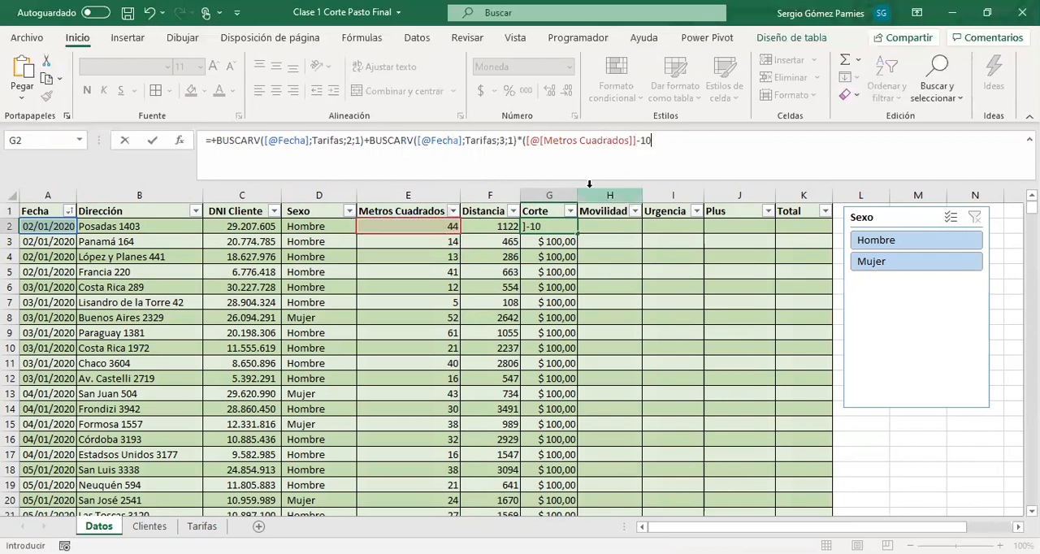
pyautogui.write(')')
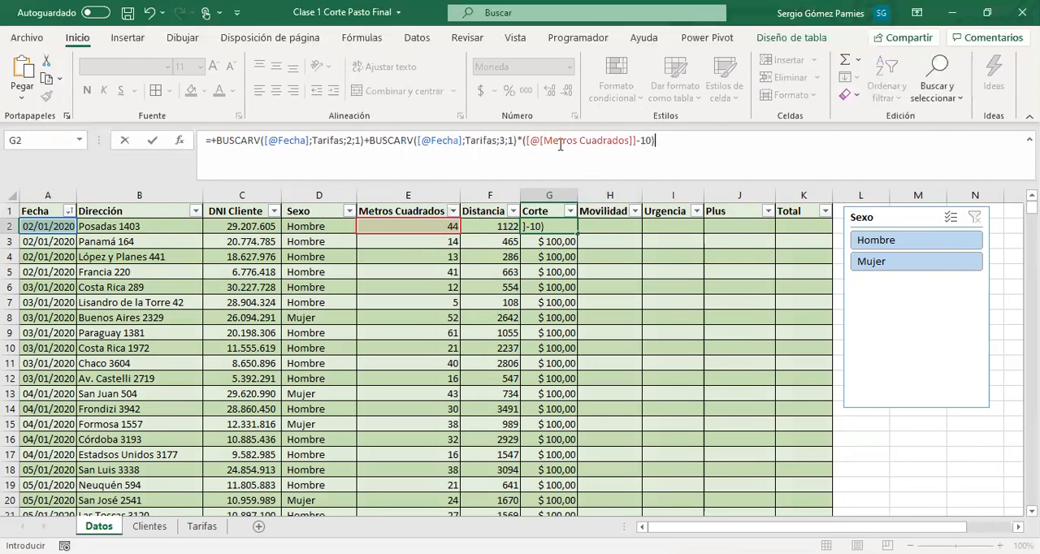
pyautogui.moveTo(369, 141); pyautogui.dragTo(655, 144)
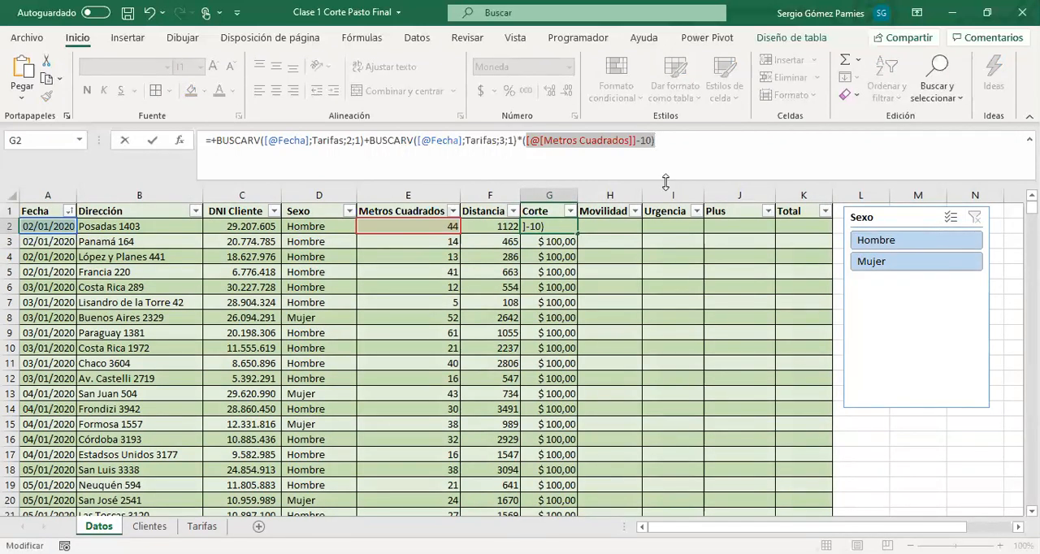
pyautogui.press('Return')
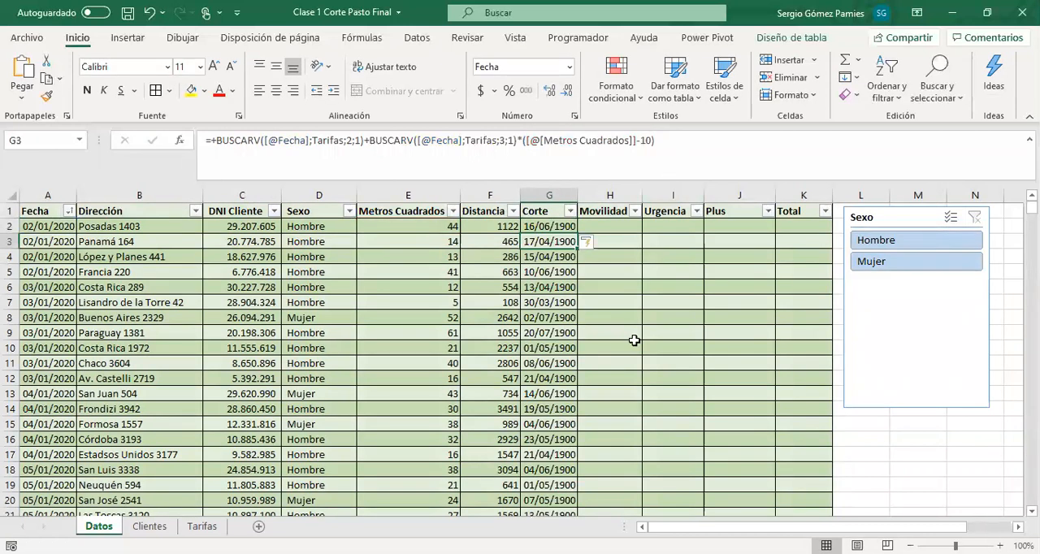
# Format the whole Corte column with the Contabilidad number format in $
pyautogui.moveTo(547, 226); pyautogui.dragTo(597, 436)
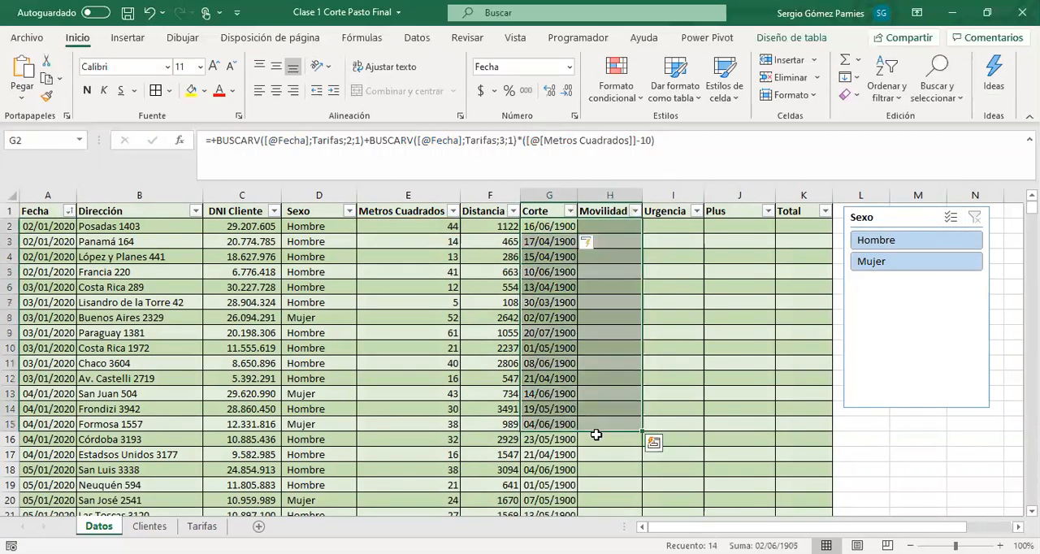
pyautogui.click(545, 273)
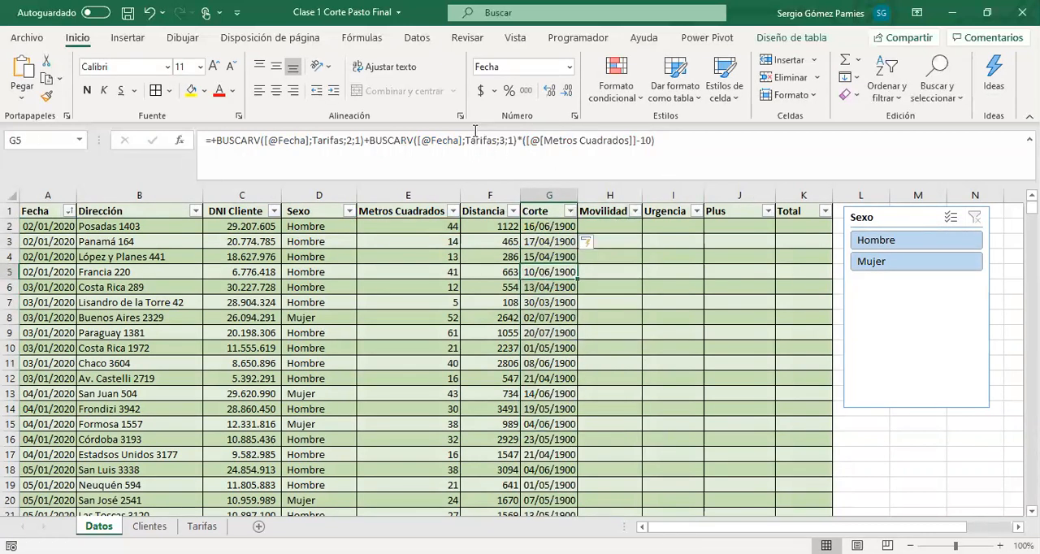
pyautogui.click(553, 195)
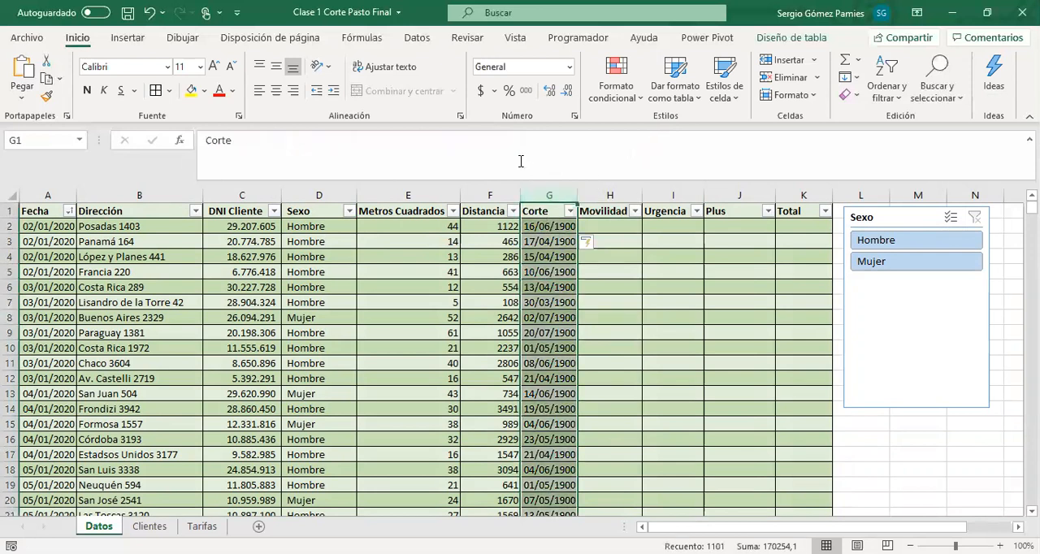
pyautogui.click(481, 94)
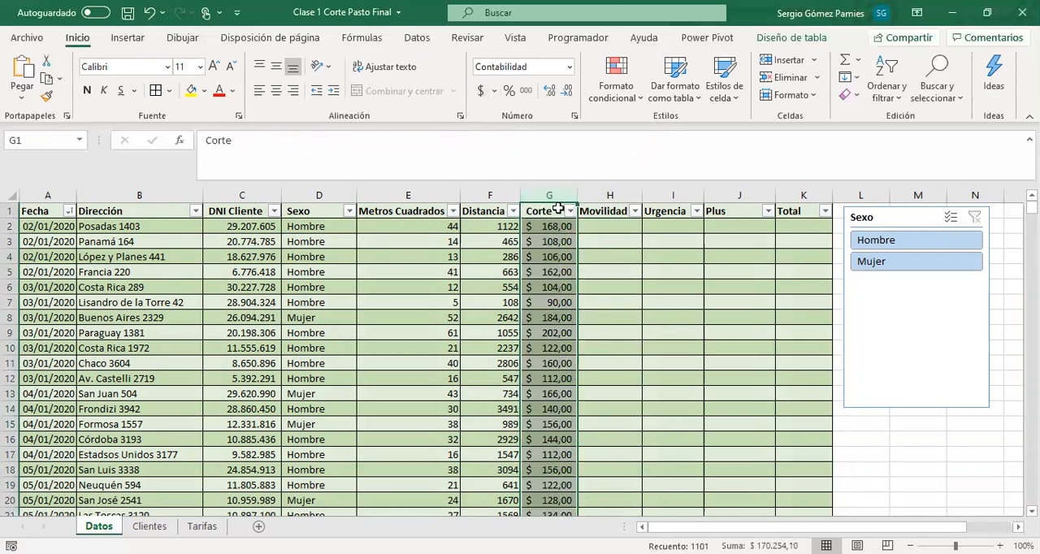
# Examine the Corte result in G7 against its square metres and the Metros Cuadrados minus 10 part of the formula
pyautogui.moveTo(555, 223); pyautogui.dragTo(561, 377)
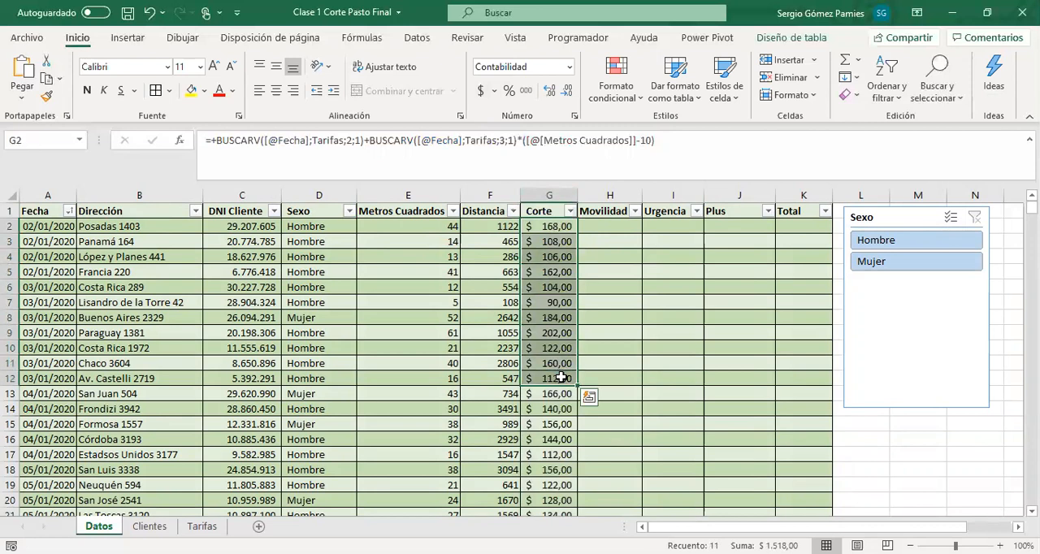
pyautogui.click(545, 305)
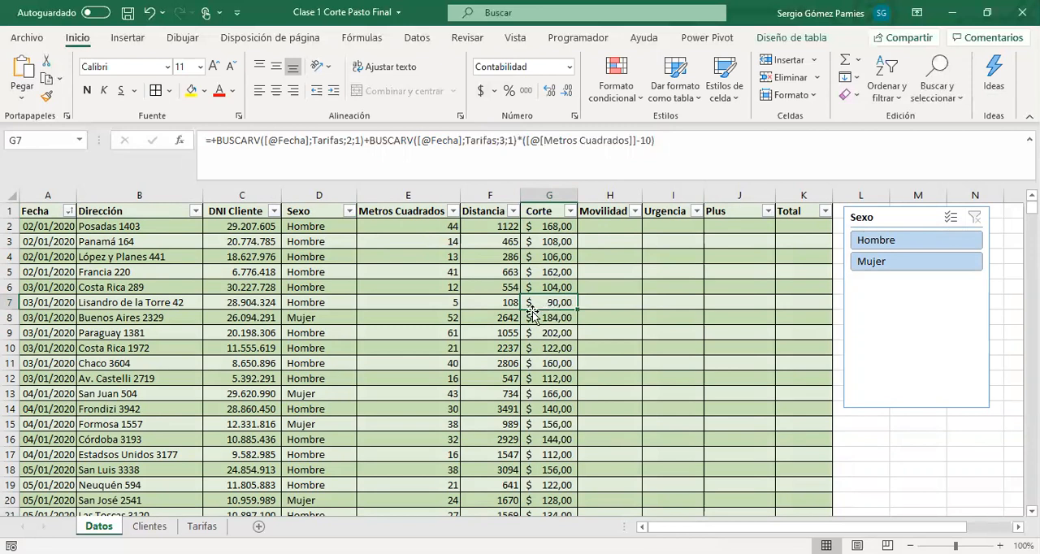
pyautogui.click(447, 306)
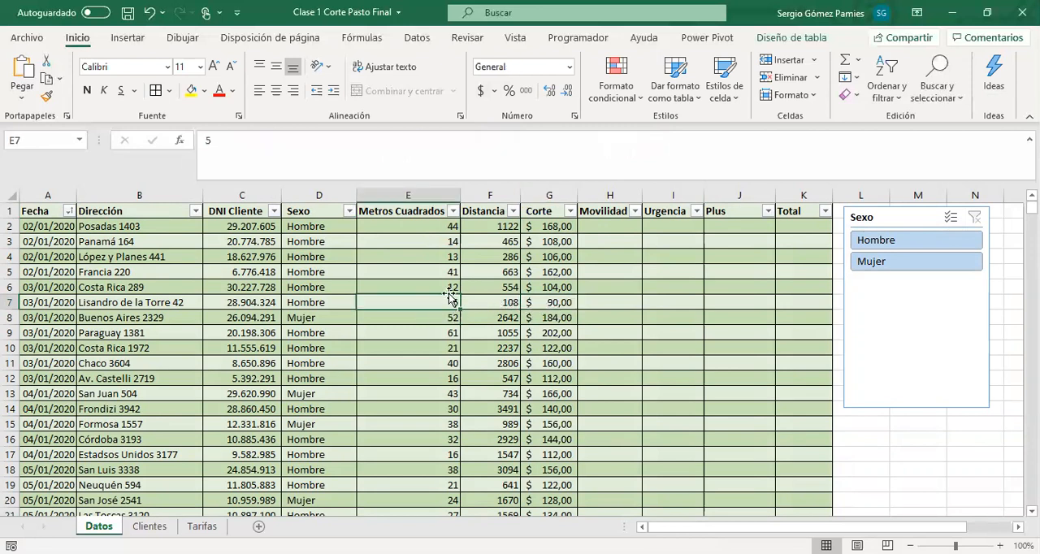
pyautogui.click(542, 302)
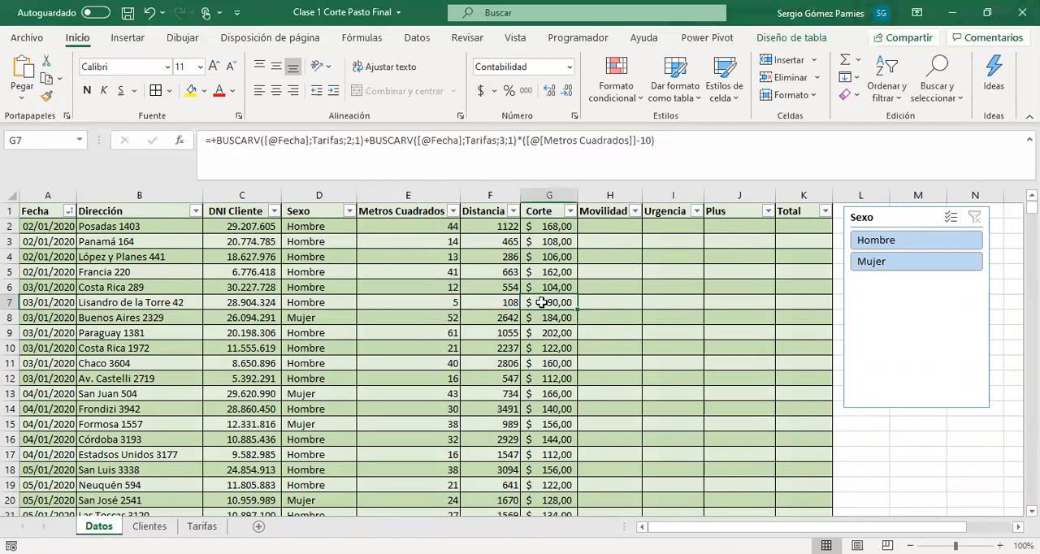
pyautogui.moveTo(371, 141); pyautogui.dragTo(657, 144)
pyautogui.click(568, 143)
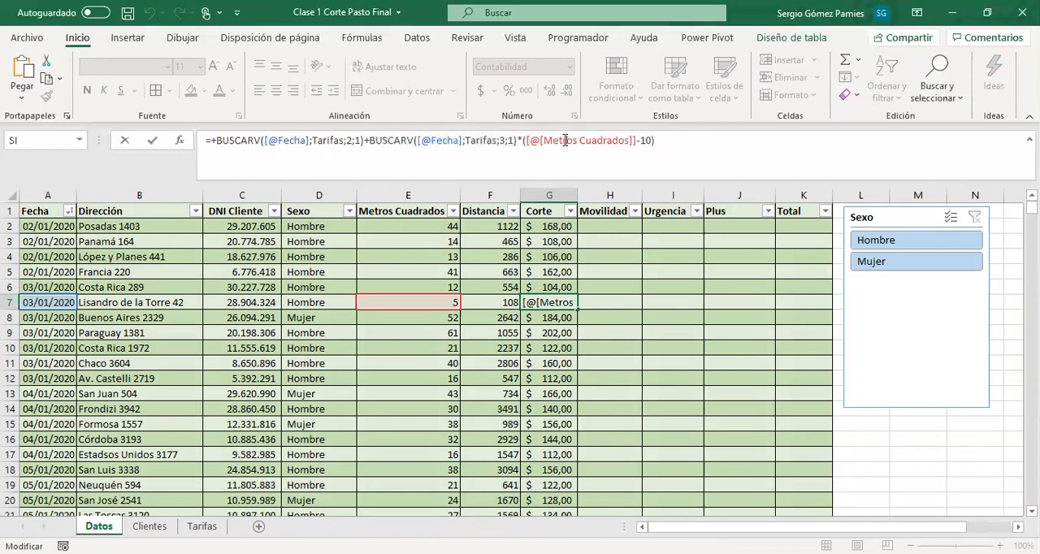
pyautogui.moveTo(529, 142); pyautogui.dragTo(639, 142)
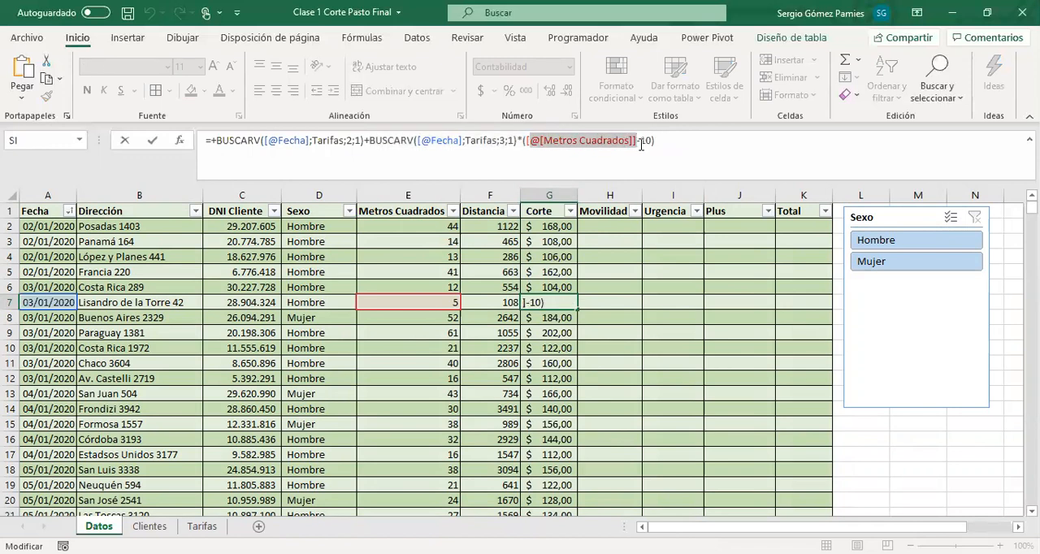
pyautogui.doubleClick(647, 142)
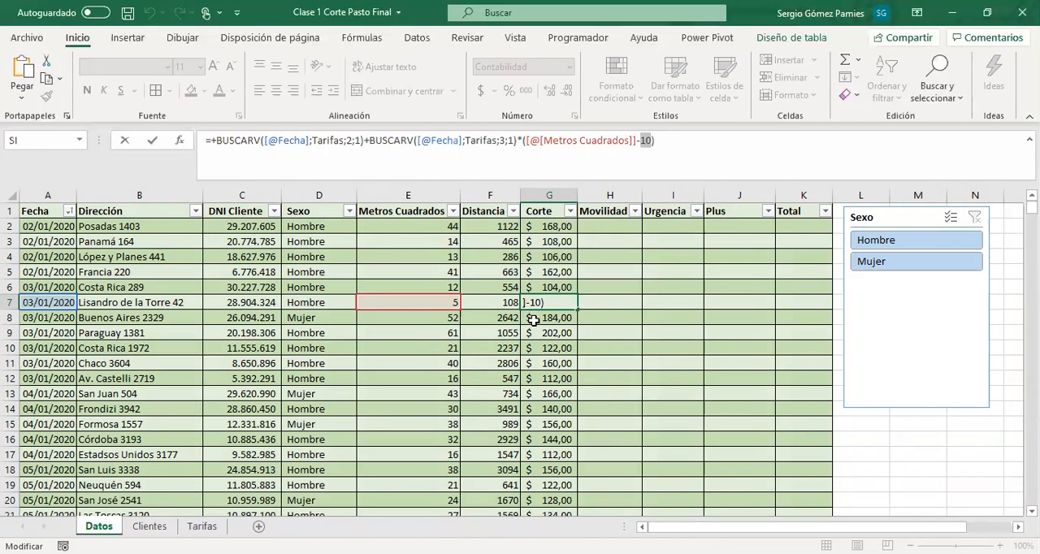
pyautogui.hotkey('ctrl', 'Return')
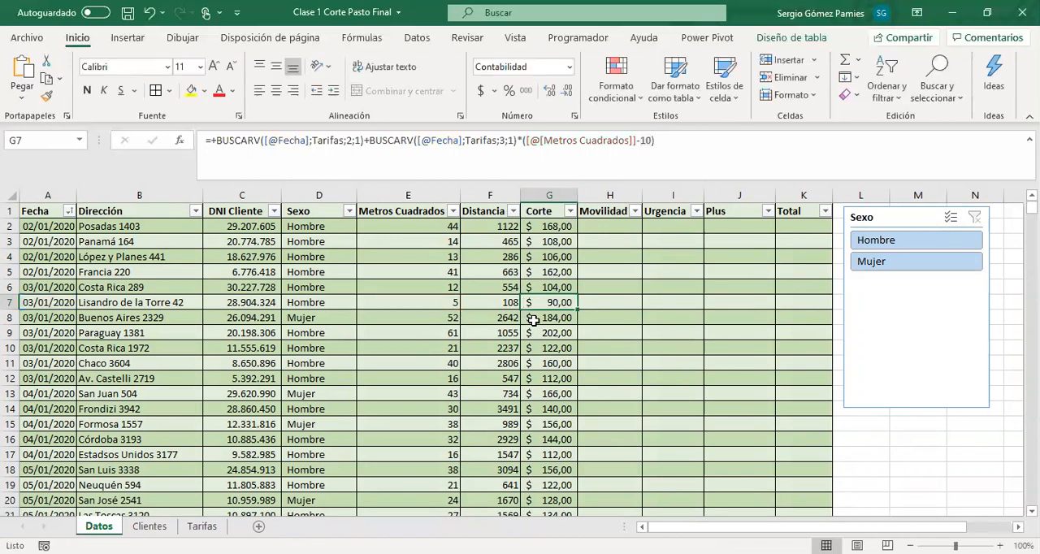
# Insert a SI function before the second BUSCARV in the G2 formula, with [@[Metros Cuadrados]]<10 as its logical test
pyautogui.click(559, 225)
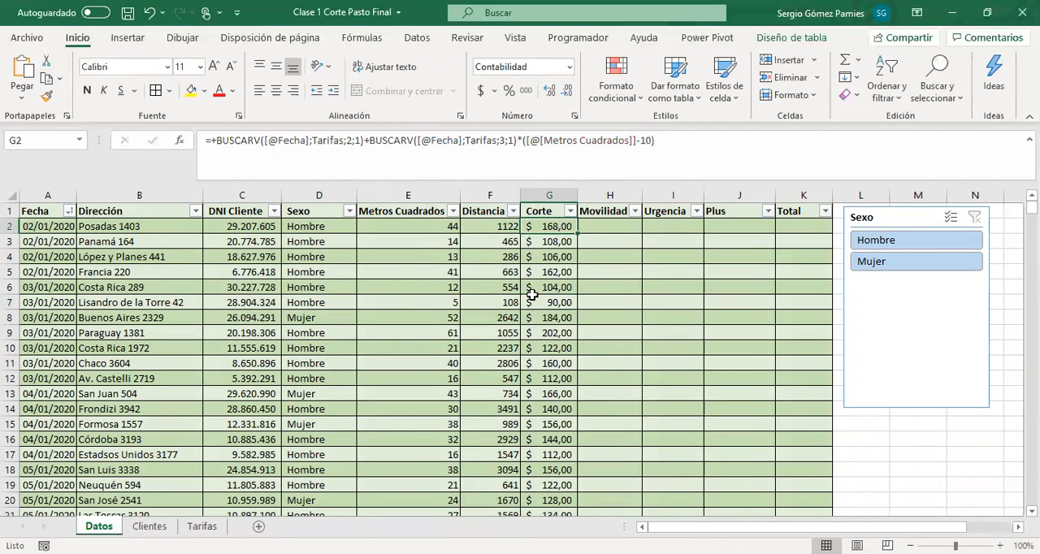
pyautogui.click(367, 139)
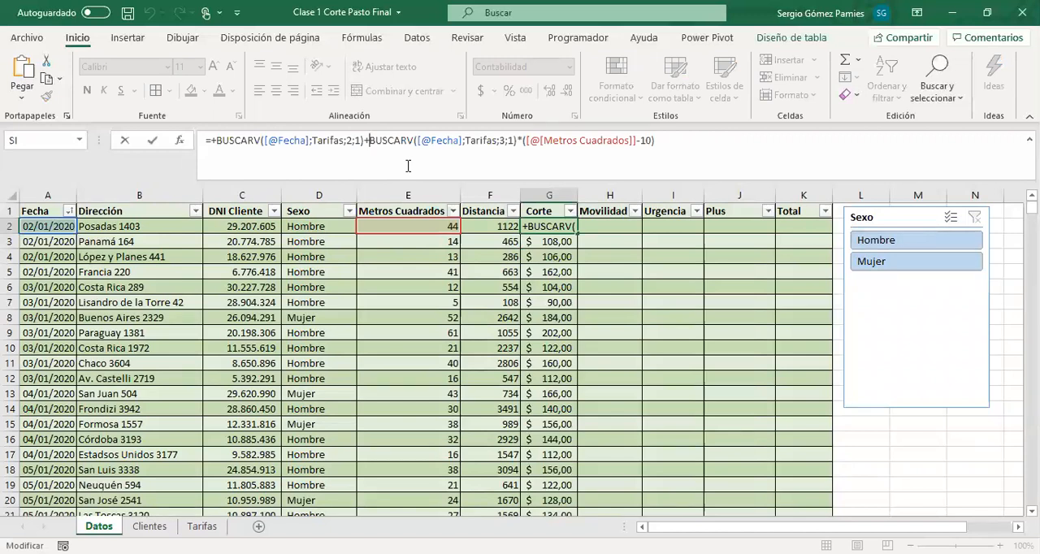
pyautogui.moveTo(367, 141); pyautogui.dragTo(655, 140)
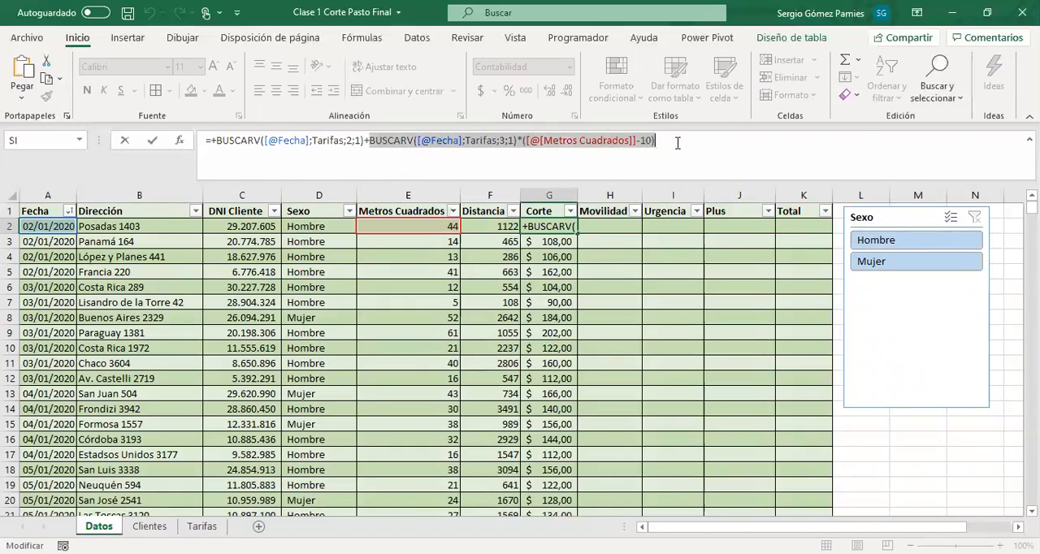
pyautogui.click(368, 141)
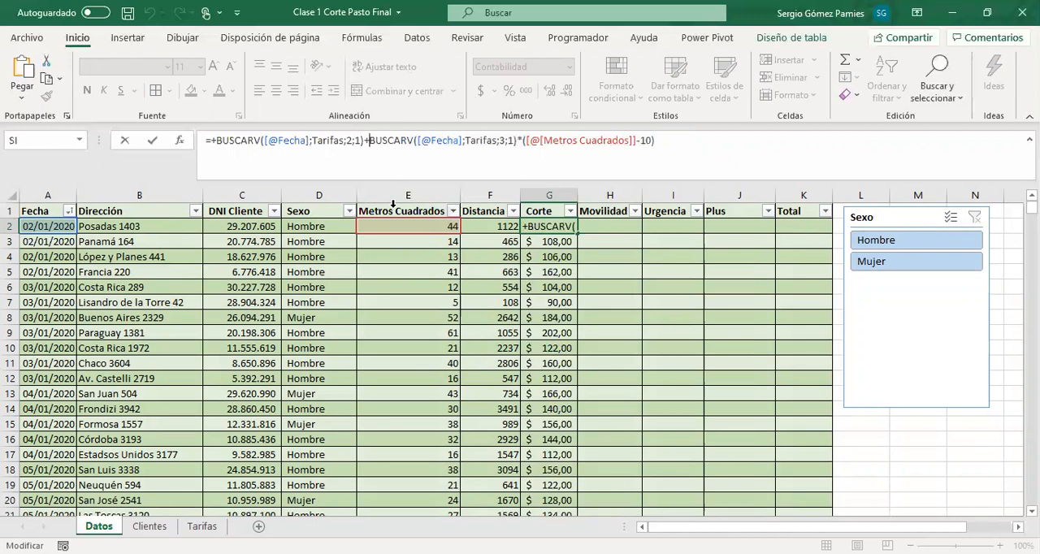
pyautogui.write('SI(')
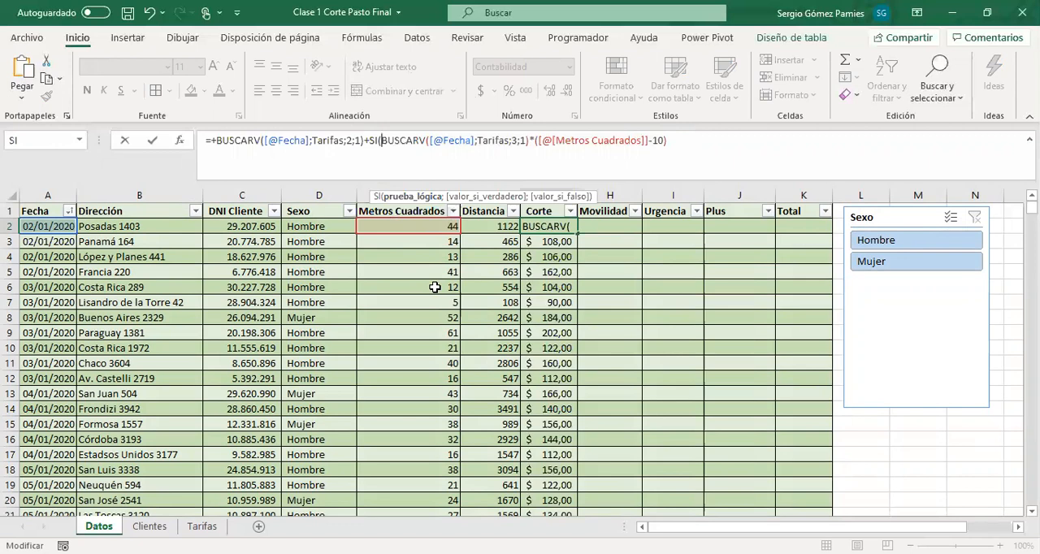
pyautogui.click(406, 228)
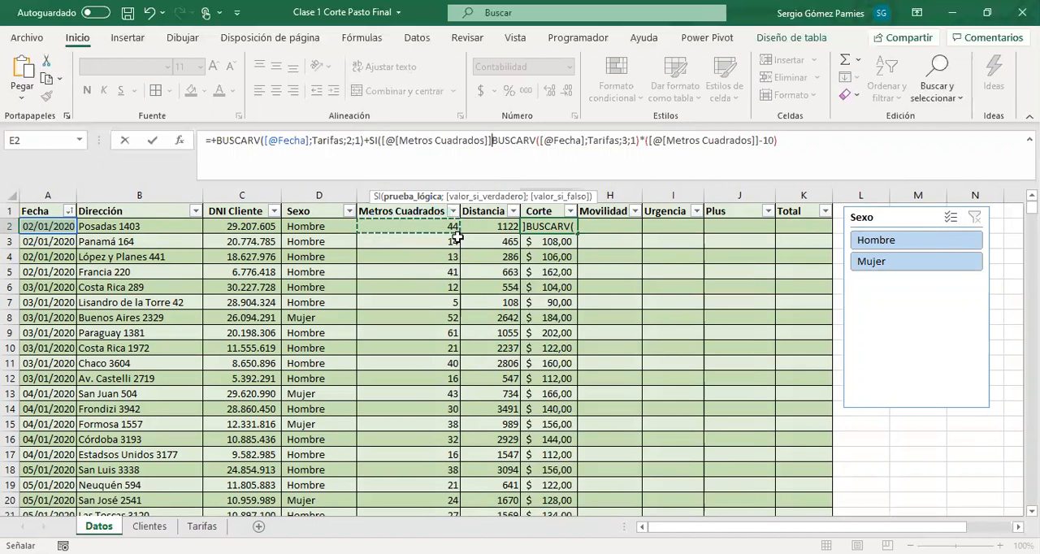
pyautogui.write('X')
pyautogui.press('BackSpace')
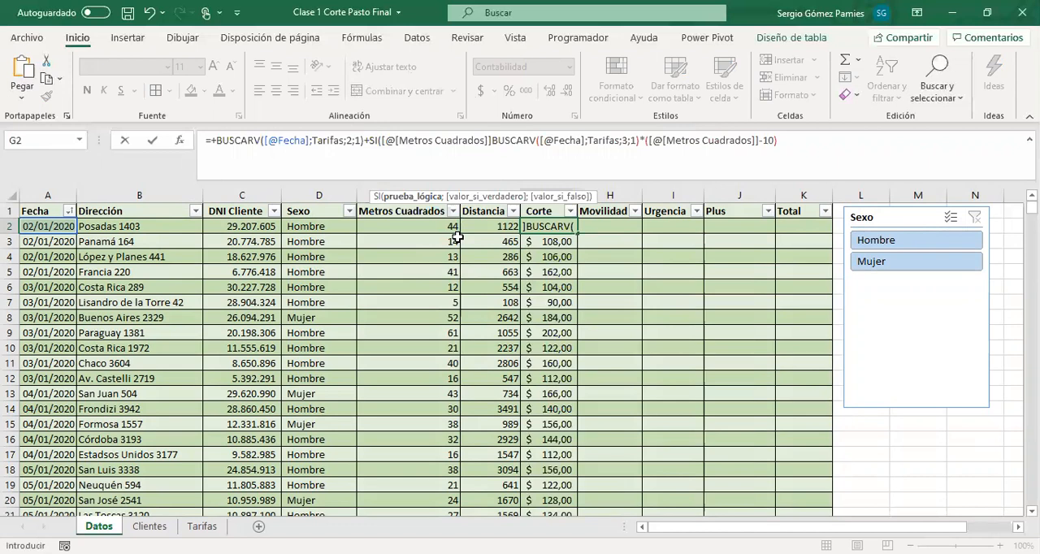
pyautogui.write('<10')
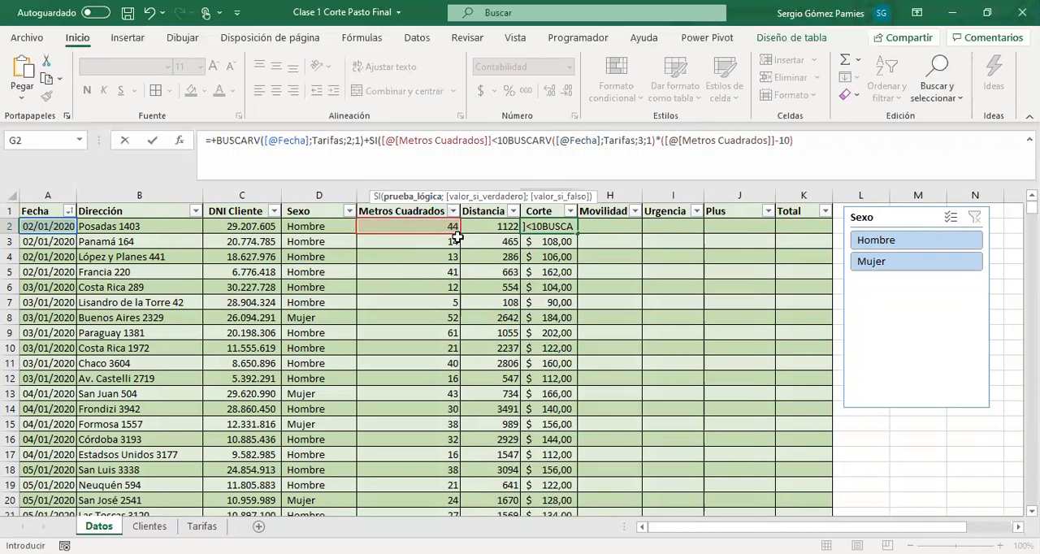
pyautogui.write(';')
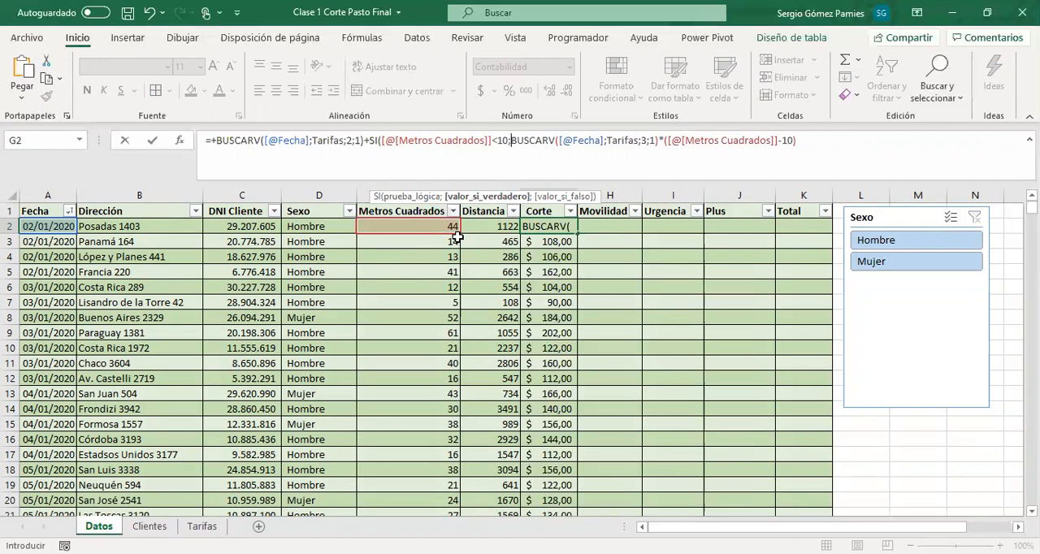
pyautogui.write('0')
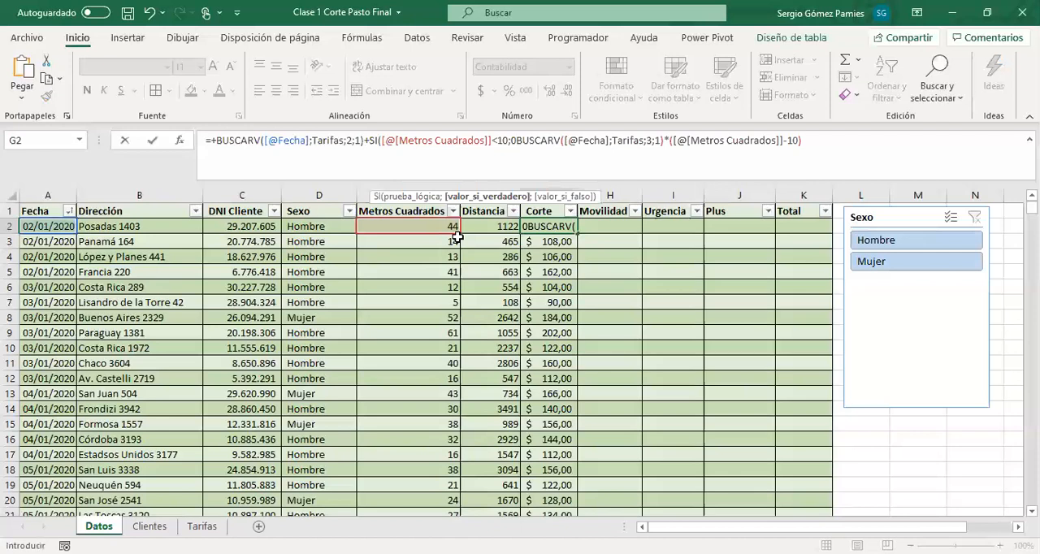
pyautogui.write(';')
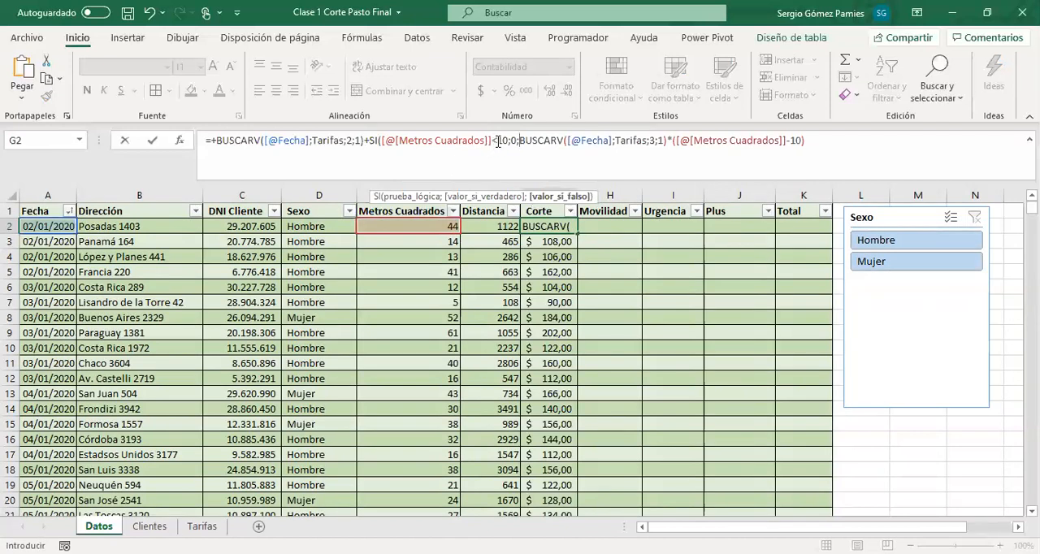
# Complete the SI in G2 with 0 as the true value and the second BUSCARV calculation as the false value
pyautogui.moveTo(519, 140); pyautogui.dragTo(799, 141)
pyautogui.click(705, 139)
pyautogui.click(821, 138)
pyautogui.write(')')
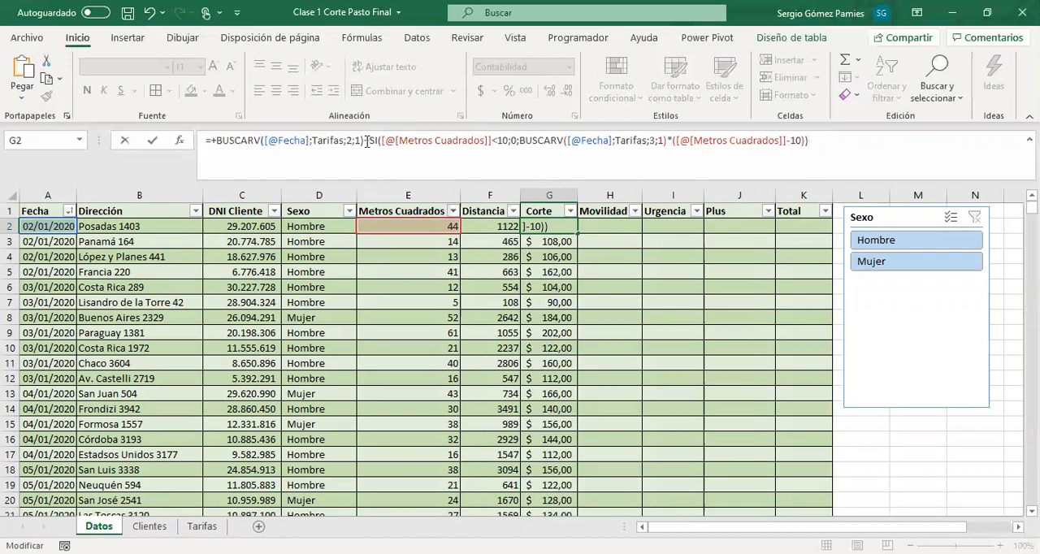
# Review the base BUSCARV and the SI arguments in G2, and apply the formula to the Corte column
pyautogui.moveTo(366, 141); pyautogui.dragTo(216, 145)
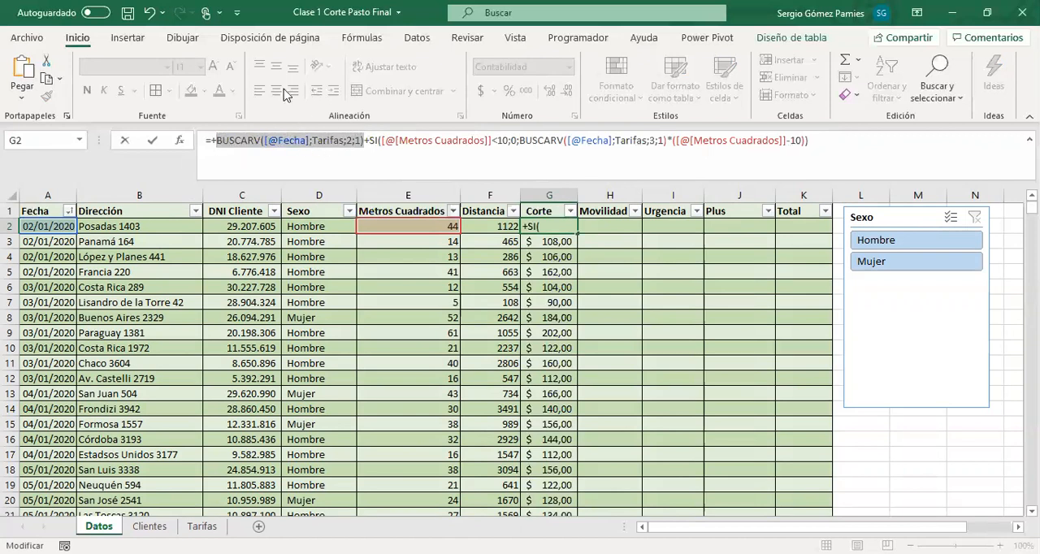
pyautogui.moveTo(379, 142); pyautogui.dragTo(761, 141)
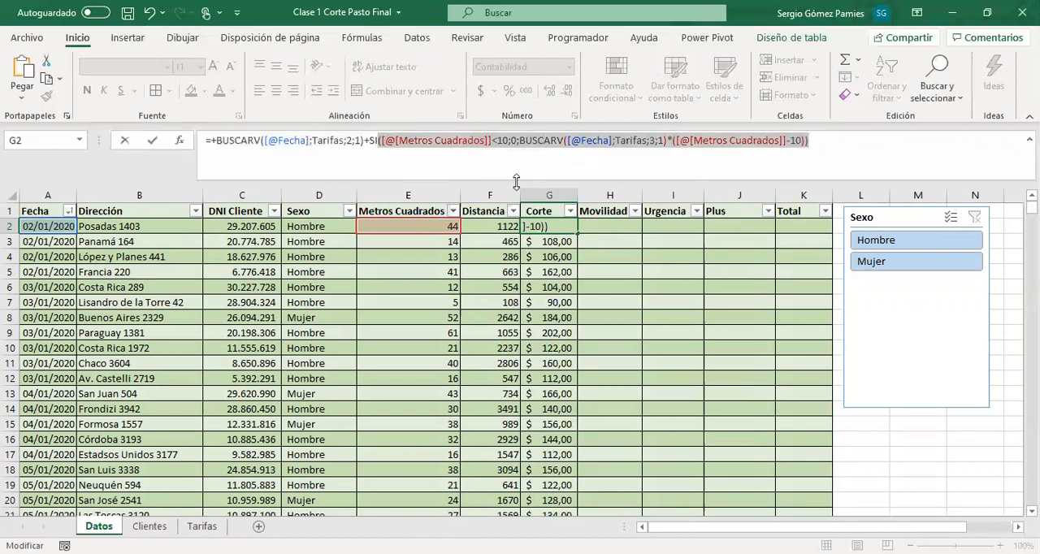
pyautogui.click(452, 142)
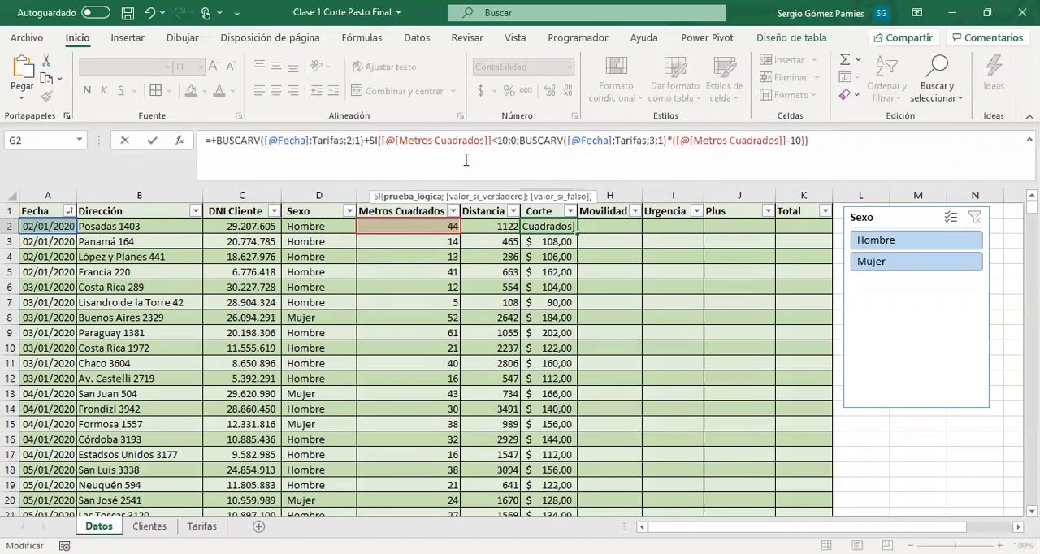
pyautogui.moveTo(412, 140); pyautogui.dragTo(510, 142)
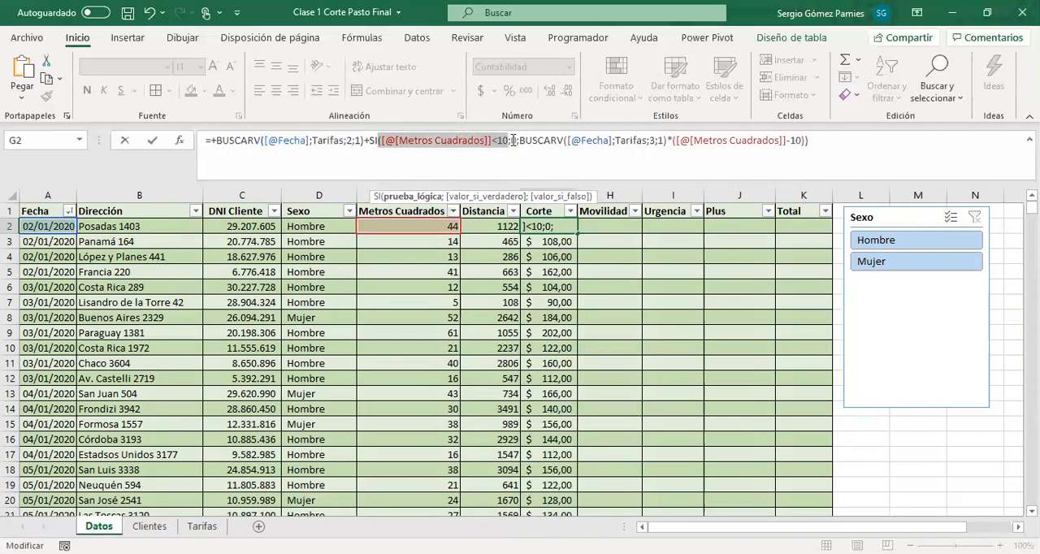
pyautogui.click(513, 140)
pyautogui.moveTo(515, 141); pyautogui.dragTo(514, 143)
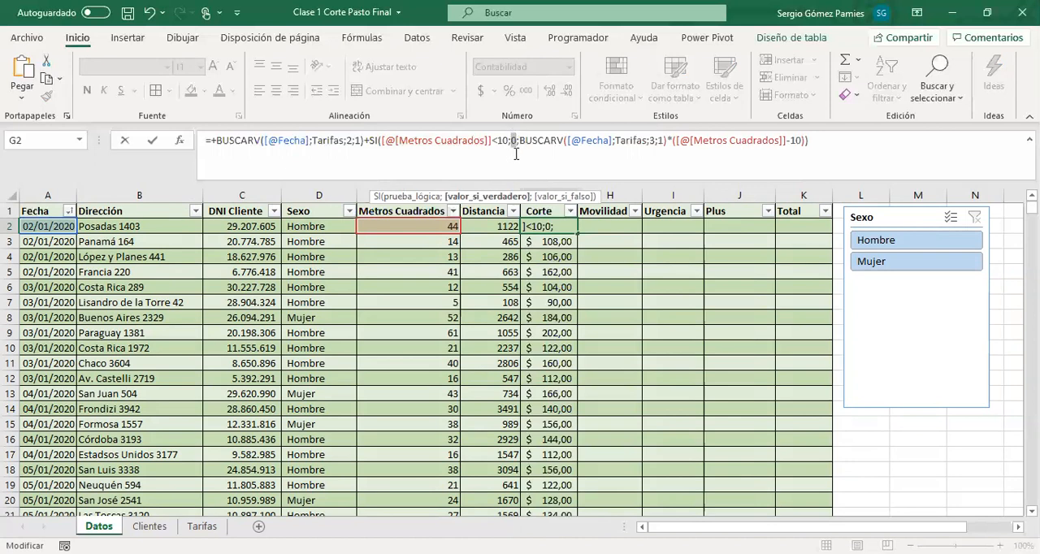
pyautogui.press('Return')
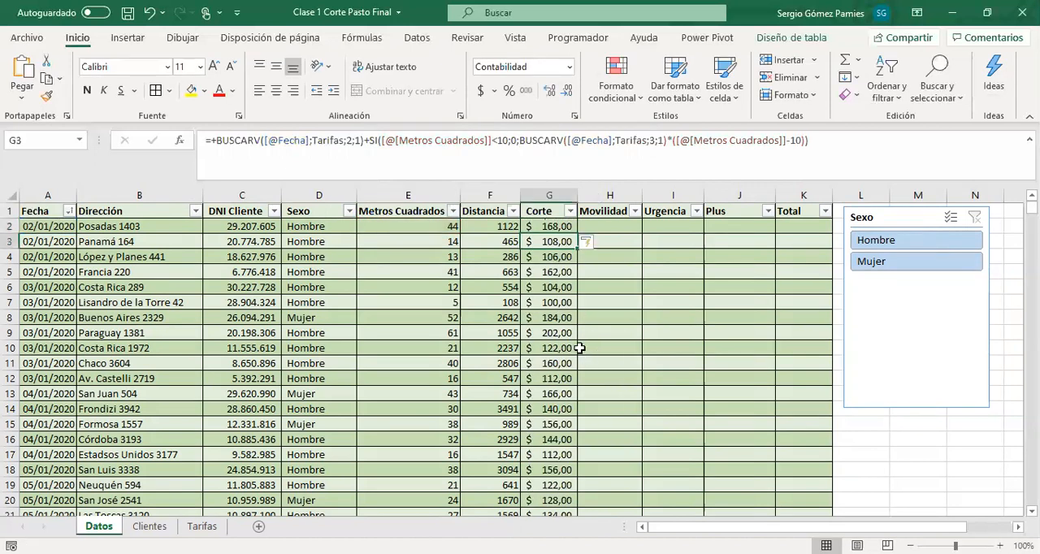
# Evaluate the base BUSCARV and the Metros Cuadrados<10 test within the G7 formula
pyautogui.click(529, 307)
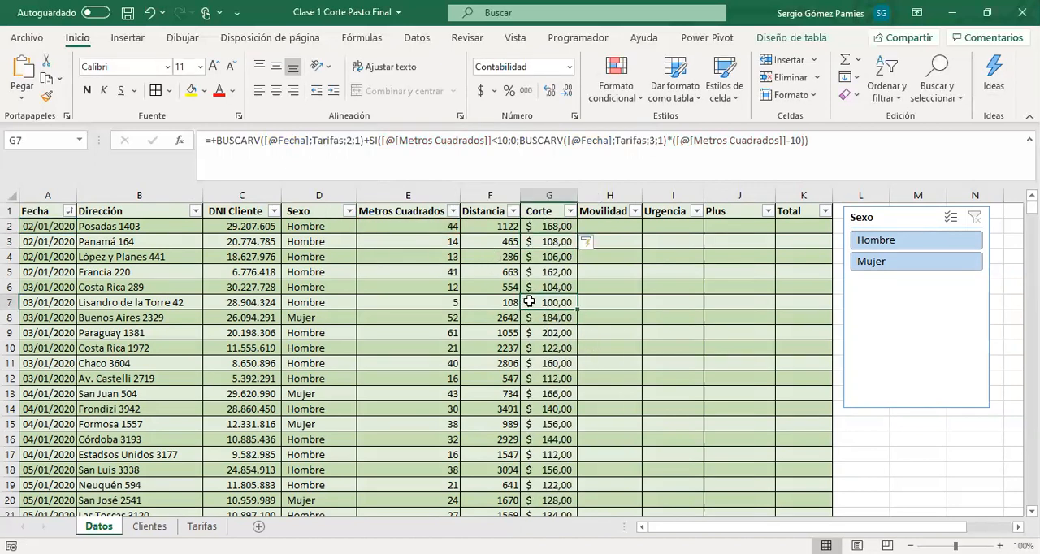
pyautogui.moveTo(363, 144); pyautogui.dragTo(215, 143)
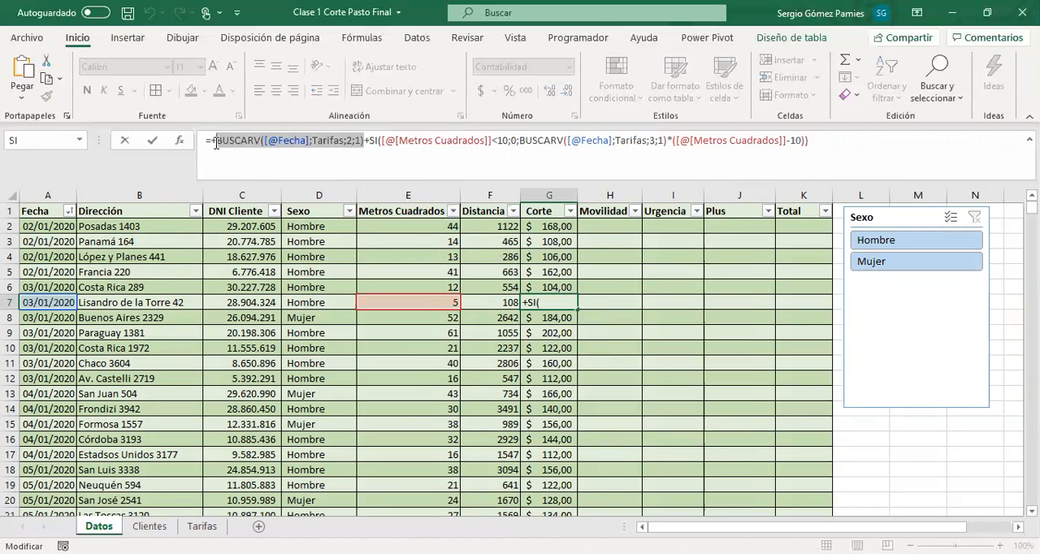
pyautogui.press('F9')
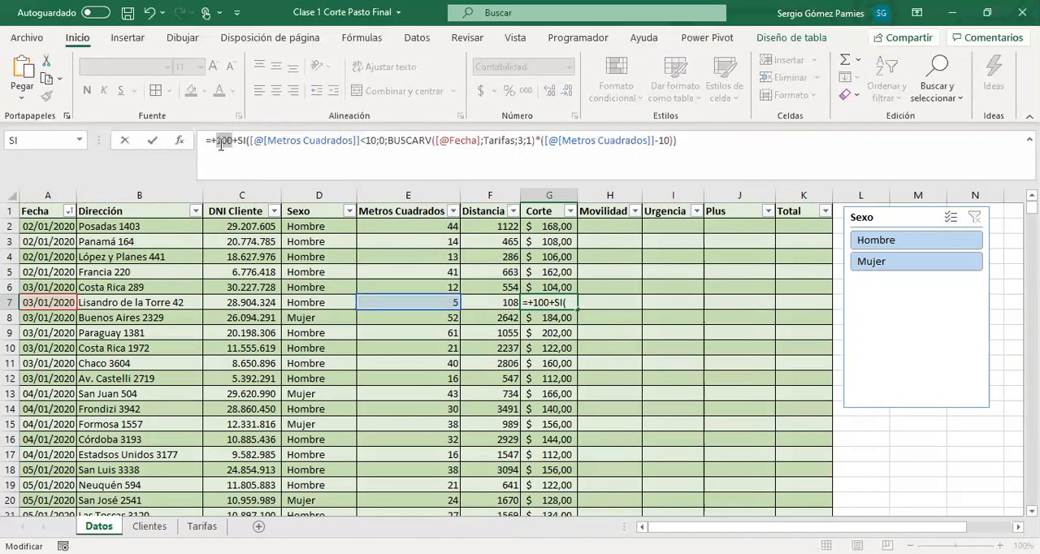
pyautogui.moveTo(250, 141); pyautogui.dragTo(379, 140)
pyautogui.press('F9')
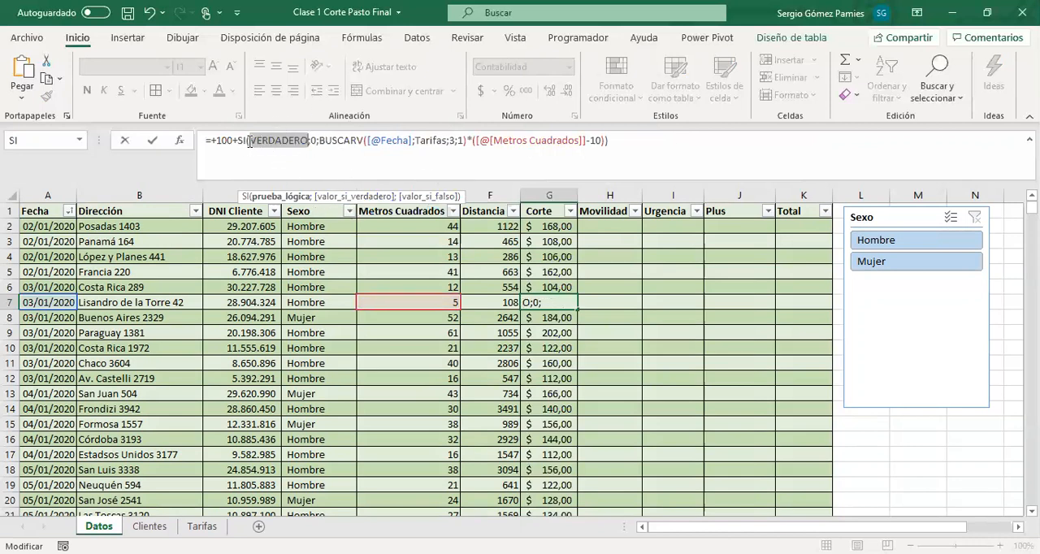
# Evaluate the whole SI part of the G7 formula and leave the cell without keeping the evaluated values
pyautogui.moveTo(350, 140); pyautogui.dragTo(606, 147)
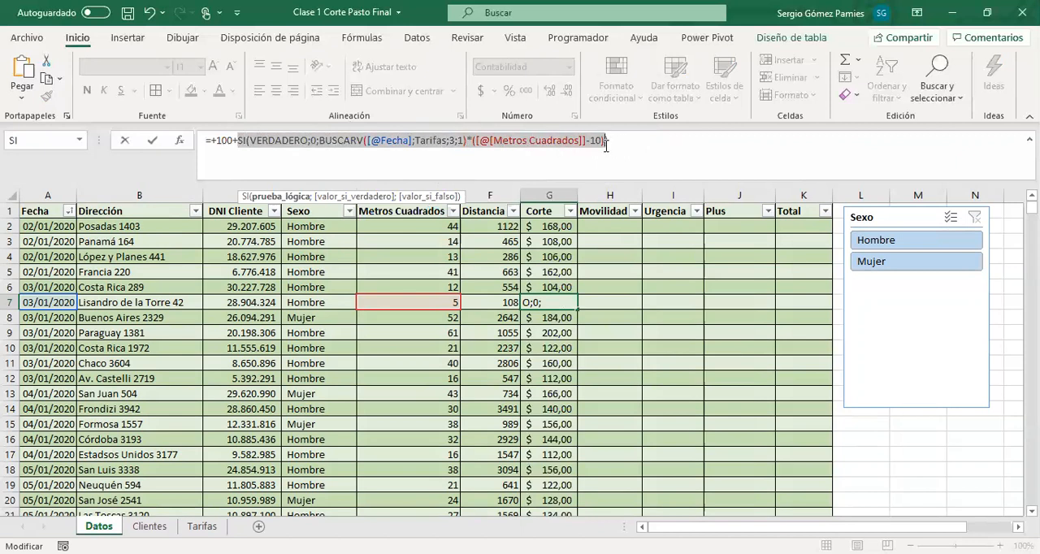
pyautogui.click(616, 251)
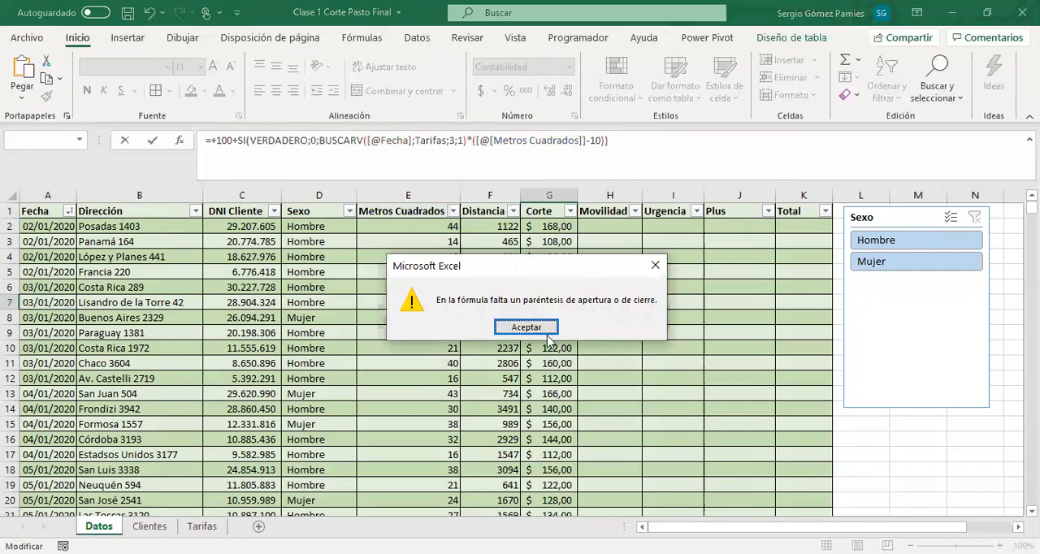
pyautogui.click(527, 328)
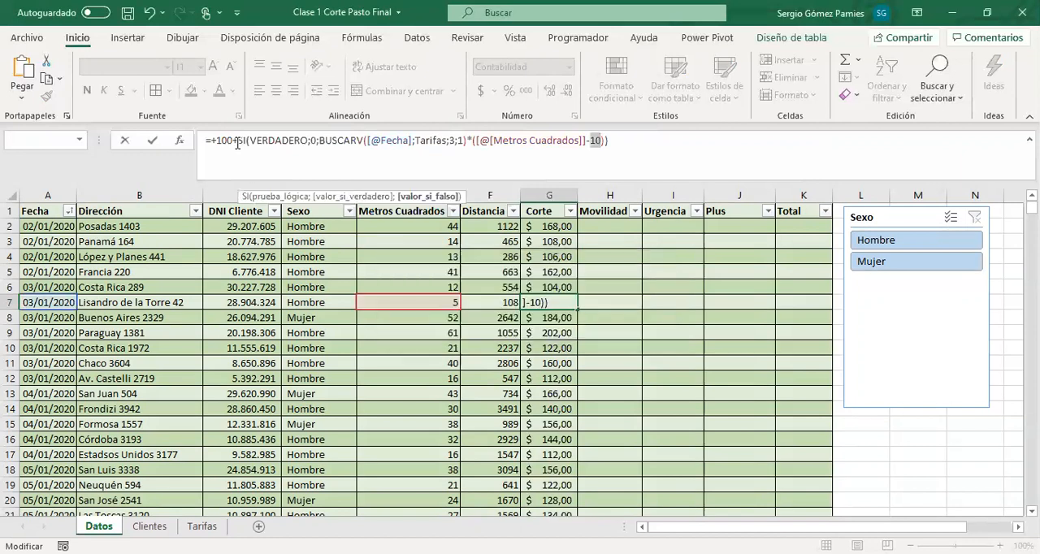
pyautogui.moveTo(237, 142); pyautogui.dragTo(605, 151)
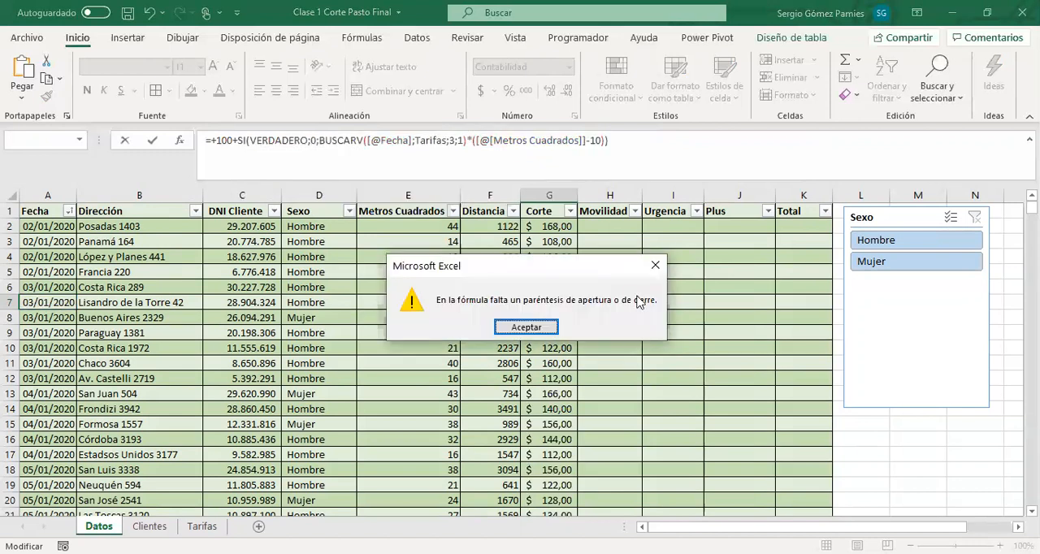
pyautogui.click(526, 327)
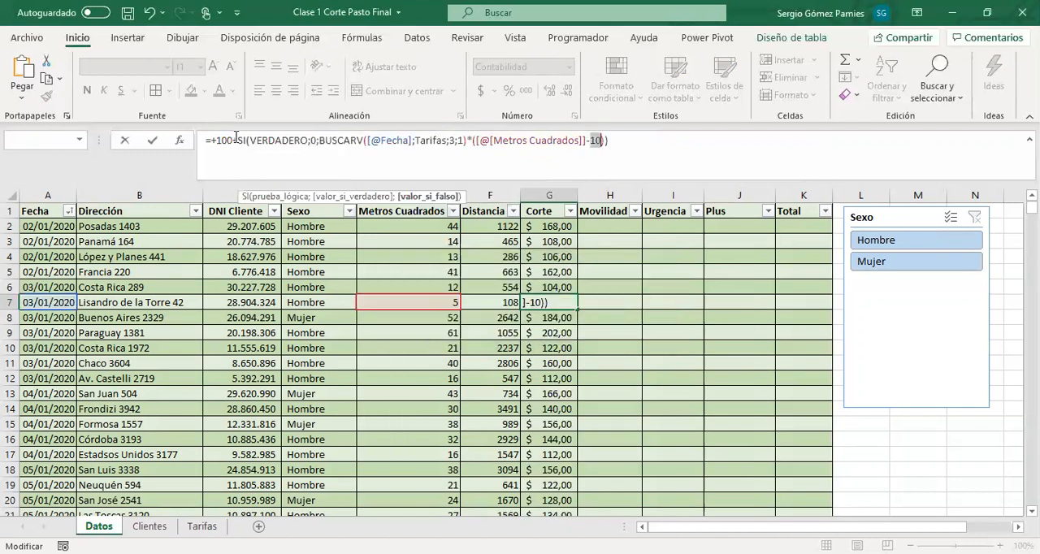
pyautogui.moveTo(236, 140); pyautogui.dragTo(618, 137)
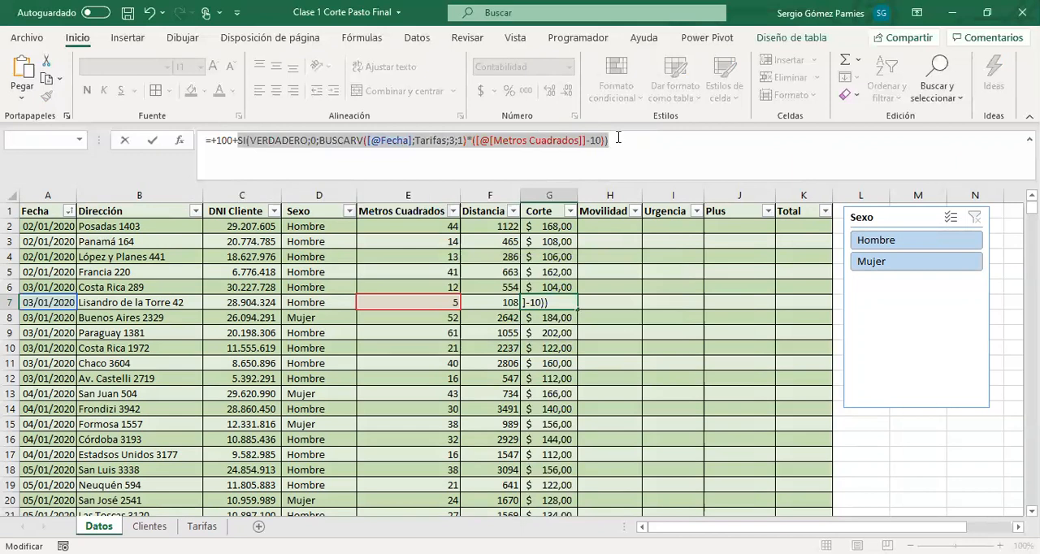
pyautogui.write('00+0')
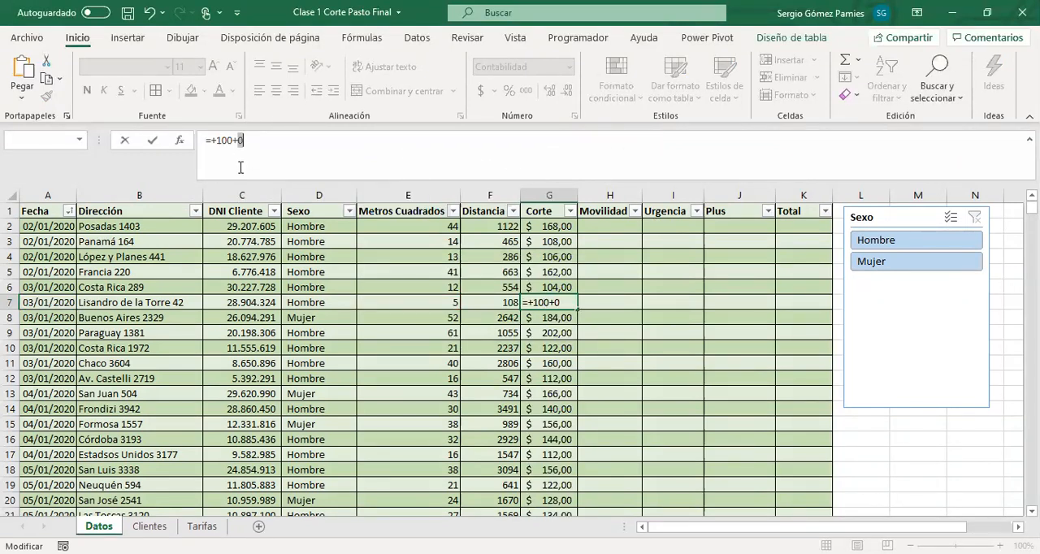
pyautogui.click(255, 141)
pyautogui.press('Escape')
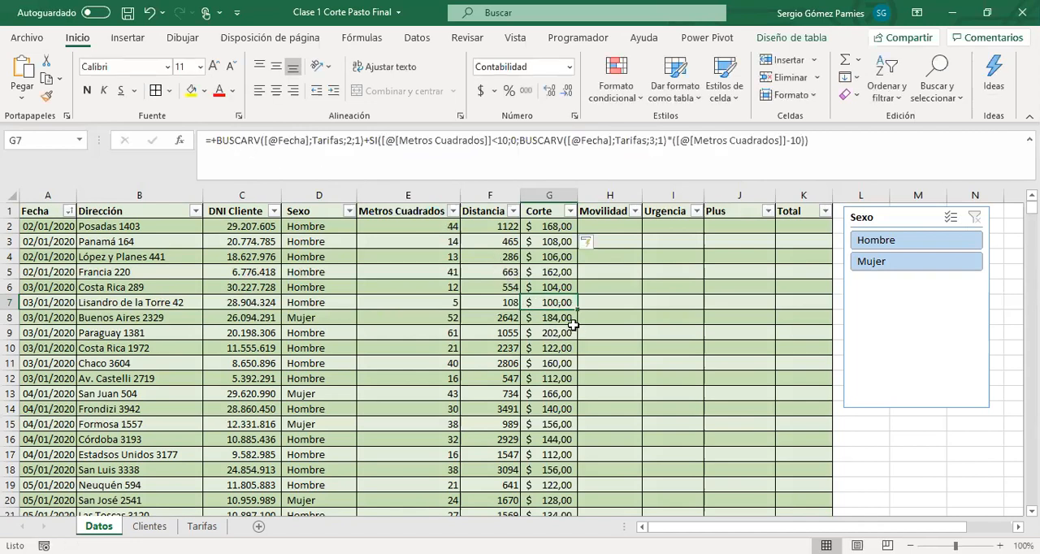
# Evaluate the base BUSCARV and the SI's logical test within the G6 formula
pyautogui.click(543, 289)
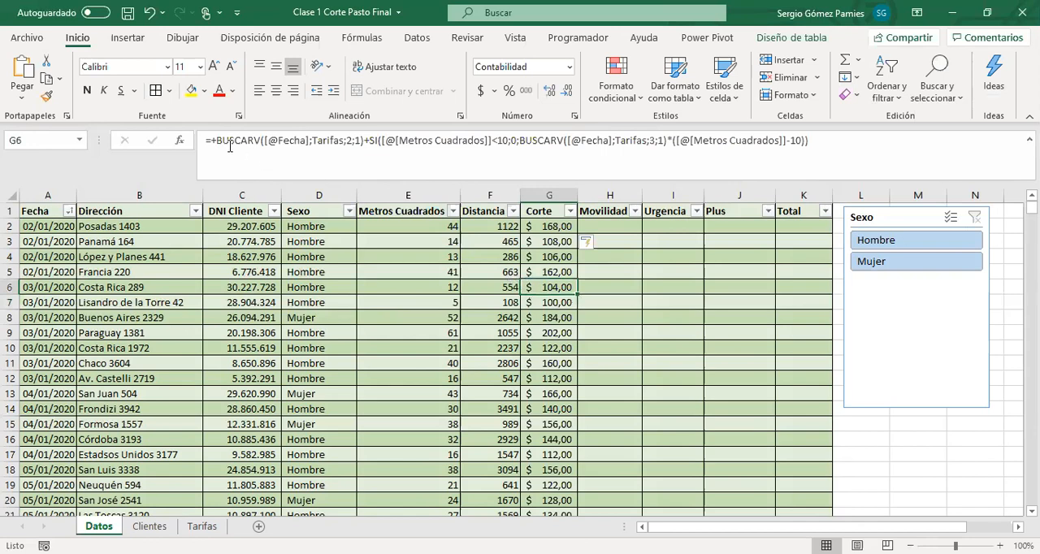
pyautogui.moveTo(217, 142); pyautogui.dragTo(364, 142)
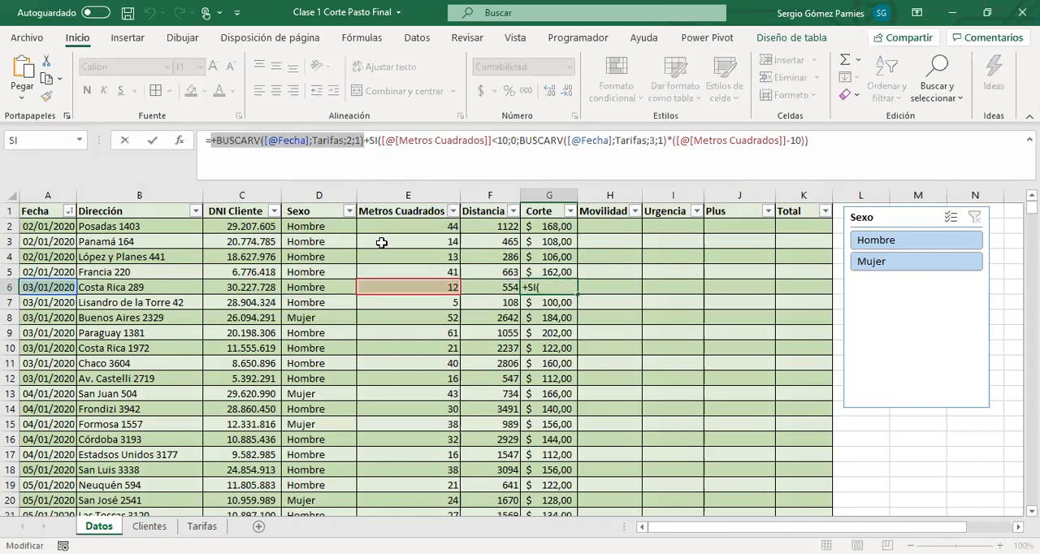
pyautogui.write('100')
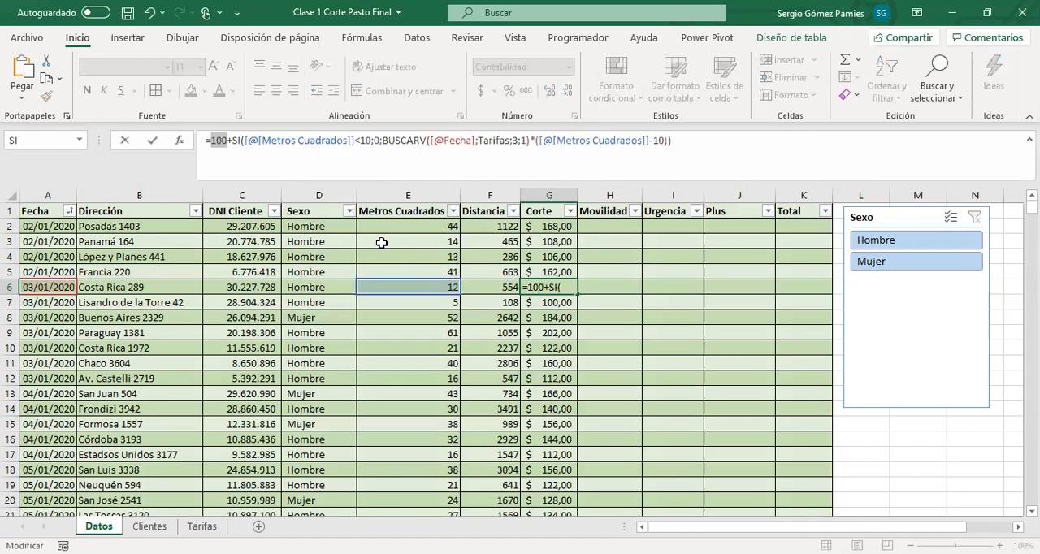
pyautogui.moveTo(231, 141); pyautogui.dragTo(370, 146)
pyautogui.click(245, 142)
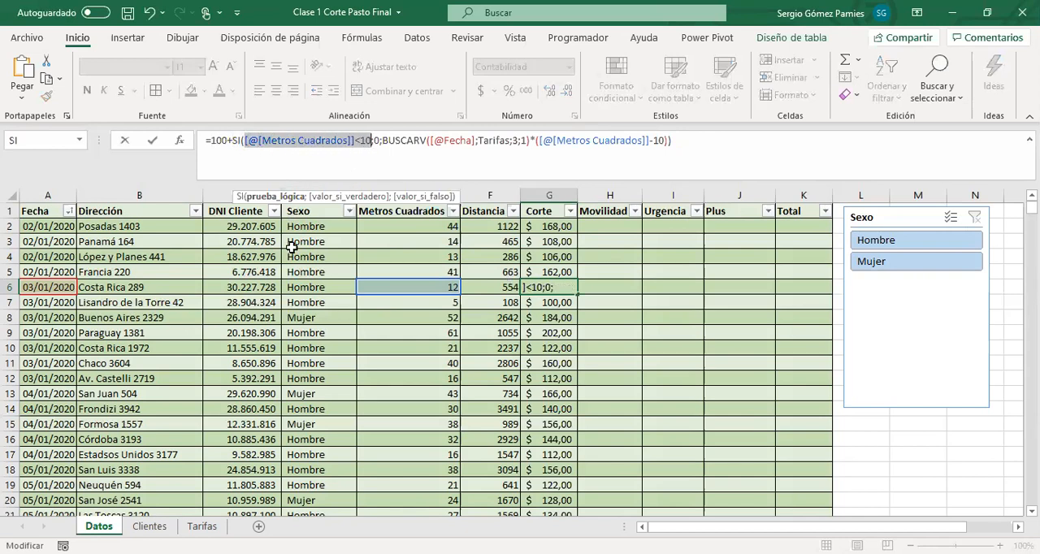
pyautogui.press('F9')
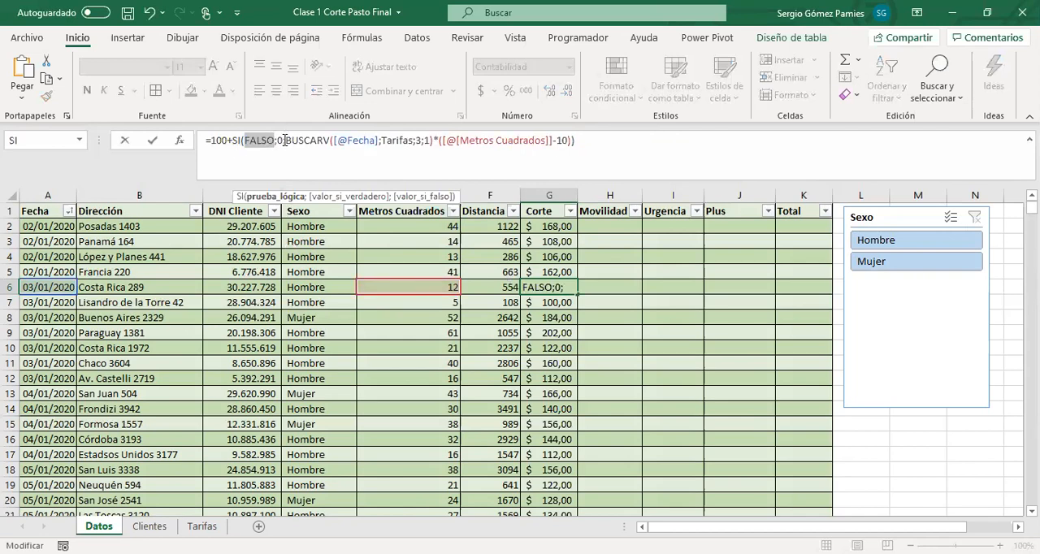
# Evaluate the whole SI part of the G6 formula without keeping the result, and check it against that row's Metros Cuadrados
pyautogui.moveTo(232, 140); pyautogui.dragTo(593, 144)
pyautogui.write('4')
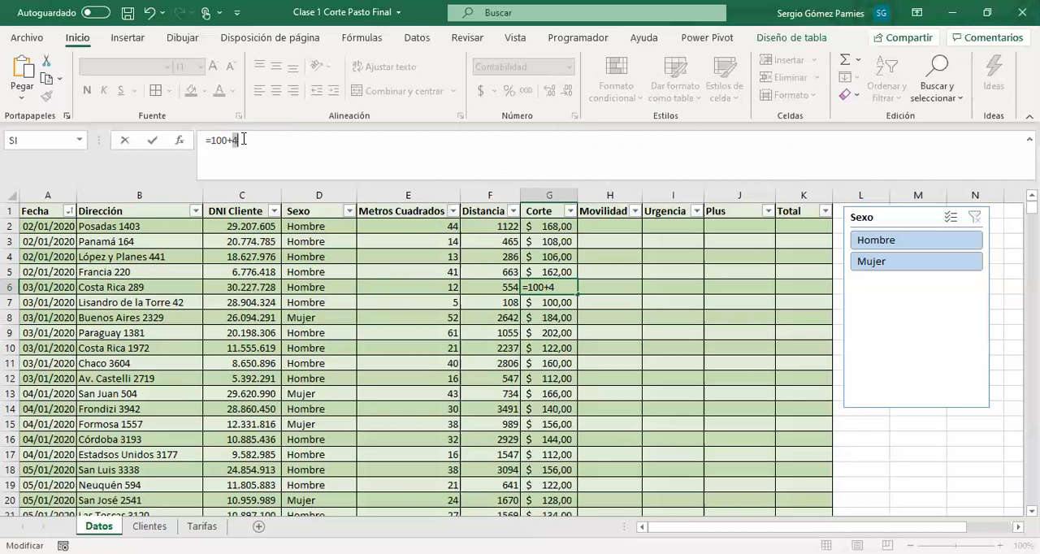
pyautogui.press('Return')
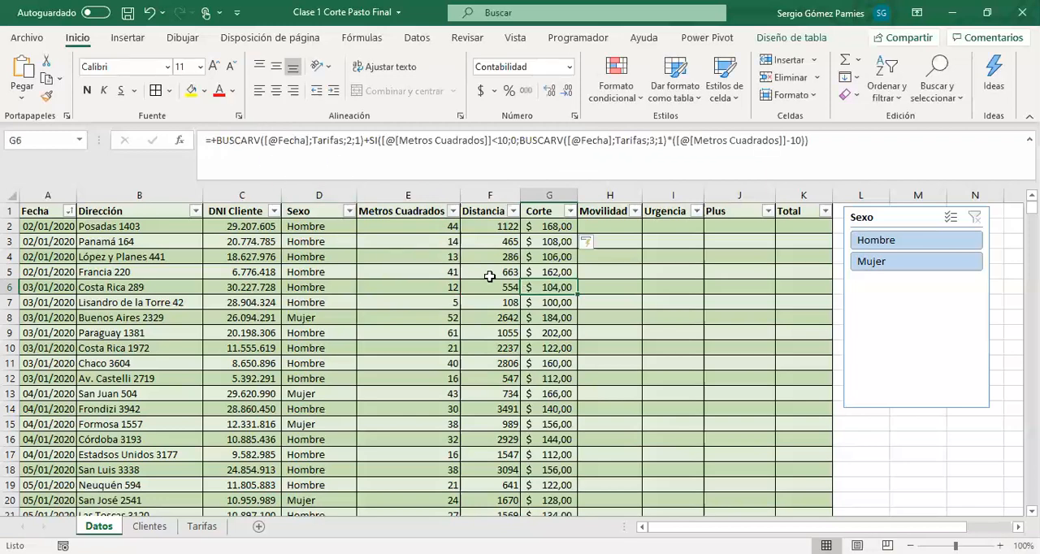
pyautogui.click(446, 287)
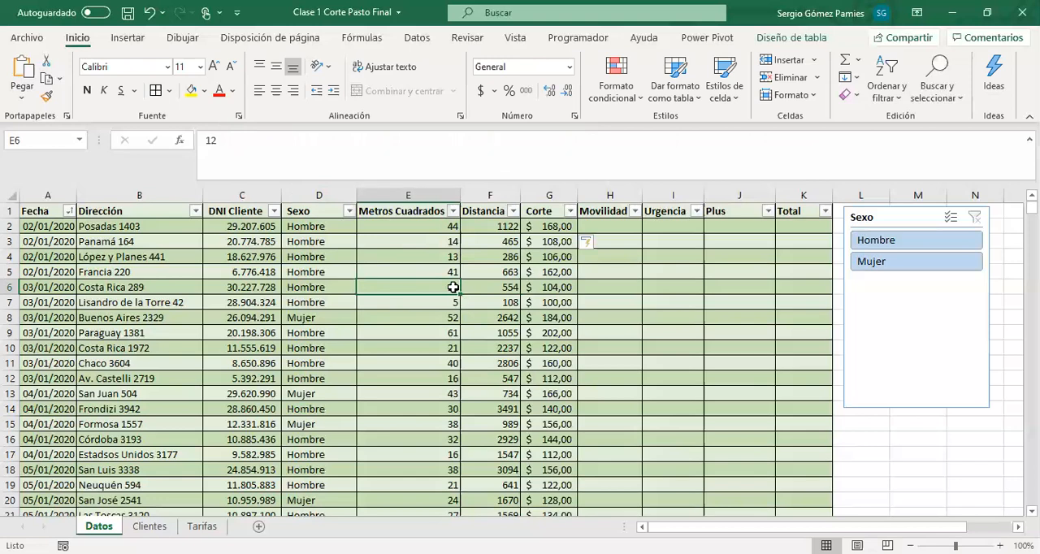
pyautogui.click(553, 286)
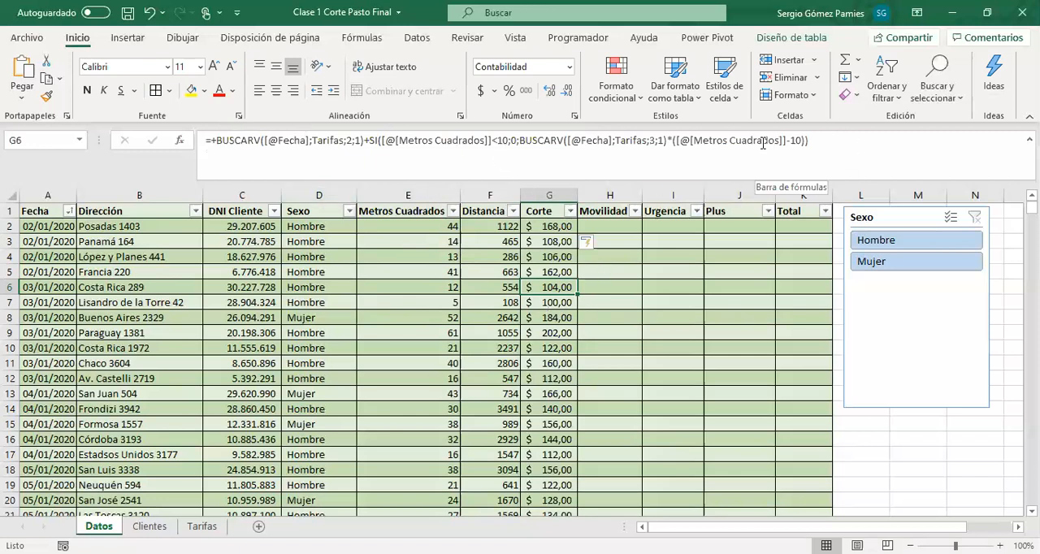
pyautogui.click(599, 272)
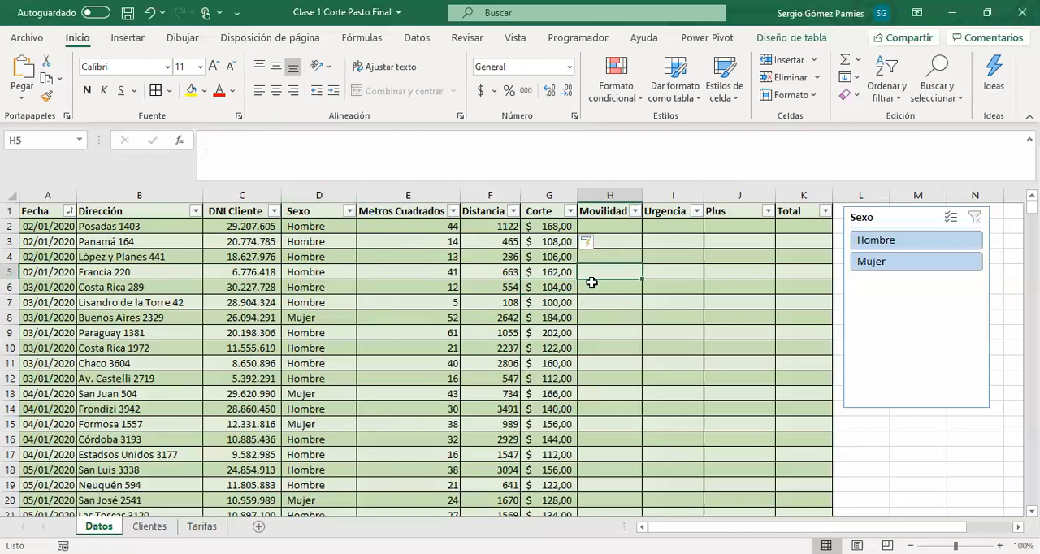
# Copy the Corte formula text from G2 into H2 to fill the Movilidad column
pyautogui.click(610, 228)
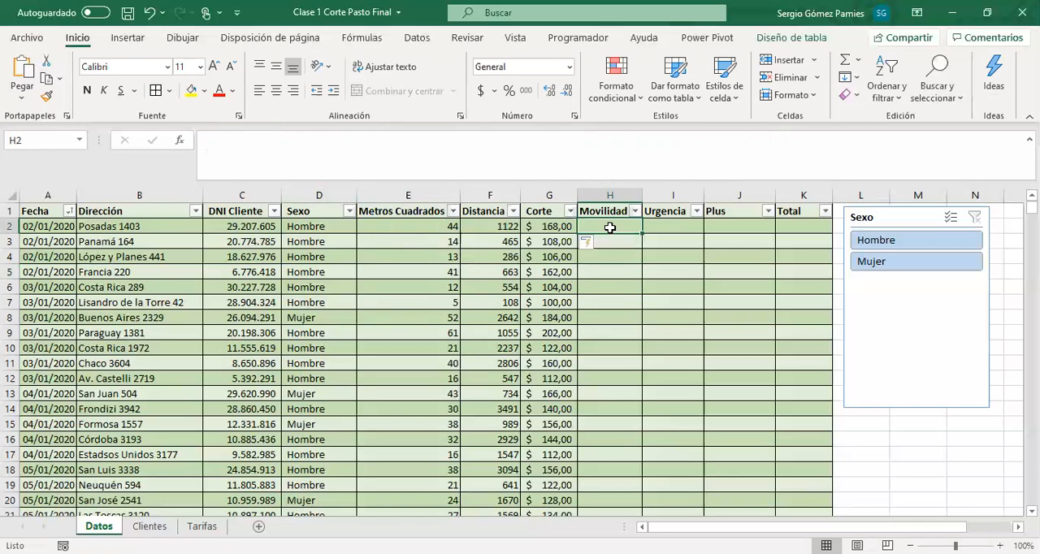
pyautogui.click(561, 227)
pyautogui.moveTo(818, 144); pyautogui.dragTo(197, 140)
pyautogui.hotkey('ctrl', 'c')
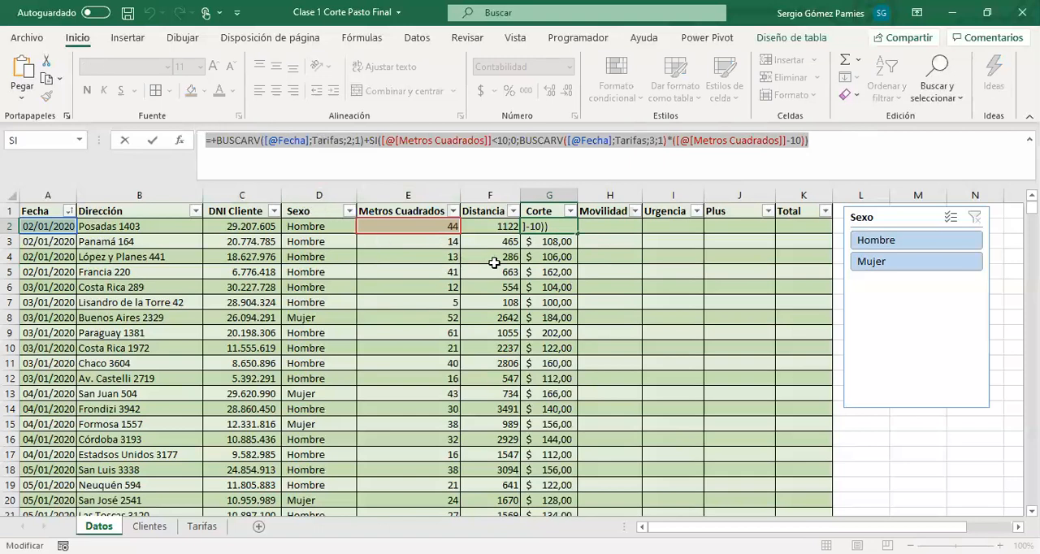
pyautogui.press('Tab')
pyautogui.hotkey('ctrl', 'v')
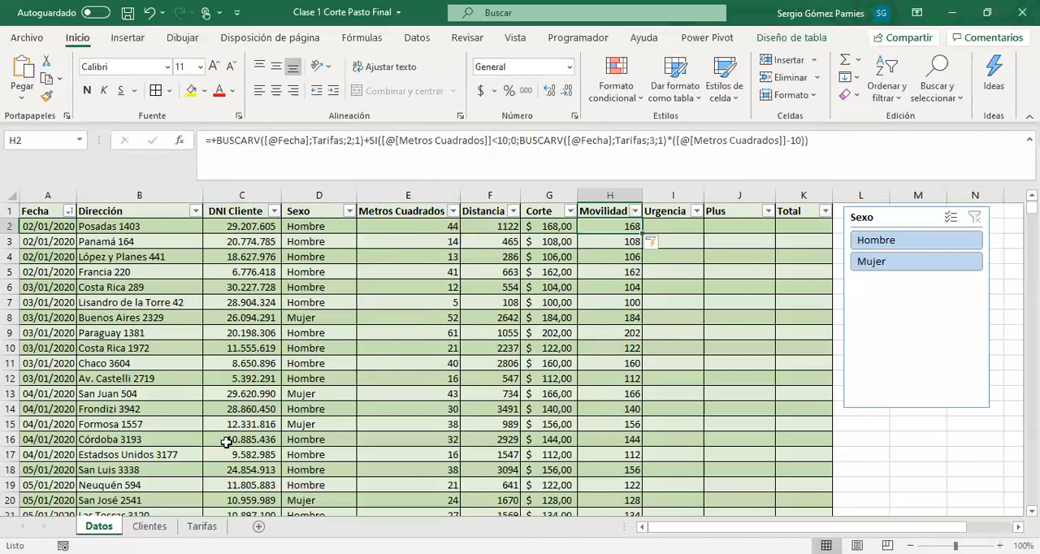
# Examine the Mínima Transporte rates for each Desde date in the Tarifas table
pyautogui.click(202, 526)
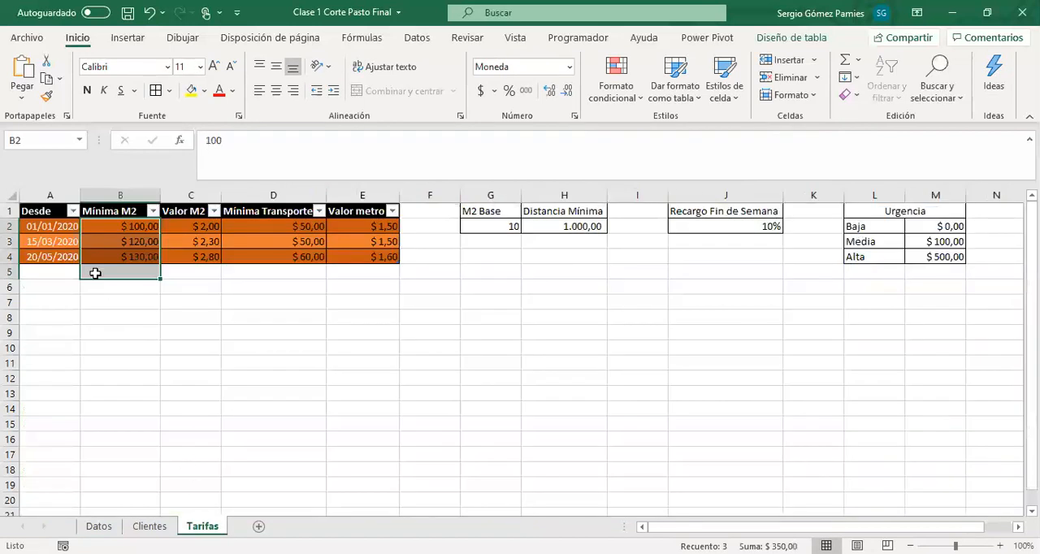
pyautogui.click(64, 227)
pyautogui.moveTo(267, 227); pyautogui.dragTo(309, 257)
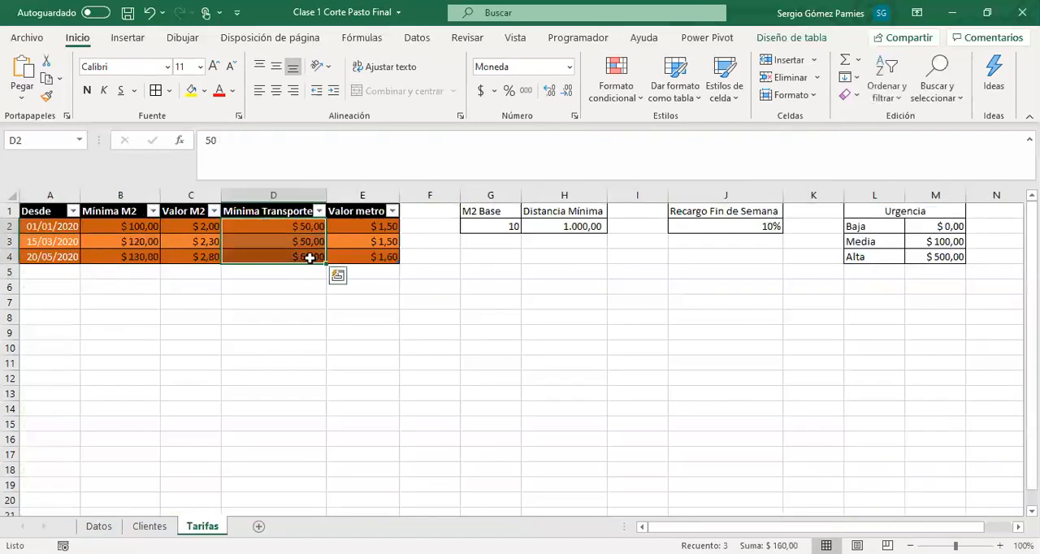
pyautogui.click(299, 228)
pyautogui.click(300, 242)
pyautogui.click(303, 256)
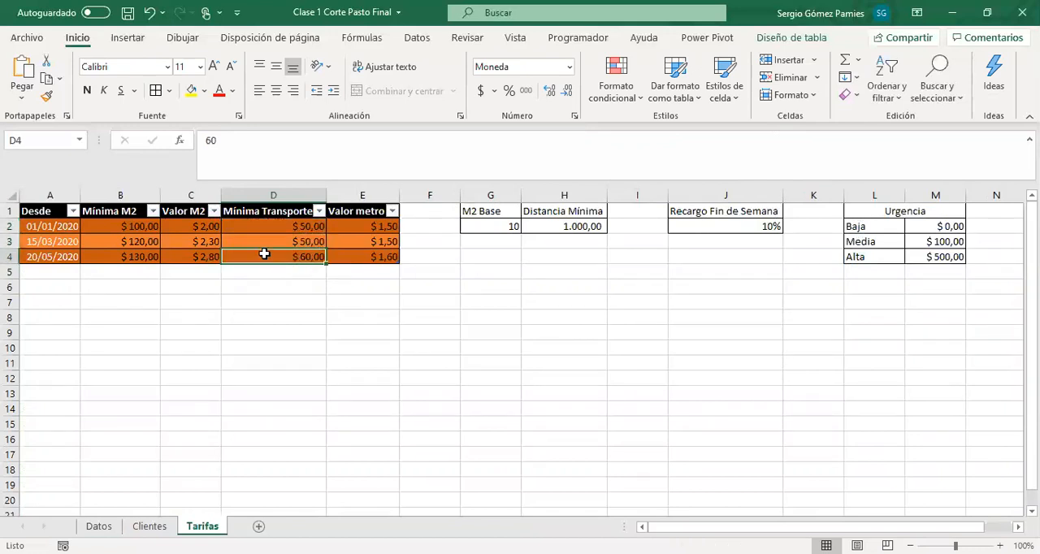
pyautogui.moveTo(301, 227); pyautogui.dragTo(302, 260)
pyautogui.hotkey('ctrl', 'a')
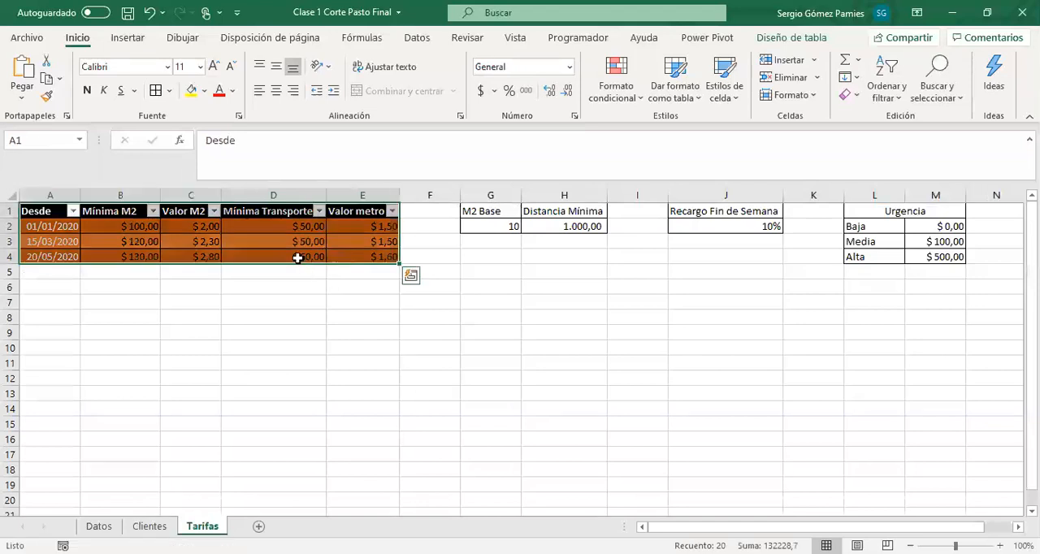
pyautogui.click(311, 253)
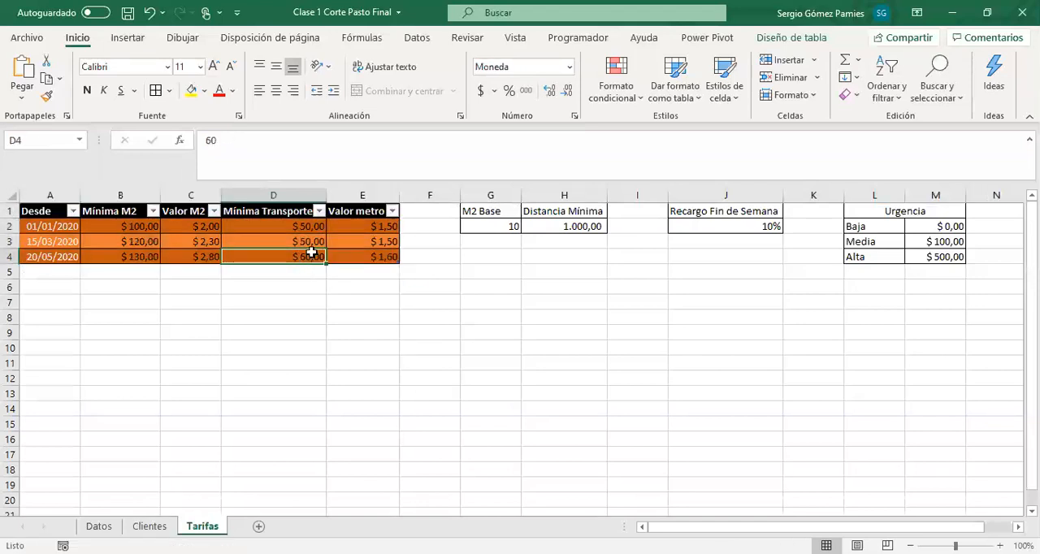
# Review the Tarifas columns in order from Desde to Valor metro, and check the Distancia Mínima value
pyautogui.click(97, 212)
pyautogui.moveTo(101, 229); pyautogui.dragTo(106, 255)
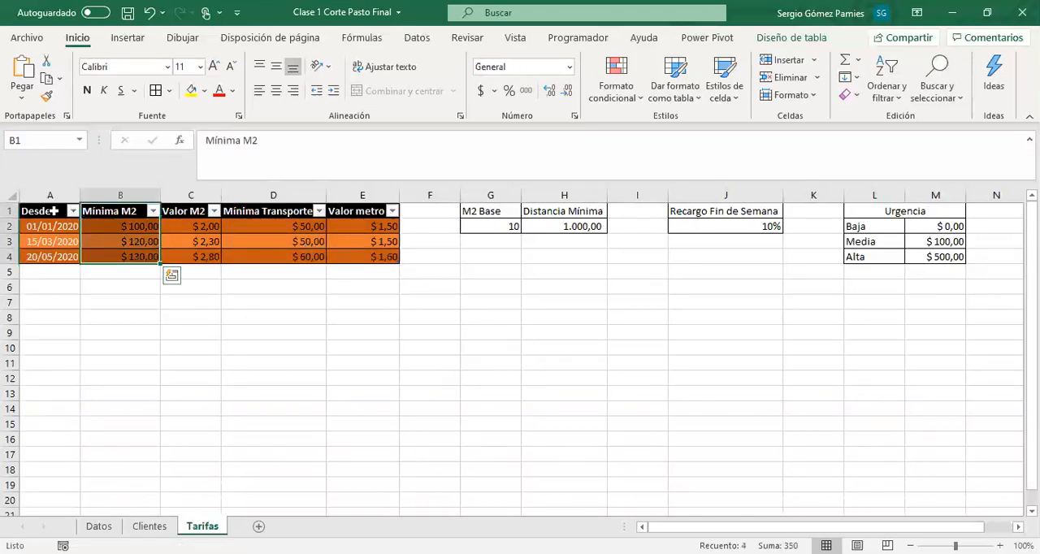
pyautogui.moveTo(61, 212); pyautogui.dragTo(64, 260)
pyautogui.moveTo(122, 215); pyautogui.dragTo(122, 243)
pyautogui.moveTo(189, 214); pyautogui.dragTo(191, 244)
pyautogui.moveTo(251, 218); pyautogui.dragTo(262, 258)
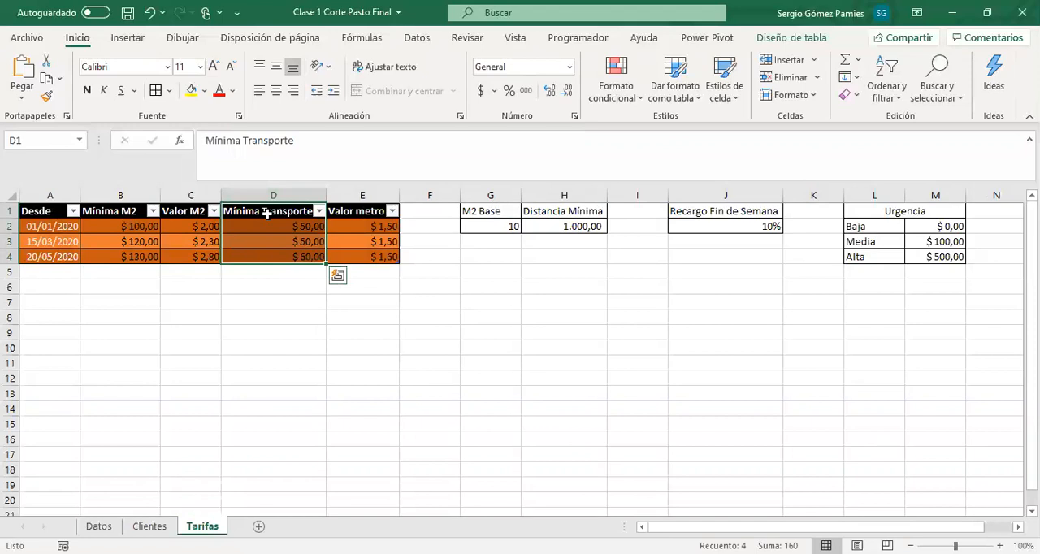
pyautogui.moveTo(367, 214); pyautogui.dragTo(345, 267)
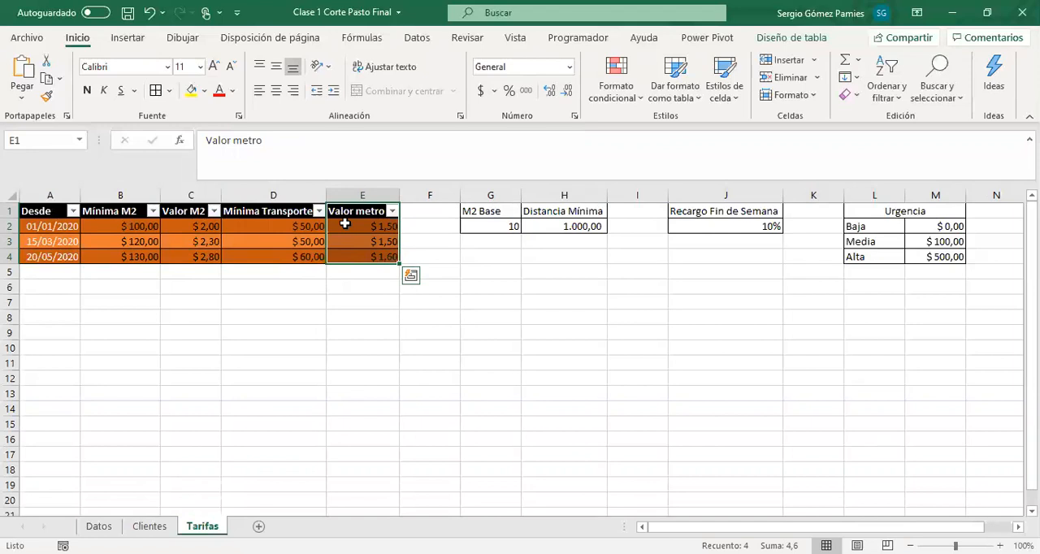
pyautogui.moveTo(360, 212); pyautogui.dragTo(362, 254)
pyautogui.click(539, 228)
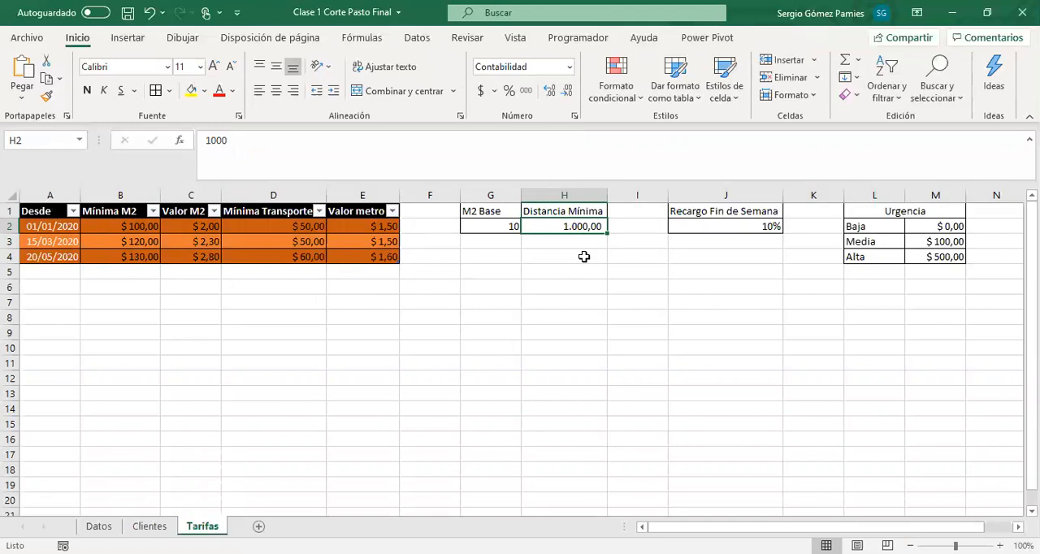
# On Datos, set the column index of the base BUSCARV in the H2 formula to 4
pyautogui.click(99, 527)
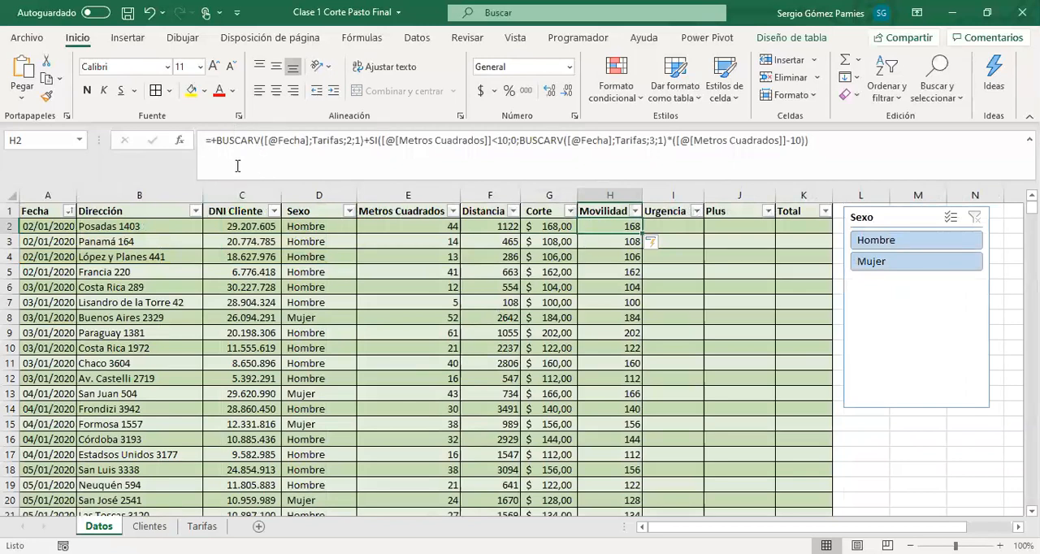
pyautogui.moveTo(265, 142); pyautogui.dragTo(342, 141)
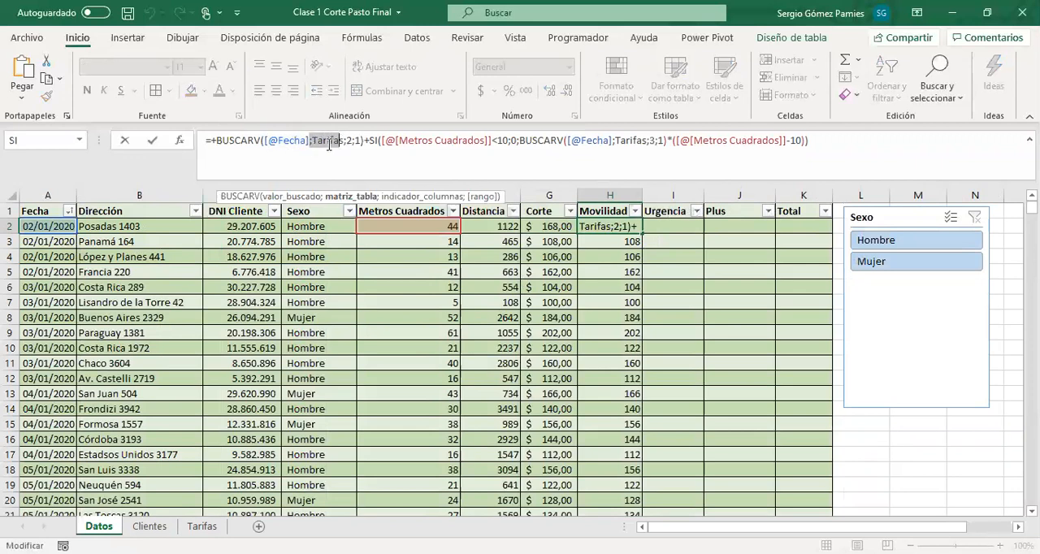
pyautogui.click(351, 140)
pyautogui.doubleClick(352, 140)
pyautogui.write('4')
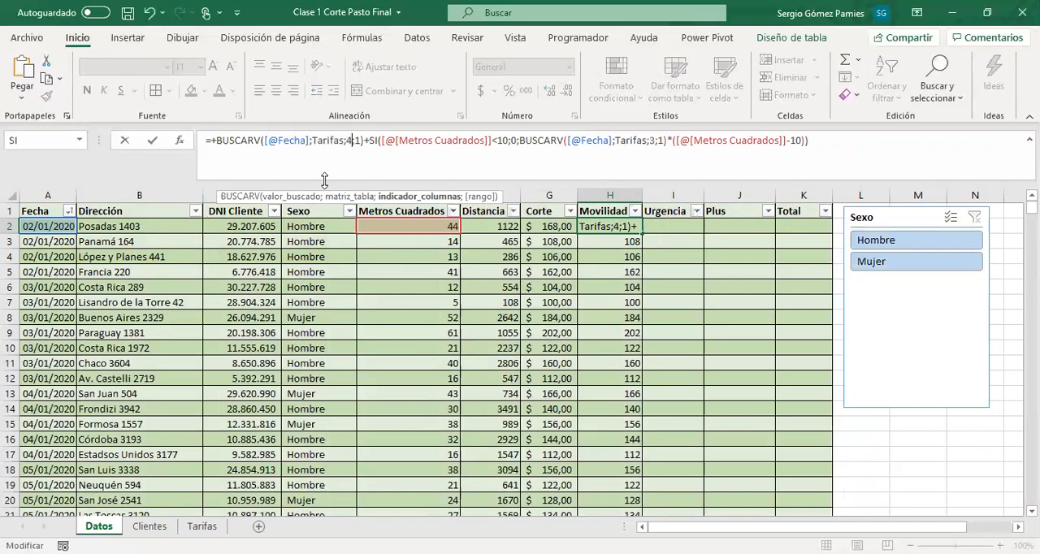
pyautogui.click(357, 140)
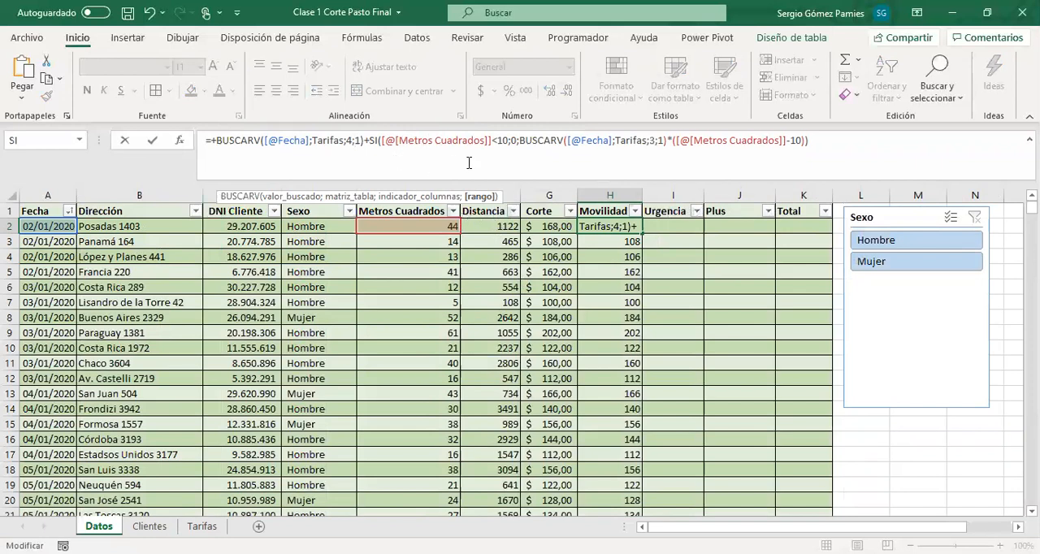
# Replace Metros Cuadrados with Distancia in the SI's logical test of the H2 formula
pyautogui.click(484, 140)
pyautogui.press('BackSpace')
pyautogui.press('BackSpace')
pyautogui.press('BackSpace')
pyautogui.press('BackSpace')
pyautogui.press('BackSpace')
pyautogui.press('BackSpace')
pyautogui.press('BackSpace')
pyautogui.press('BackSpace')
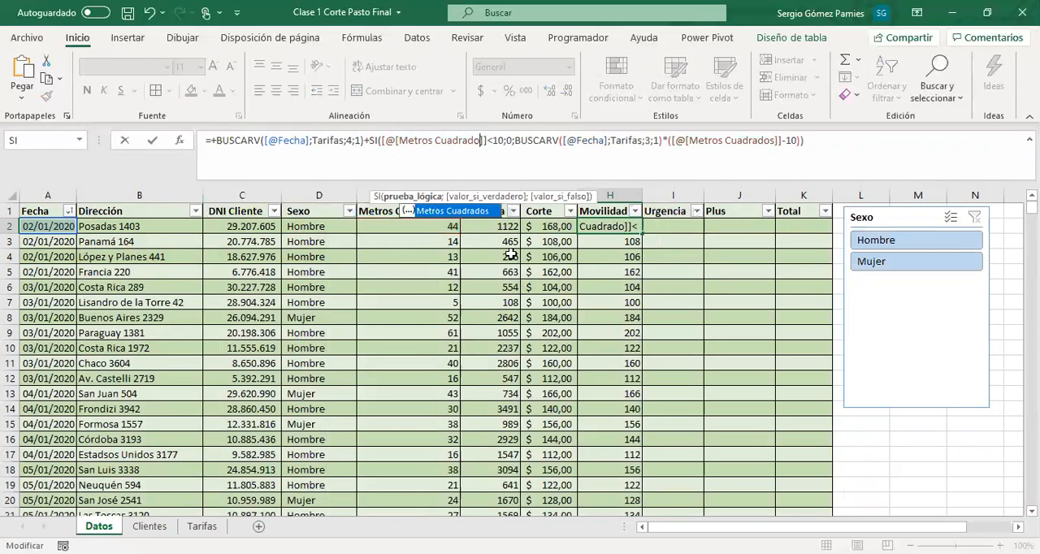
pyautogui.press('BackSpace')
pyautogui.press('BackSpace')
pyautogui.press('BackSpace')
pyautogui.press('BackSpace')
pyautogui.press('BackSpace')
pyautogui.press('BackSpace')
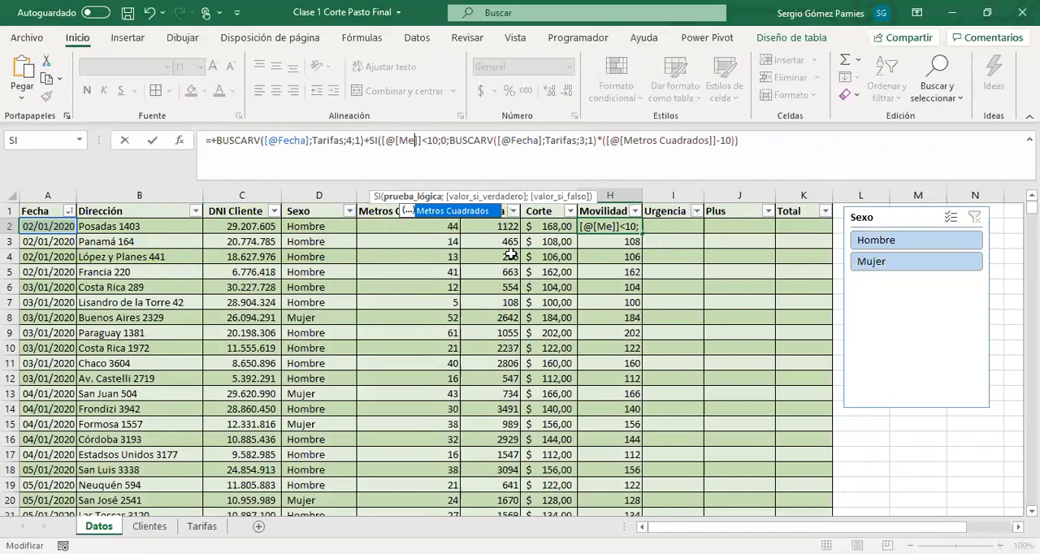
pyautogui.press('BackSpace')
pyautogui.press('BackSpace')
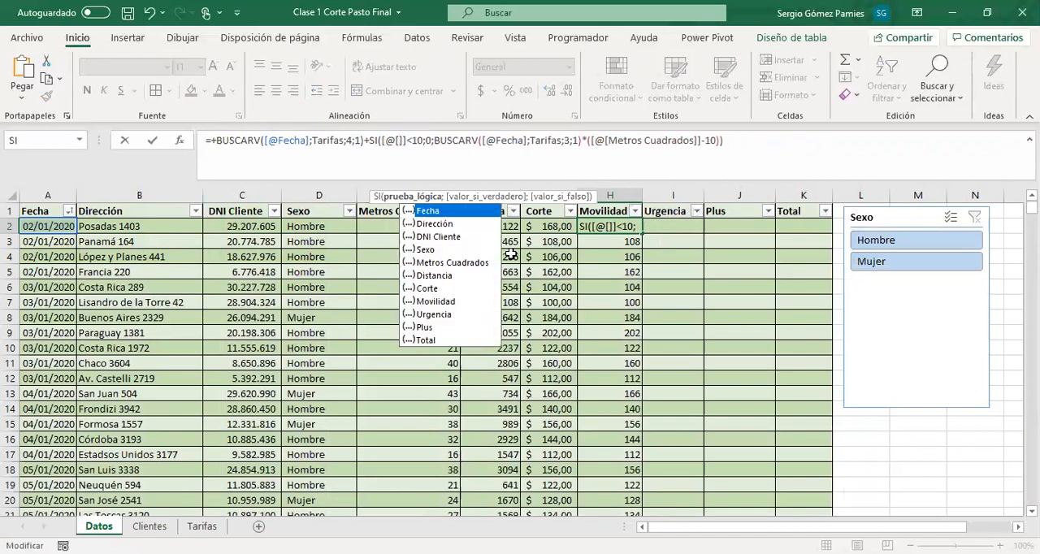
pyautogui.press('Down')
pyautogui.press('Down')
pyautogui.press('Down')
pyautogui.press('Down')
pyautogui.press('Down')
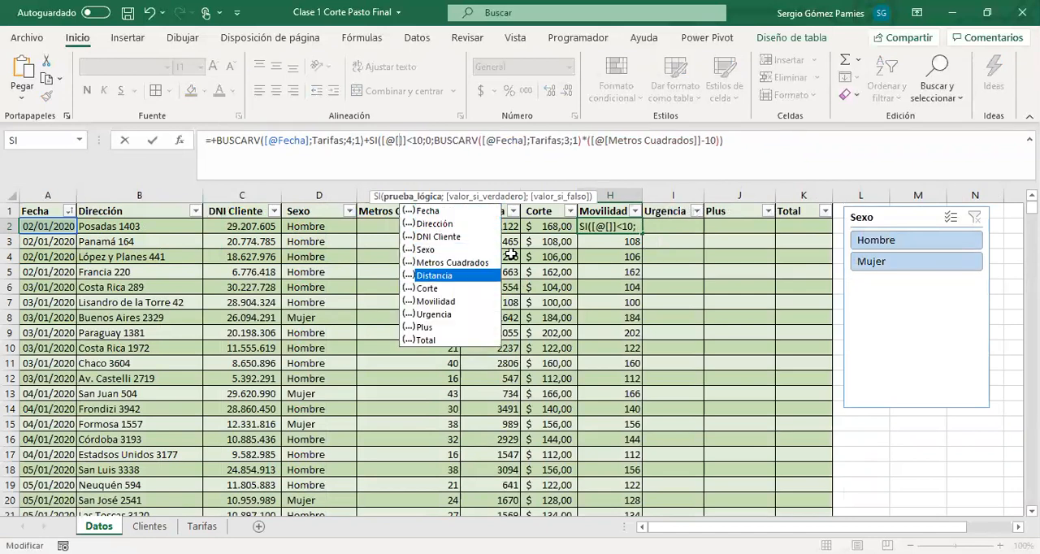
pyautogui.press('Tab')
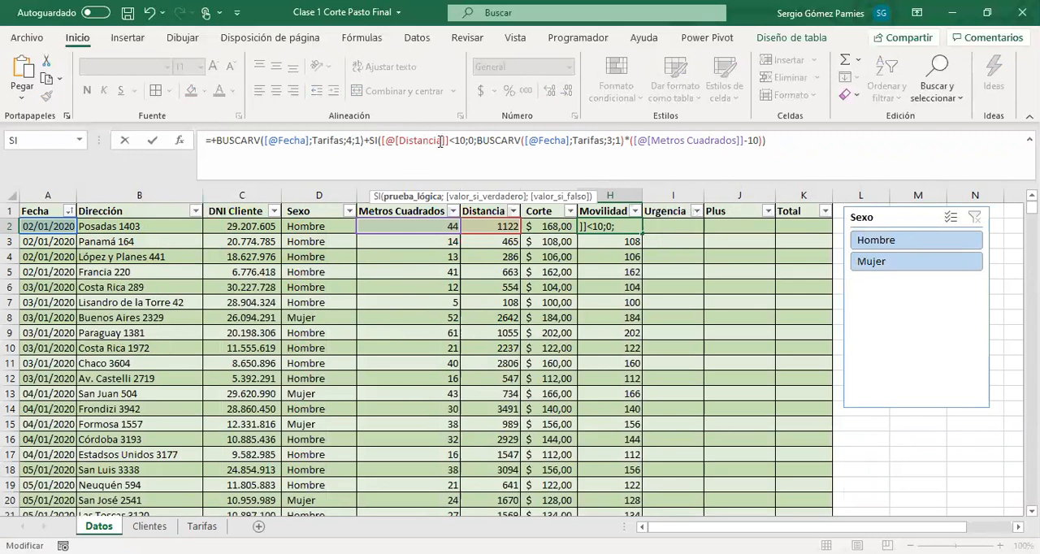
# Set the SI test's limit to 1000 and the second BUSCARV's column index to 5 in H2
pyautogui.write('00')
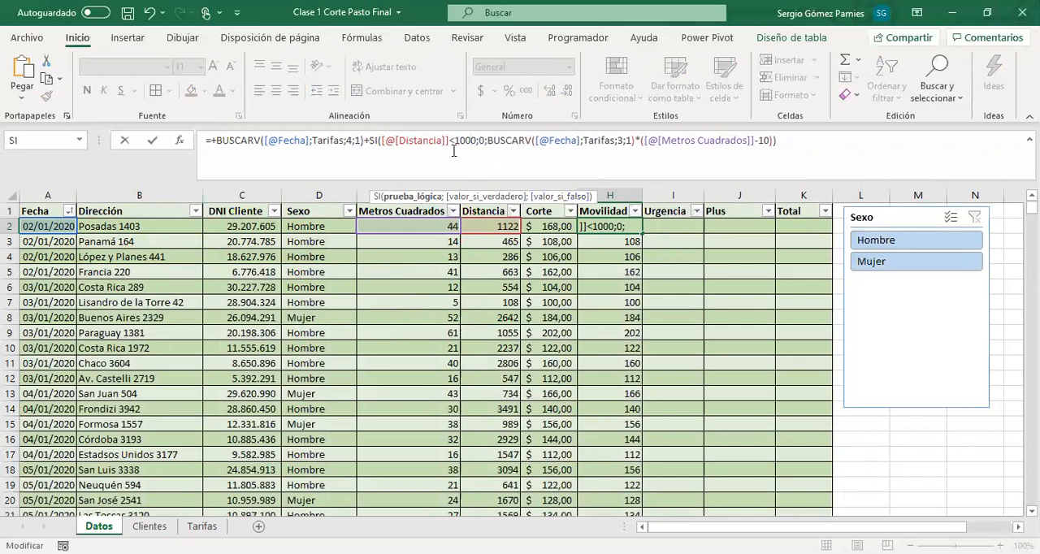
pyautogui.moveTo(454, 140); pyautogui.dragTo(475, 141)
pyautogui.click(482, 143)
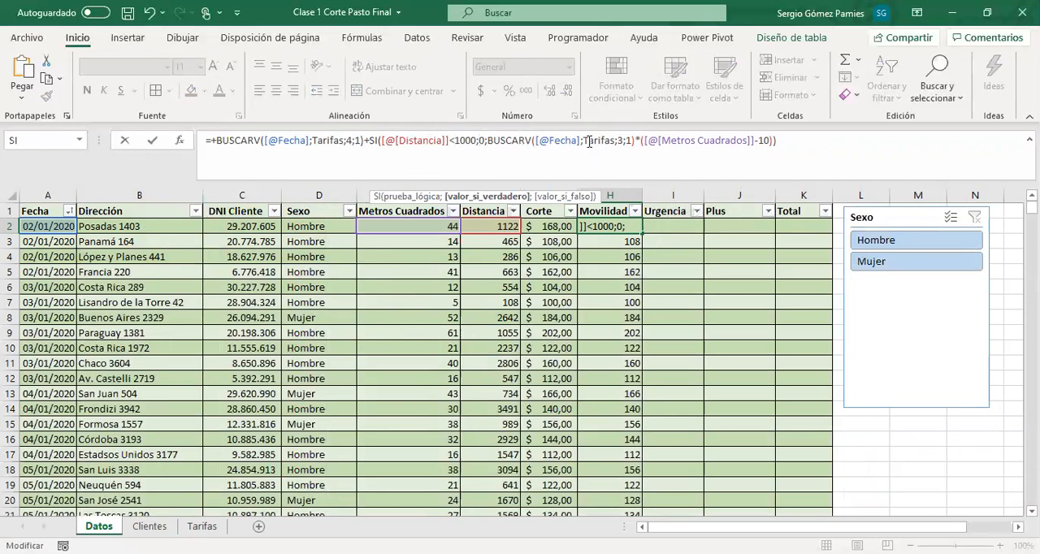
pyautogui.press('BackSpace')
pyautogui.write('5')
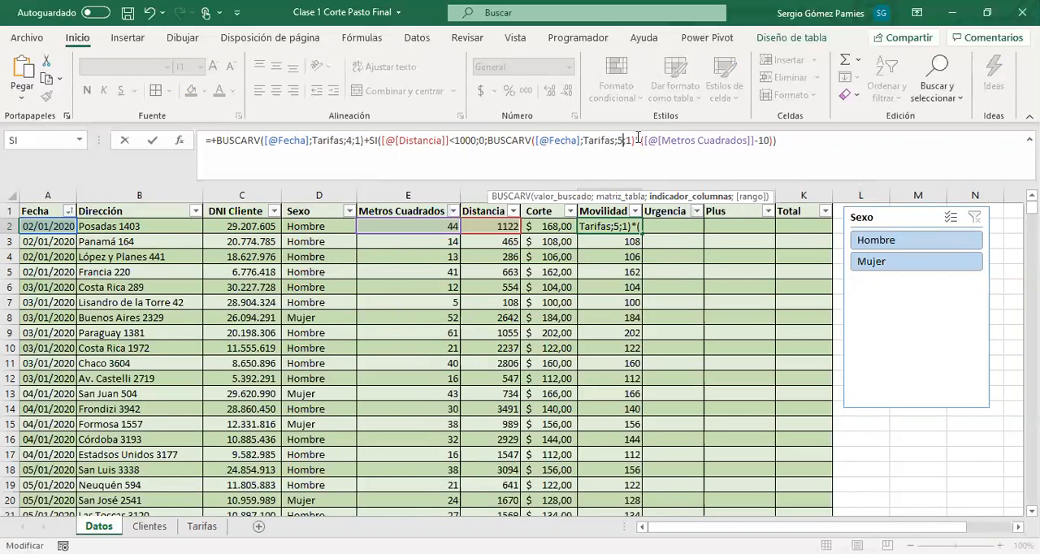
# Change the excess multiplier in the H2 formula to Distancia minus 1000 and apply the formula to the Movilidad column
pyautogui.click(745, 142)
pyautogui.press('BackSpace')
pyautogui.press('BackSpace')
pyautogui.press('BackSpace')
pyautogui.press('BackSpace')
pyautogui.press('BackSpace')
pyautogui.press('BackSpace')
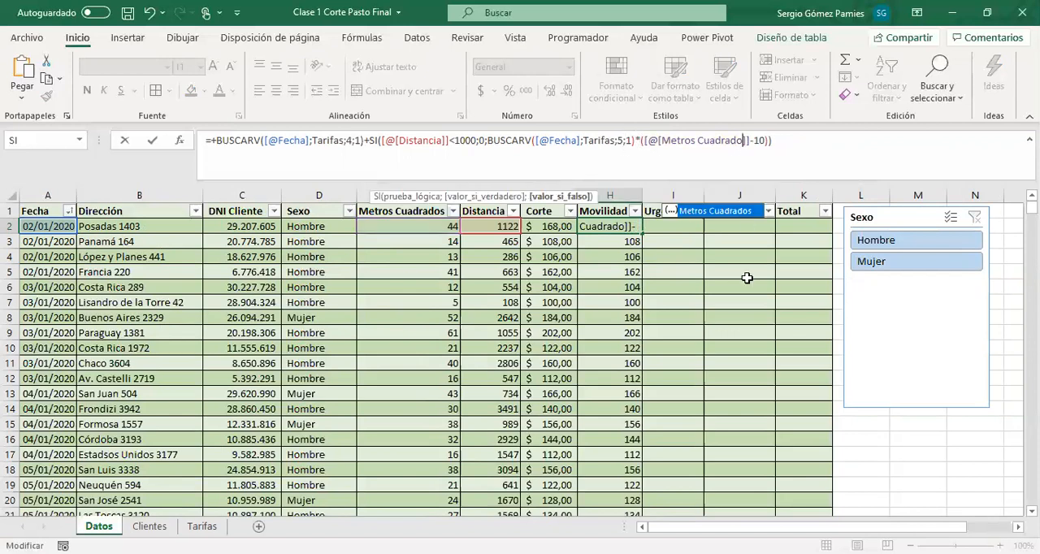
pyautogui.press('BackSpace')
pyautogui.press('BackSpace')
pyautogui.press('BackSpace')
pyautogui.press('BackSpace')
pyautogui.press('BackSpace')
pyautogui.press('BackSpace')
pyautogui.press('BackSpace')
pyautogui.press('BackSpace')
pyautogui.press('BackSpace')
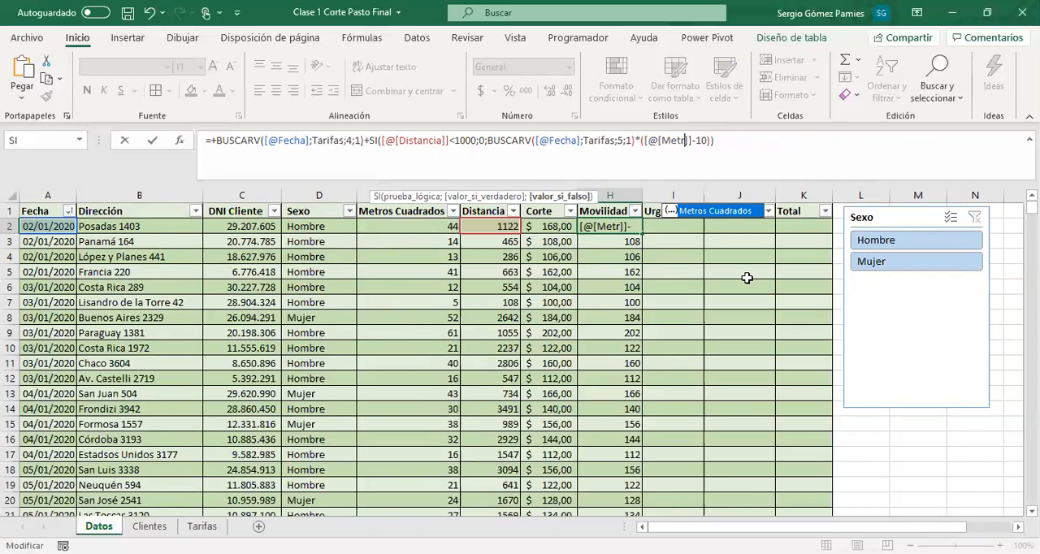
pyautogui.press('BackSpace')
pyautogui.press('BackSpace')
pyautogui.press('Down')
pyautogui.press('Down')
pyautogui.press('Down')
pyautogui.press('Down')
pyautogui.press('Down')
pyautogui.press('Tab')
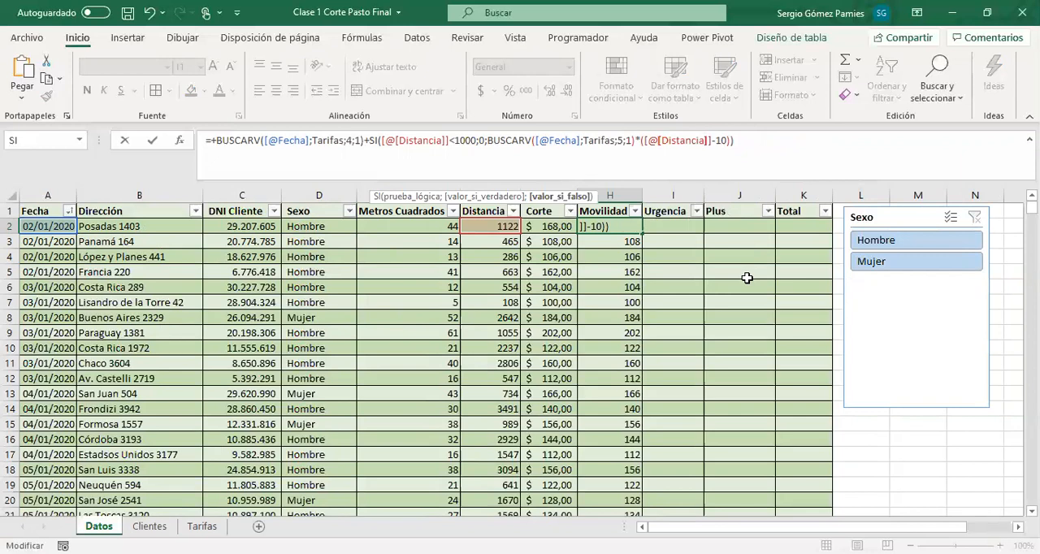
pyautogui.write('00')
pyautogui.press('Return')
# Format the whole Movilidad column in the accounting number format and select H2
pyautogui.moveTo(605, 226); pyautogui.dragTo(627, 413)
pyautogui.click(607, 195)
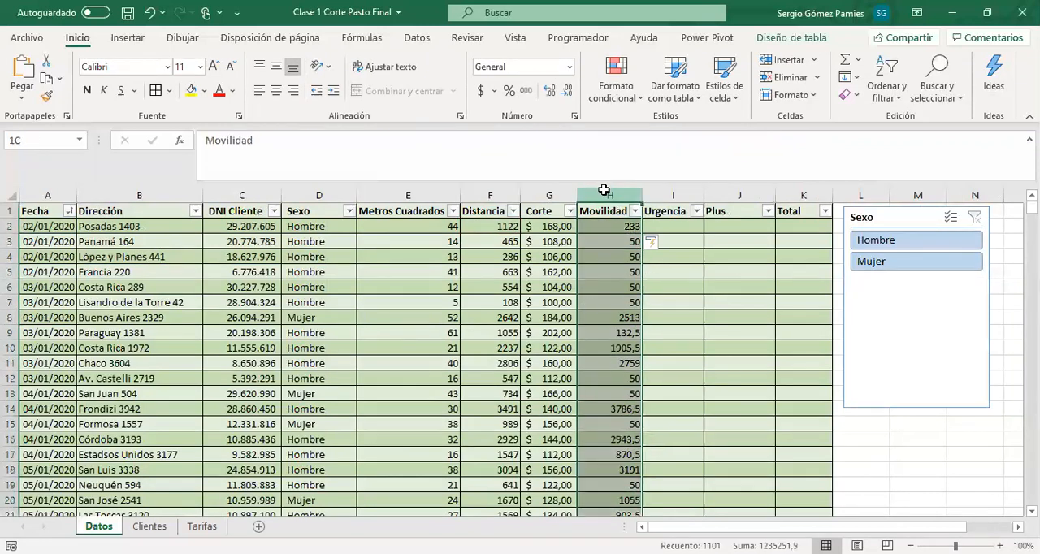
pyautogui.click(480, 90)
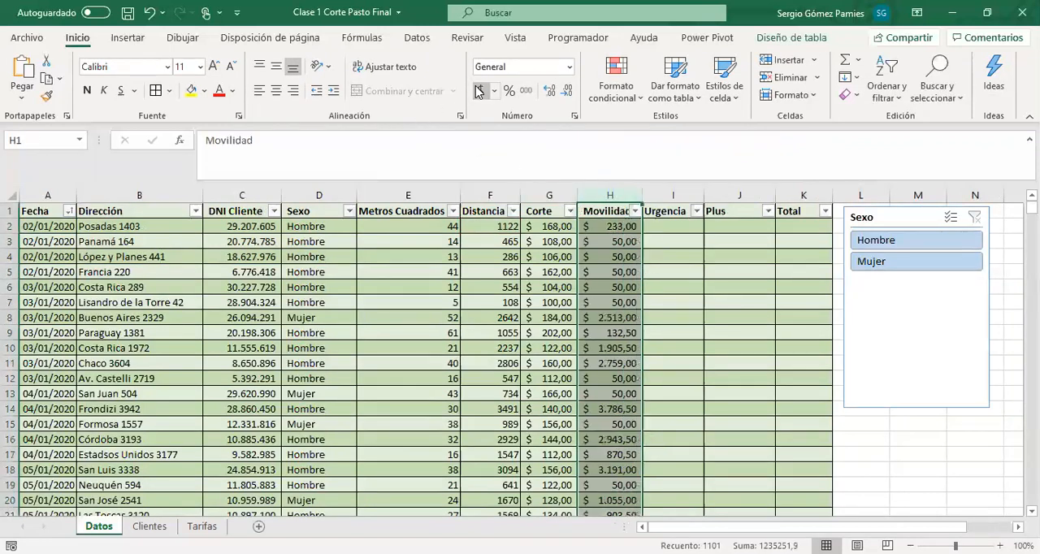
pyautogui.click(604, 227)
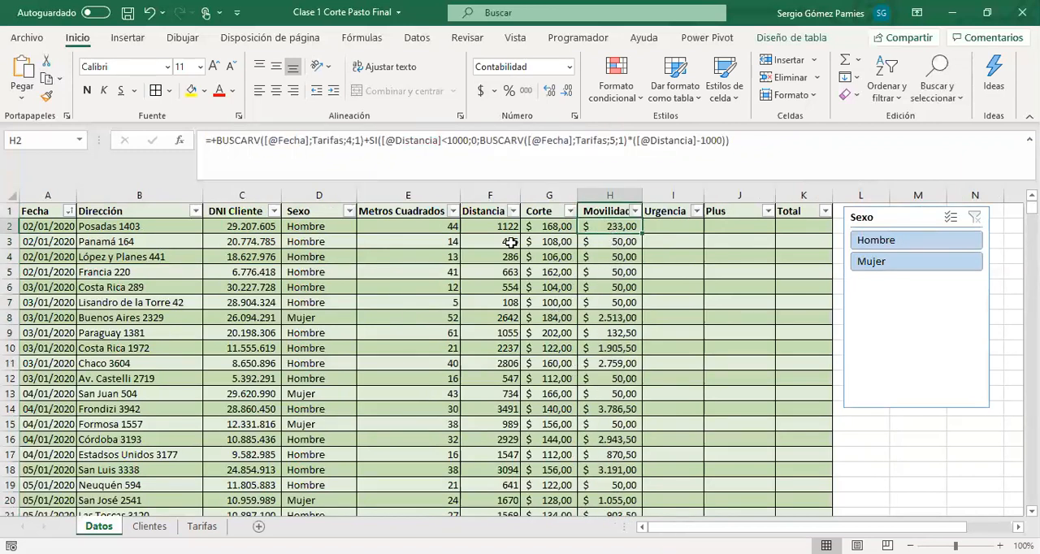
# Compare the Movilidad charges with the Distancia values for jobs below and above 1000 on the Datos sheet
pyautogui.moveTo(468, 242); pyautogui.dragTo(490, 302)
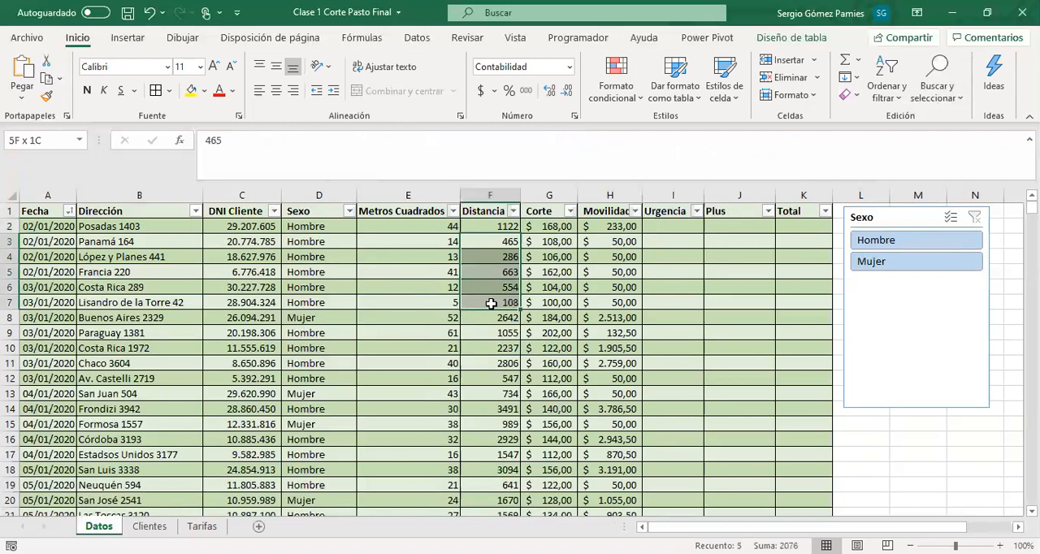
pyautogui.moveTo(498, 243); pyautogui.dragTo(504, 301)
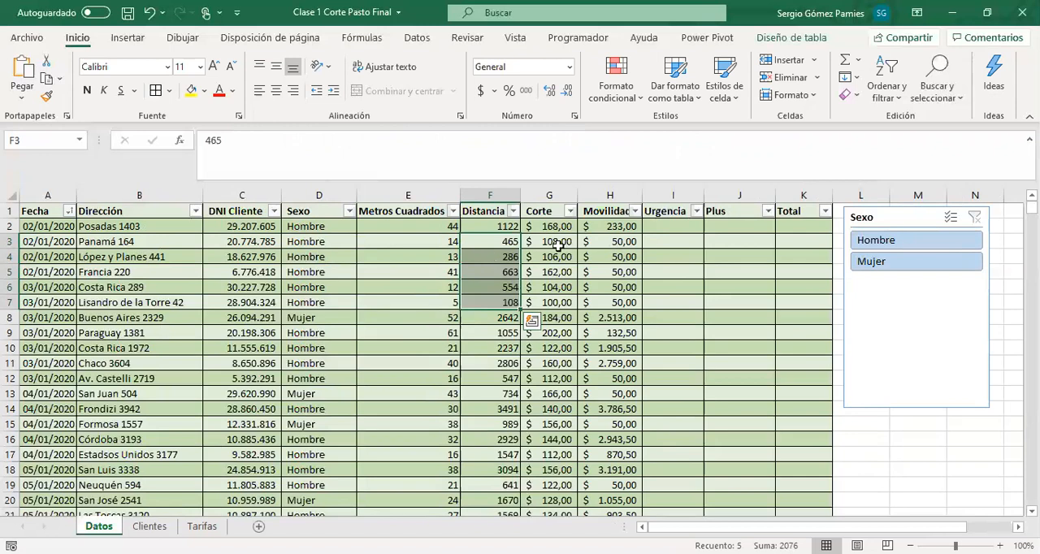
pyautogui.moveTo(608, 242); pyautogui.dragTo(610, 301)
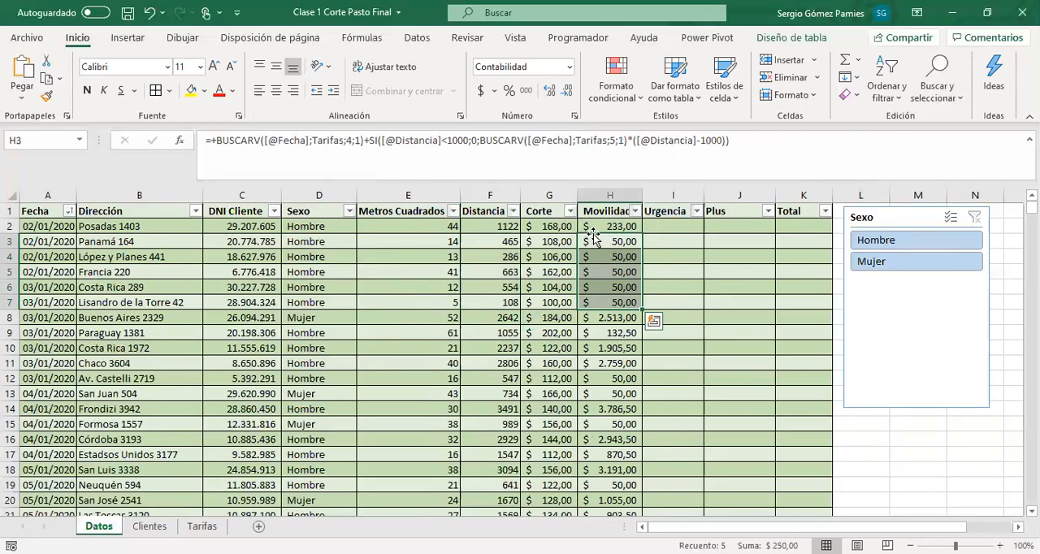
pyautogui.moveTo(601, 227); pyautogui.dragTo(609, 299)
pyautogui.scroll(-4, 609, 304)
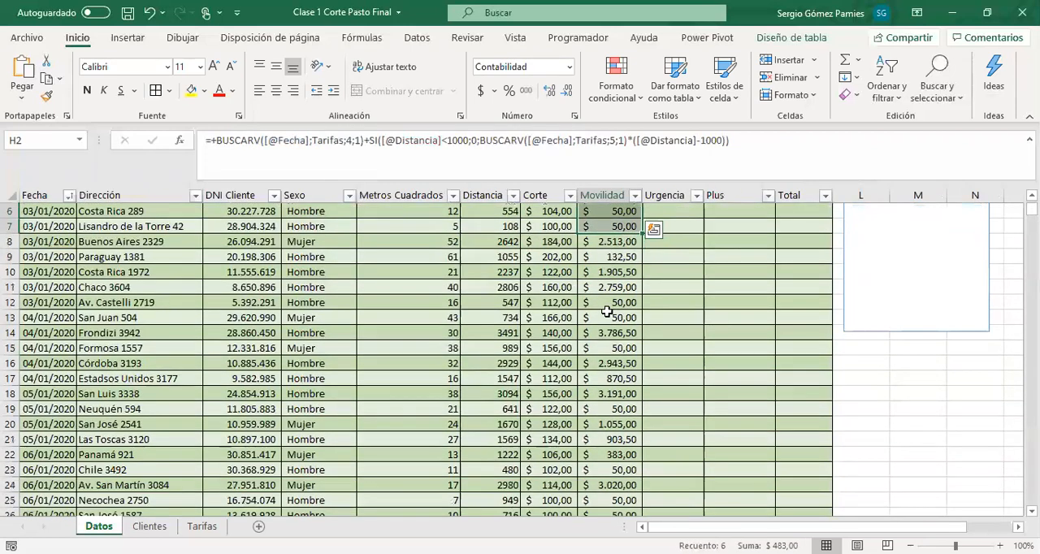
pyautogui.scroll(3, 611, 292)
pyautogui.click(614, 276)
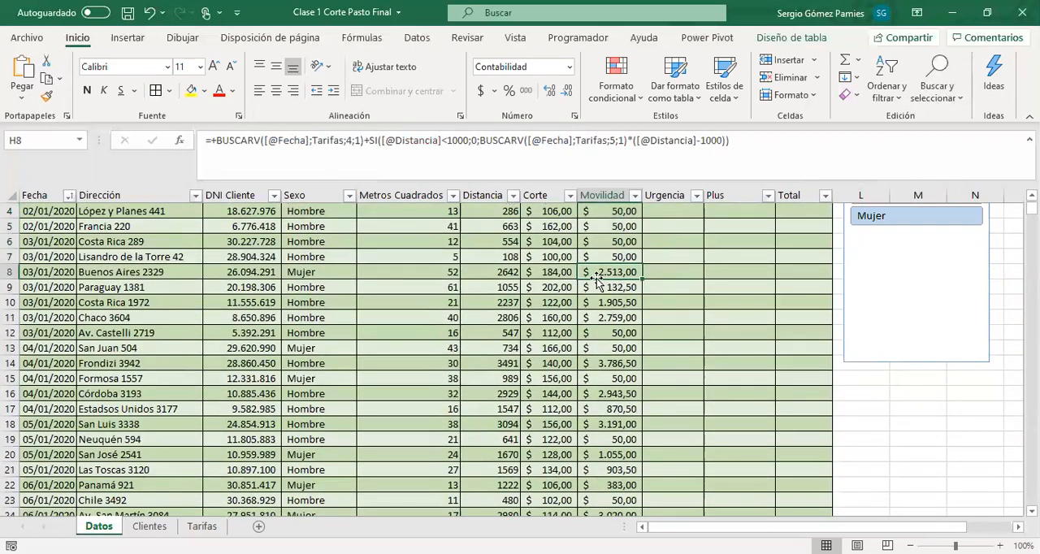
pyautogui.click(508, 271)
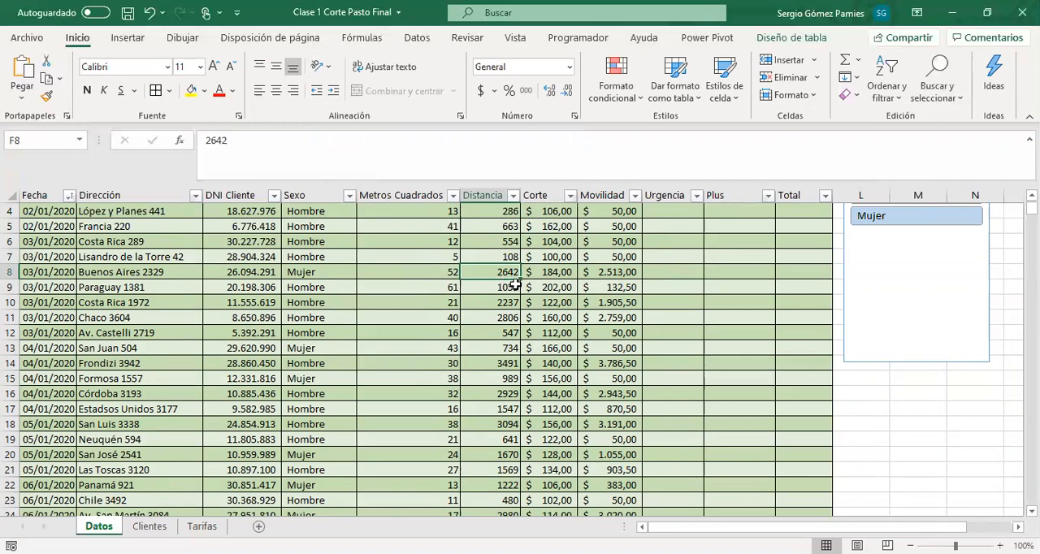
# Check row 8's Movilidad charge against the Valor metro rate on Tarifas and review the Corte and Movilidad formulas in row 2
pyautogui.click(202, 527)
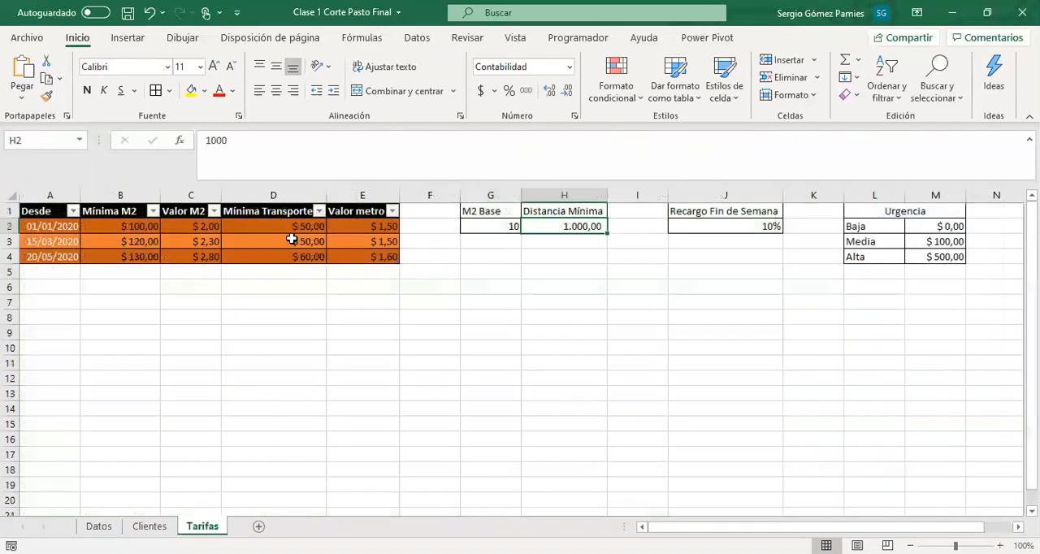
pyautogui.click(373, 224)
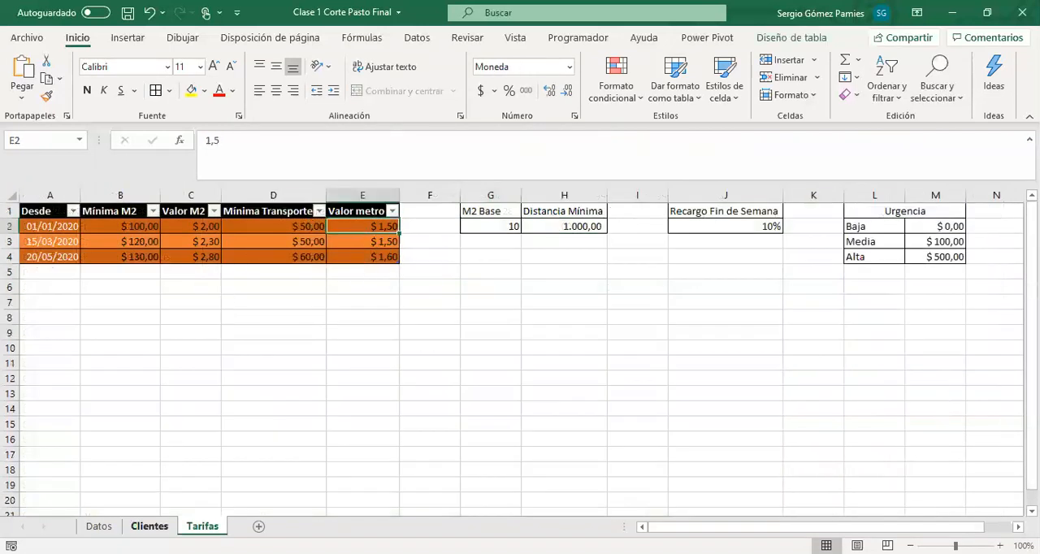
pyautogui.click(99, 526)
pyautogui.click(608, 274)
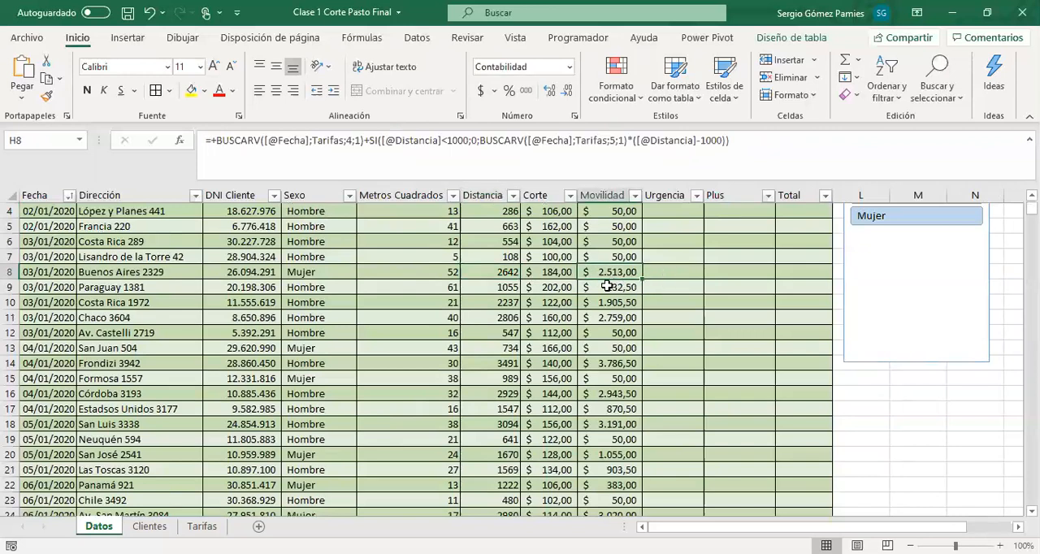
pyautogui.scroll(1, 606, 289)
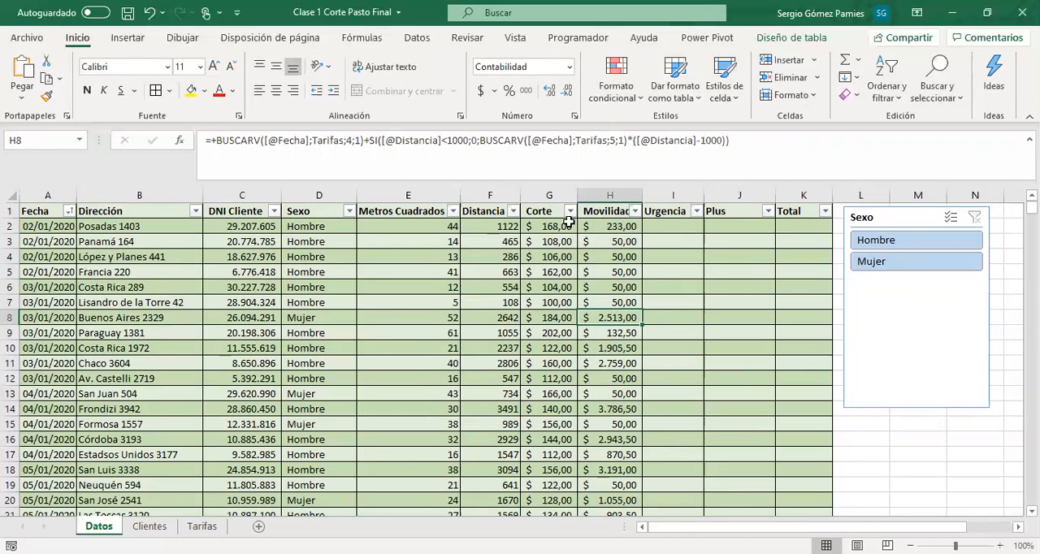
pyautogui.click(553, 227)
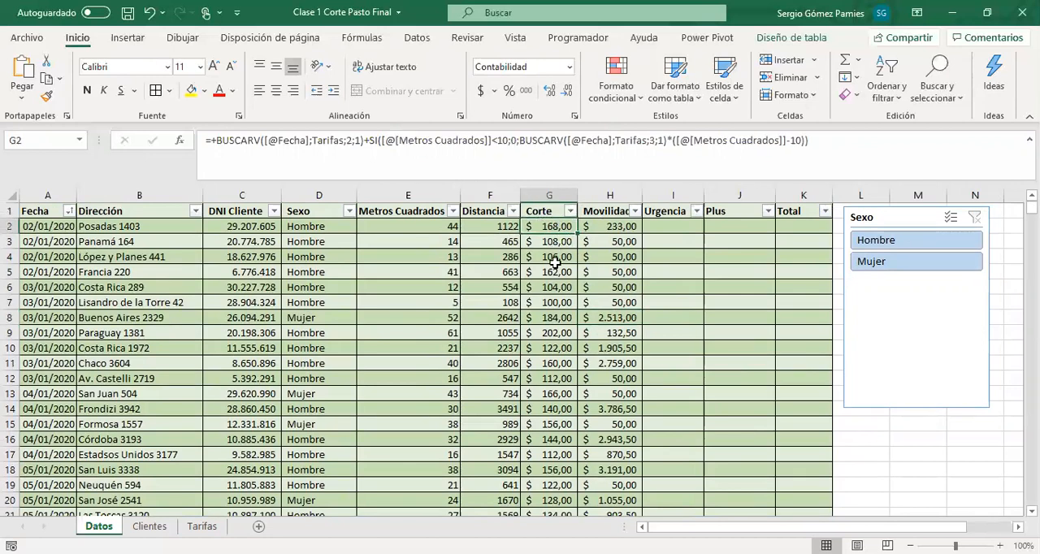
pyautogui.click(589, 226)
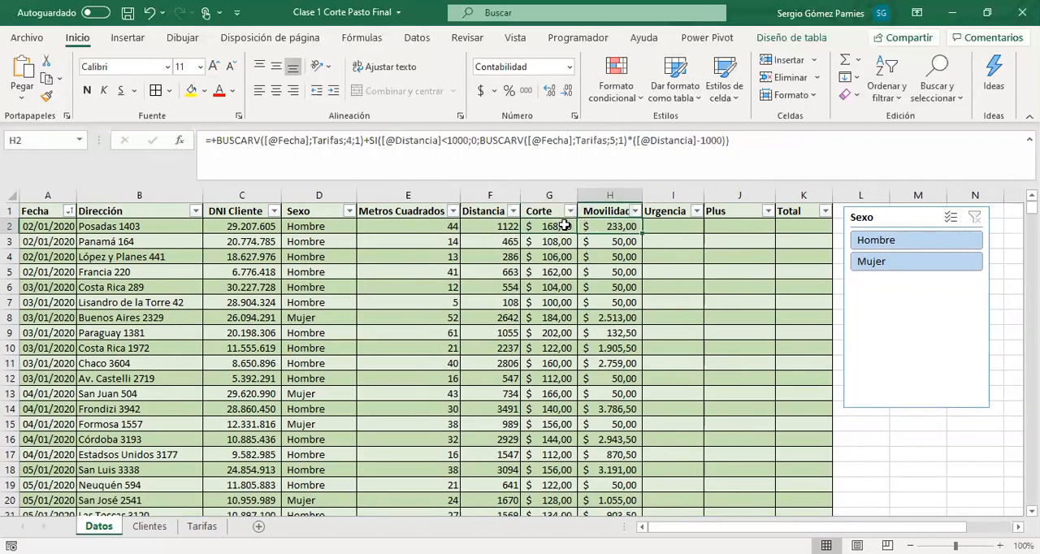
# Examine the Baja, Media and Alta urgency rates on Tarifas and compare their layout with the date-based rates table
pyautogui.click(686, 226)
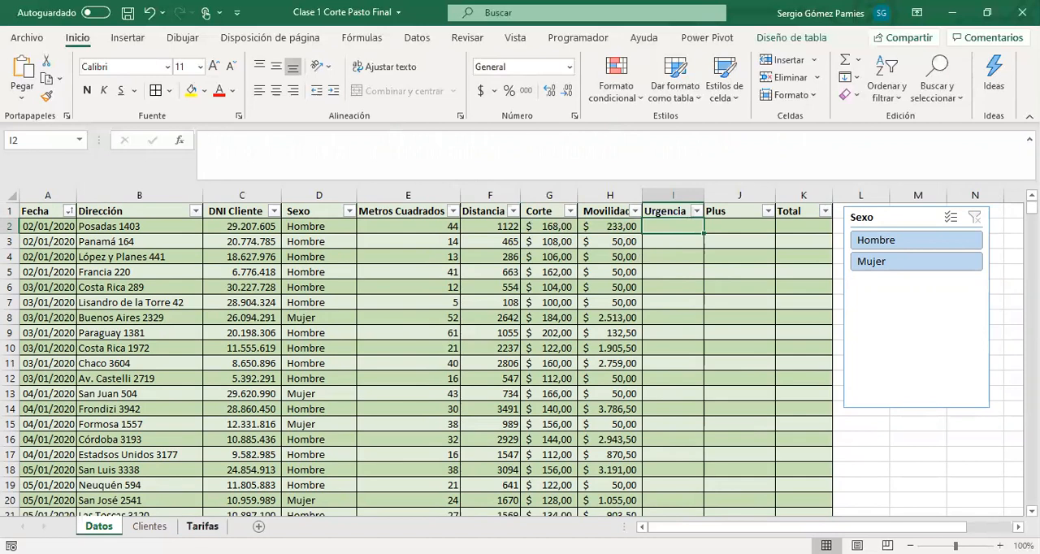
pyautogui.click(208, 527)
pyautogui.moveTo(861, 227); pyautogui.dragTo(930, 255)
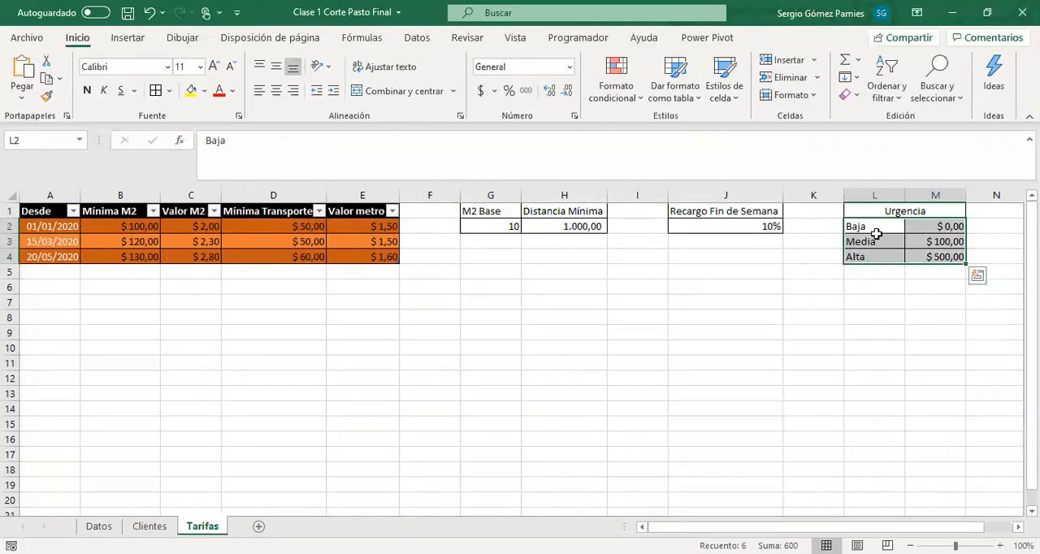
pyautogui.moveTo(65, 213); pyautogui.dragTo(378, 256)
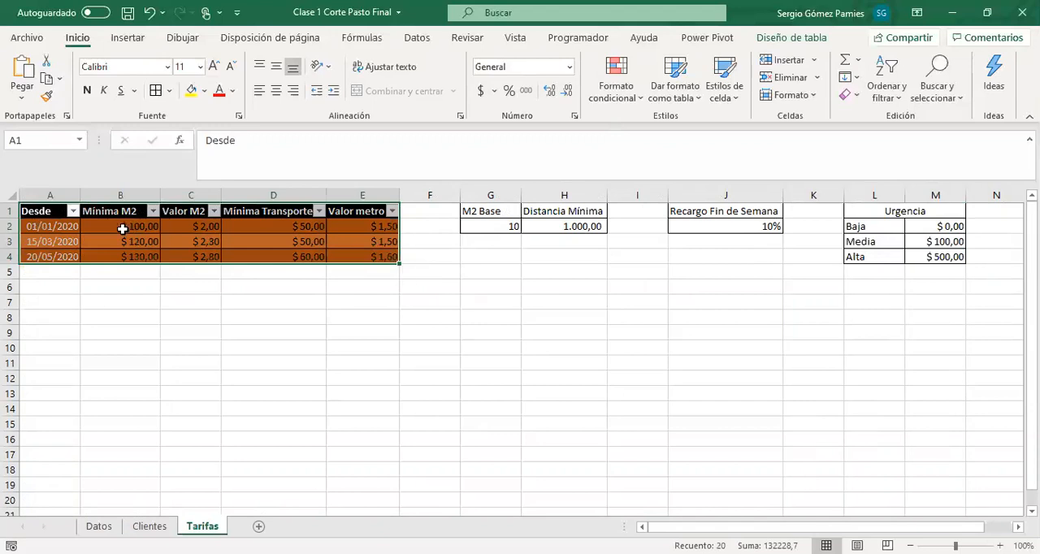
pyautogui.moveTo(882, 227); pyautogui.dragTo(894, 260)
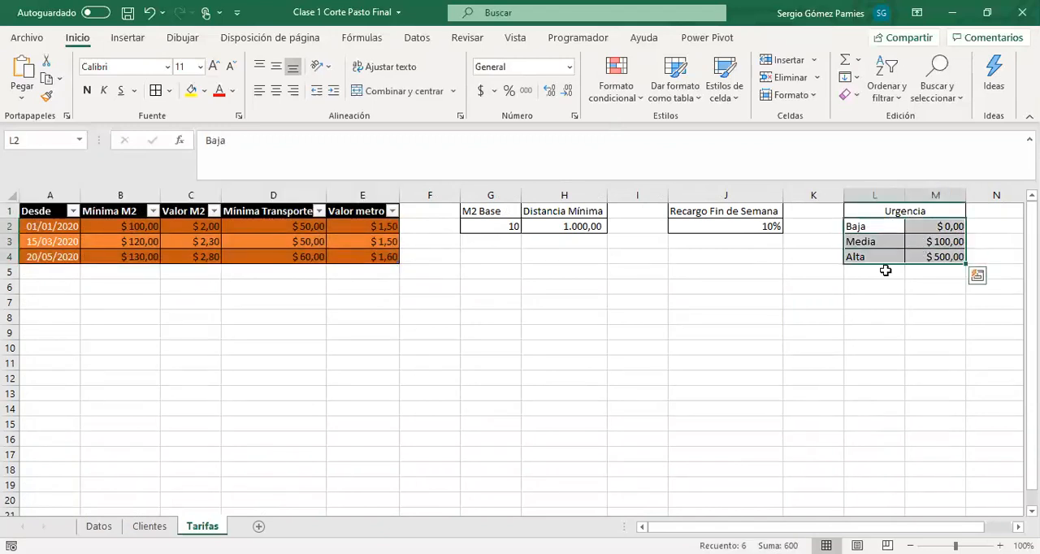
pyautogui.moveTo(861, 227); pyautogui.dragTo(867, 258)
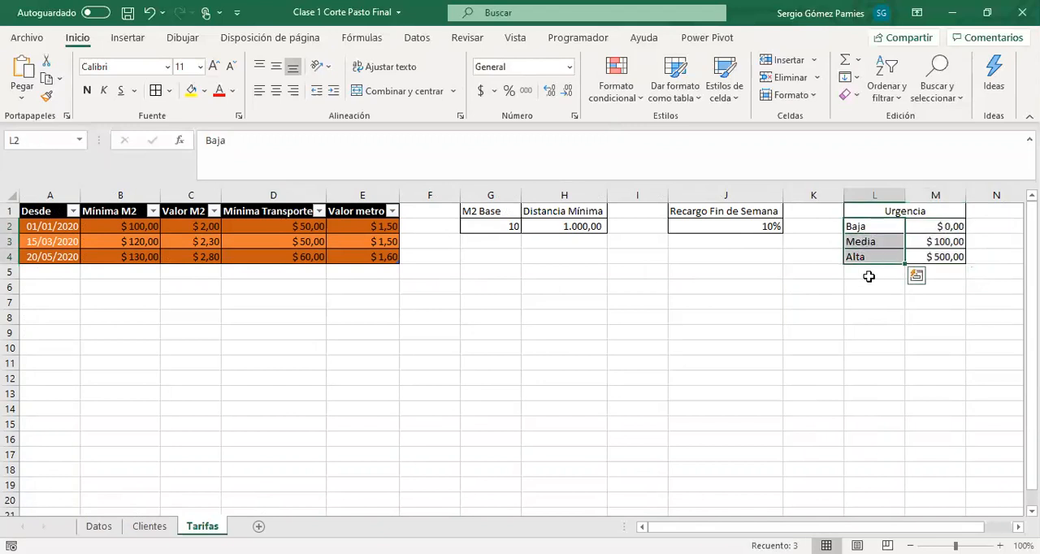
pyautogui.click(869, 278)
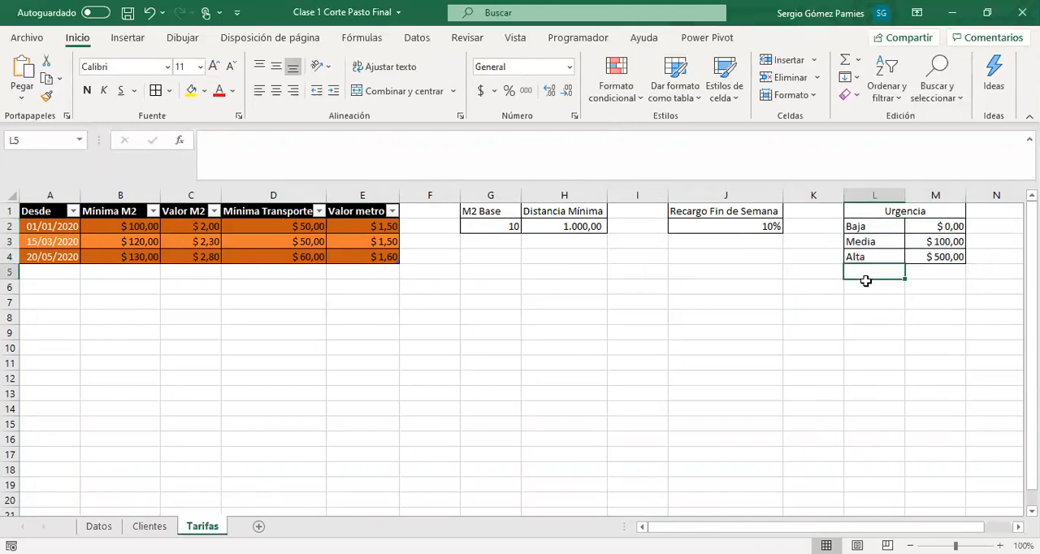
pyautogui.click(68, 274)
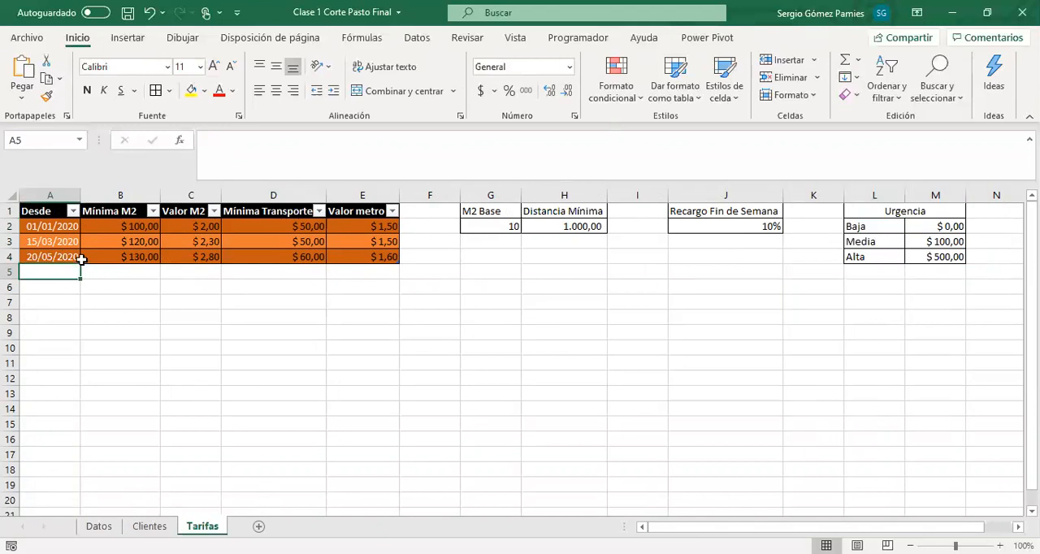
pyautogui.moveTo(52, 274); pyautogui.dragTo(353, 274)
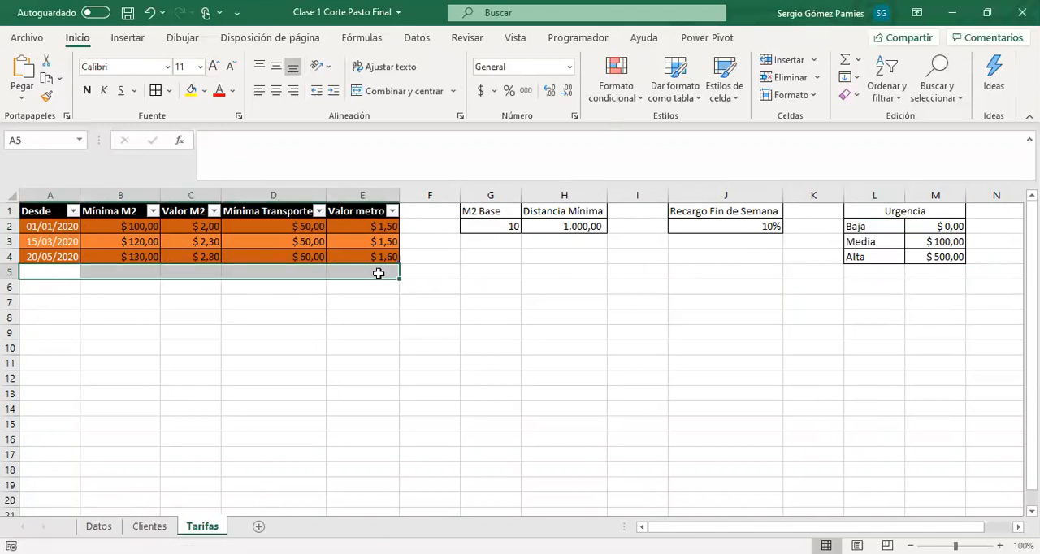
pyautogui.moveTo(869, 225); pyautogui.dragTo(947, 255)
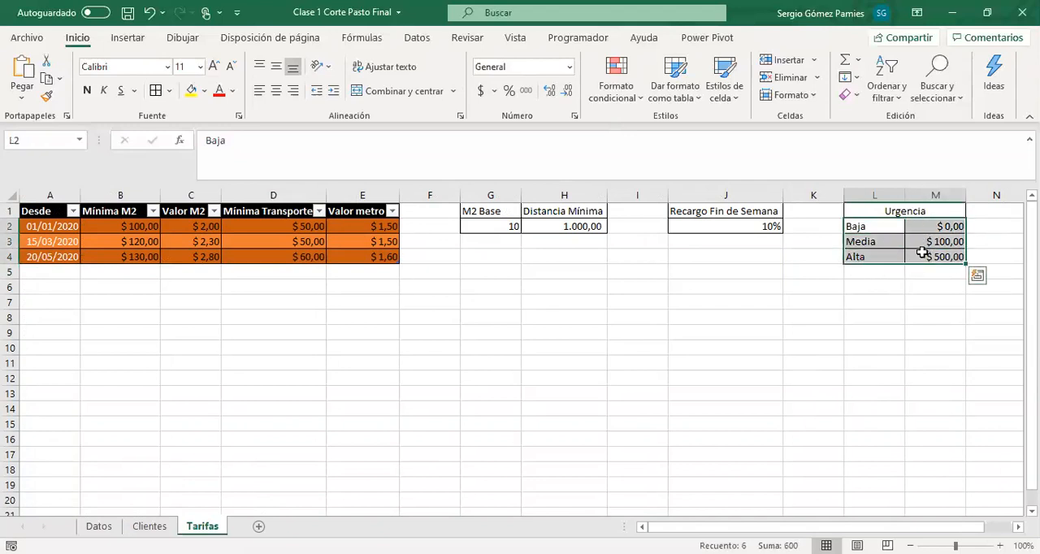
# Name the urgency rates range L2:M4 on Tarifas TARIFURGENCIA and select it by that name to verify it
pyautogui.moveTo(883, 224); pyautogui.dragTo(928, 256)
pyautogui.click(30, 139)
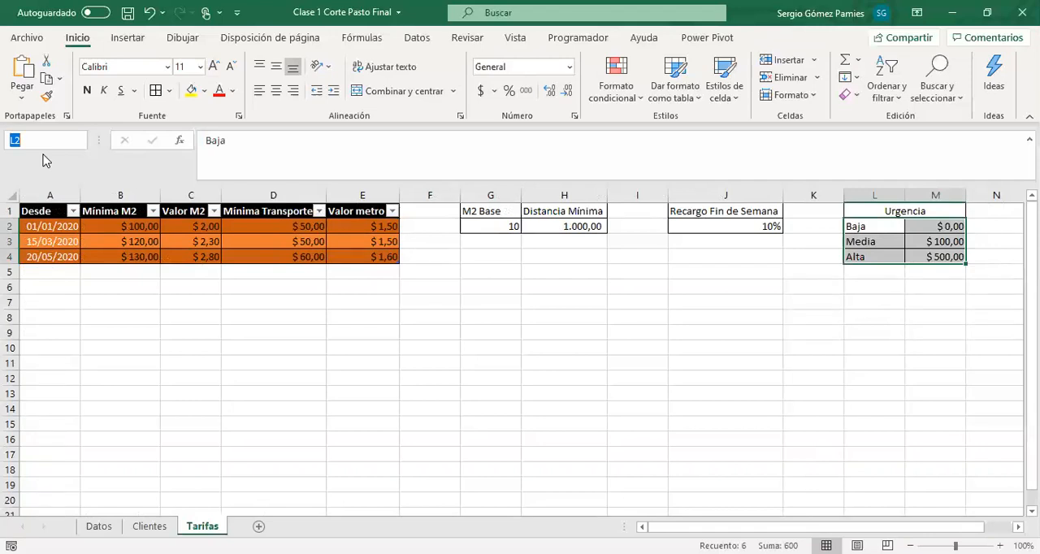
pyautogui.write('TAR')
pyautogui.write('IFURGENCIA')
pyautogui.press('Return')
pyautogui.click(515, 333)
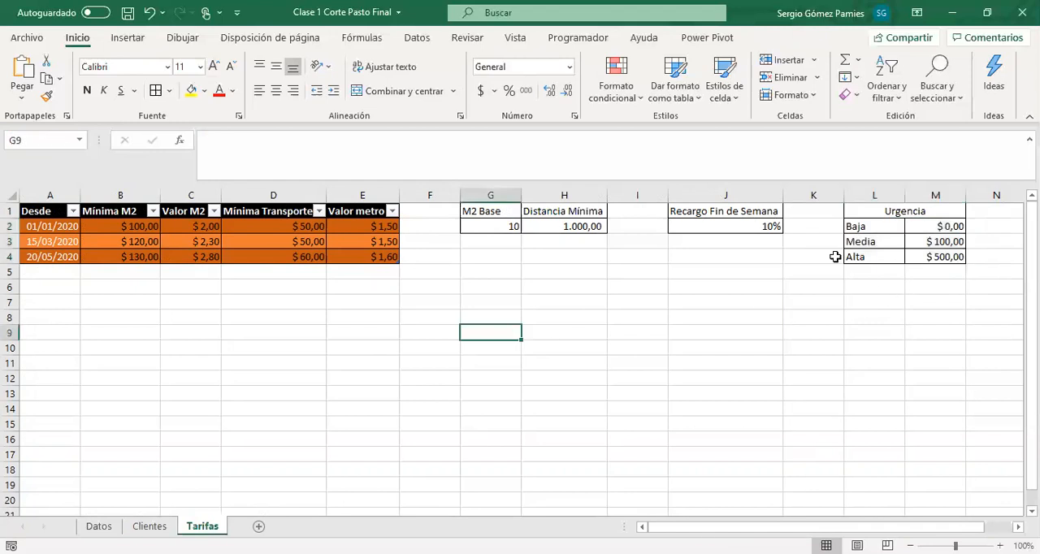
pyautogui.click(78, 141)
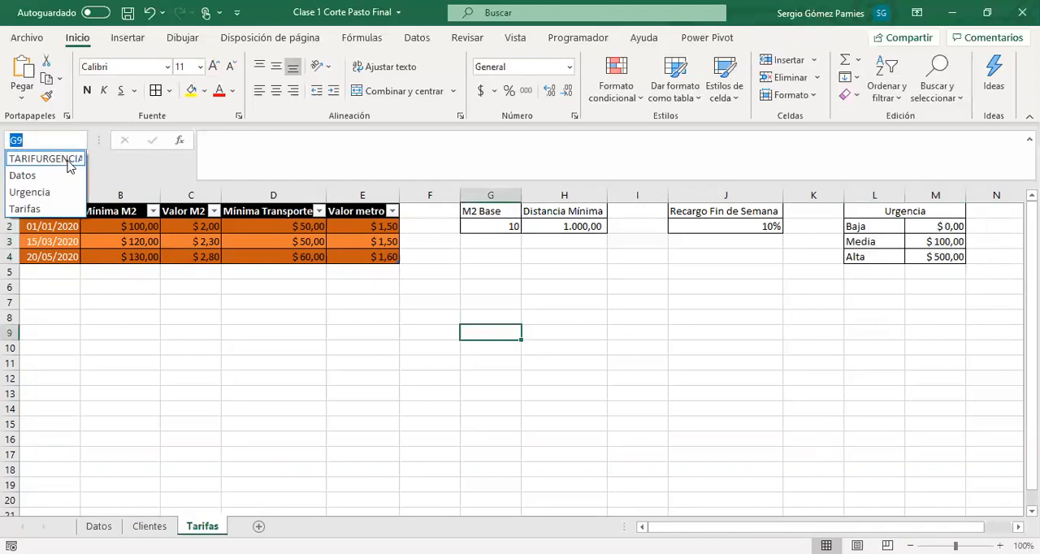
pyautogui.click(48, 160)
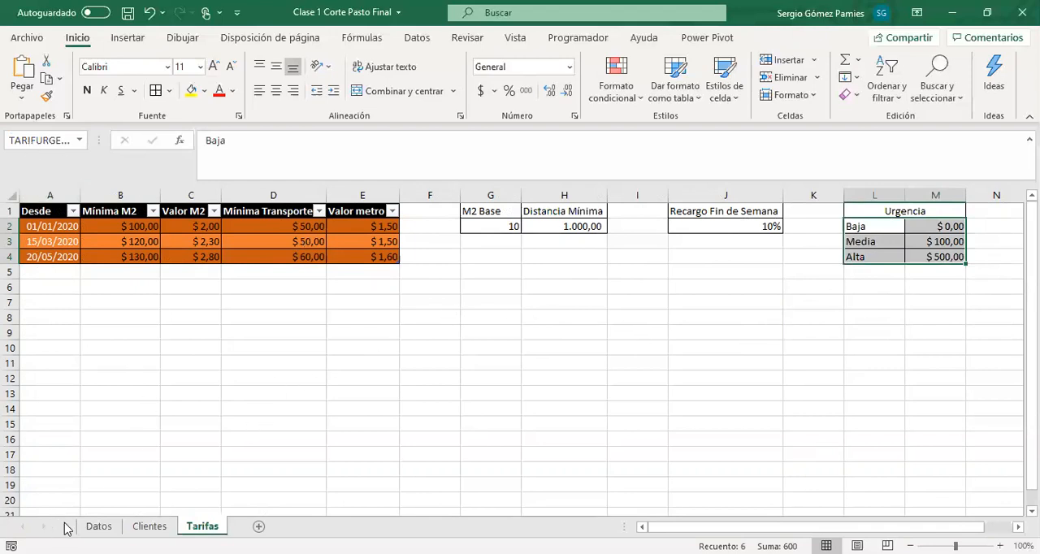
# Start a BUSCARV formula in cell I2 of the Urgencia column on Datos with DNI Cliente as the lookup value
pyautogui.click(98, 526)
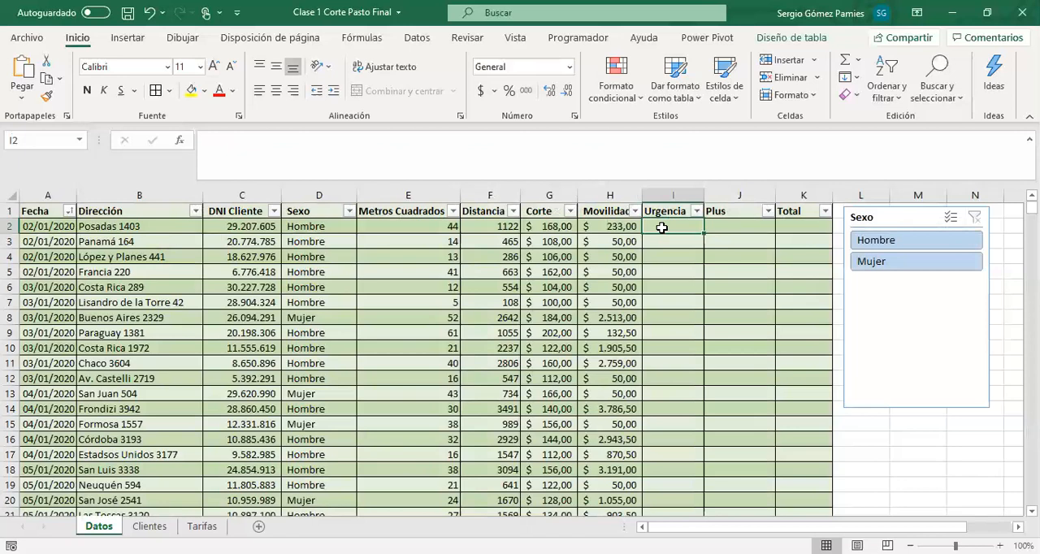
pyautogui.write('+')
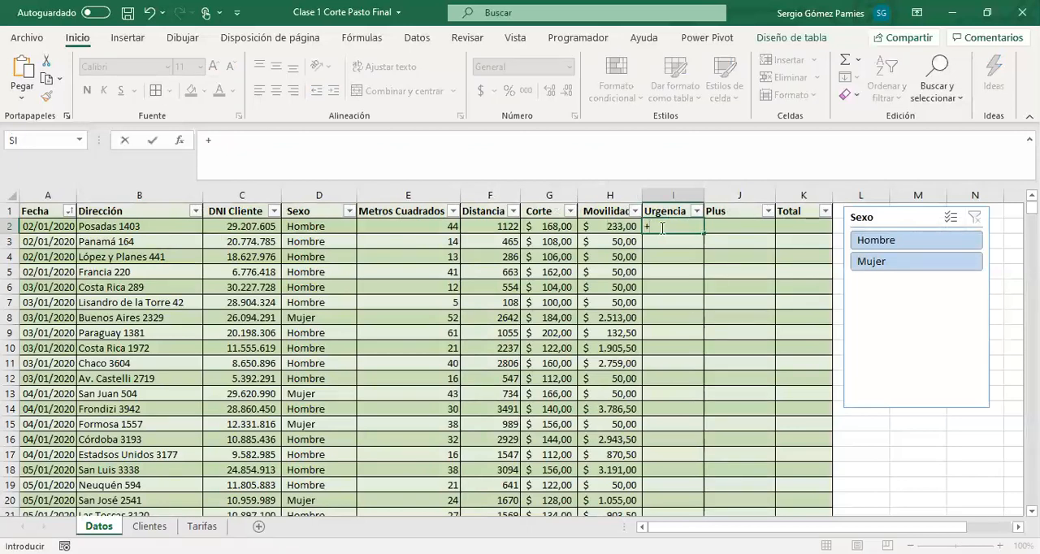
pyautogui.write('BUSCAR')
pyautogui.press('Down')
pyautogui.press('Down')
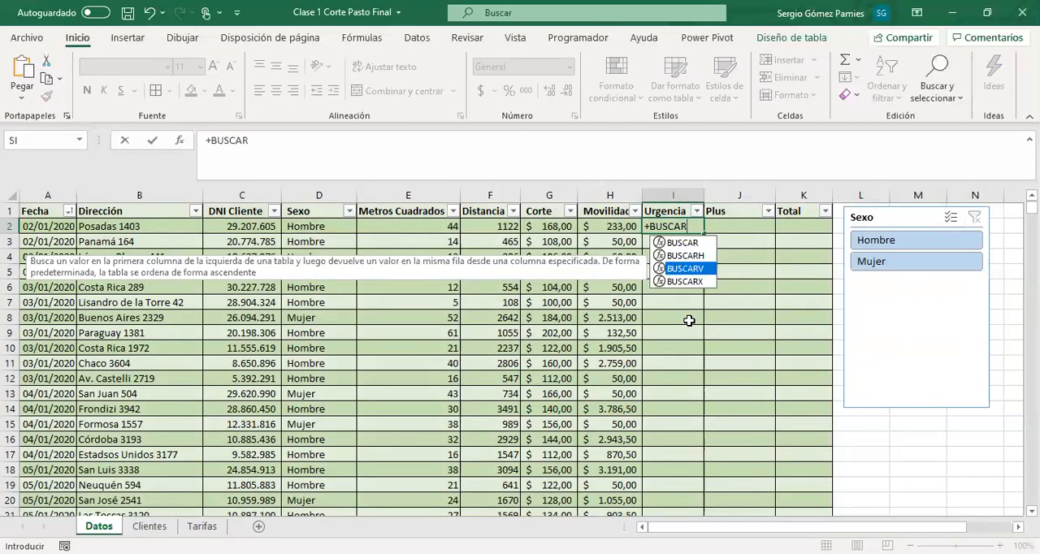
pyautogui.press('Tab')
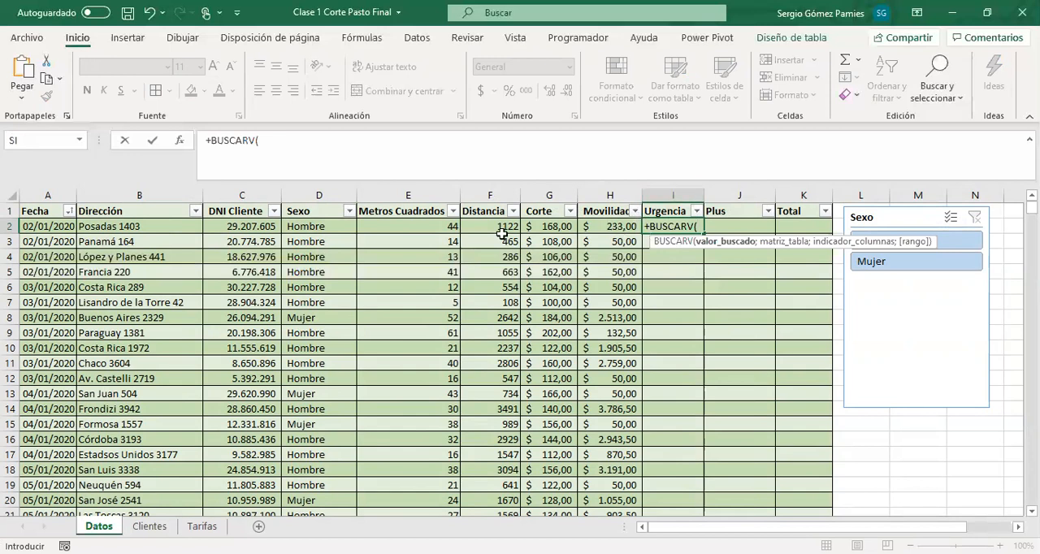
pyautogui.click(242, 226)
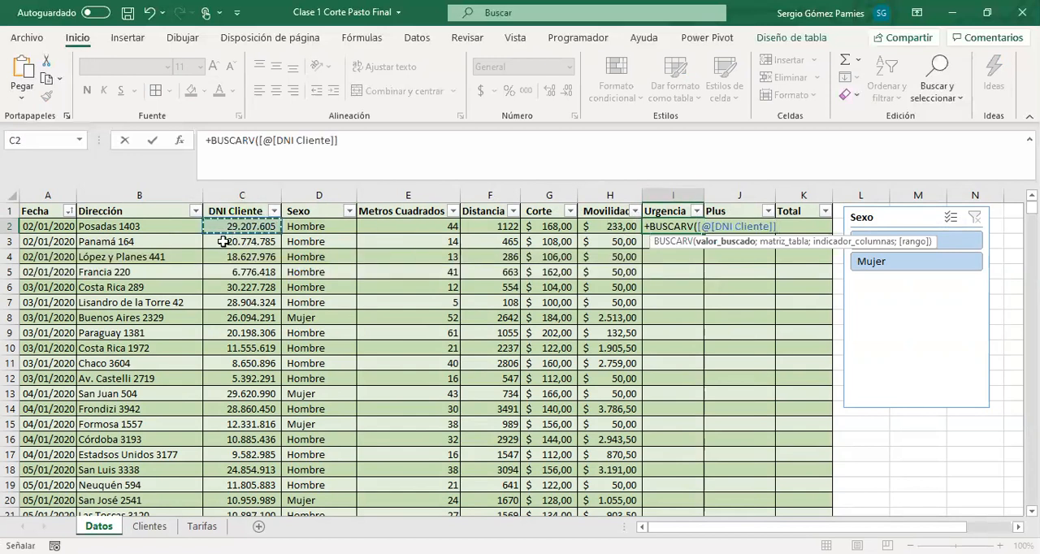
pyautogui.write(';')
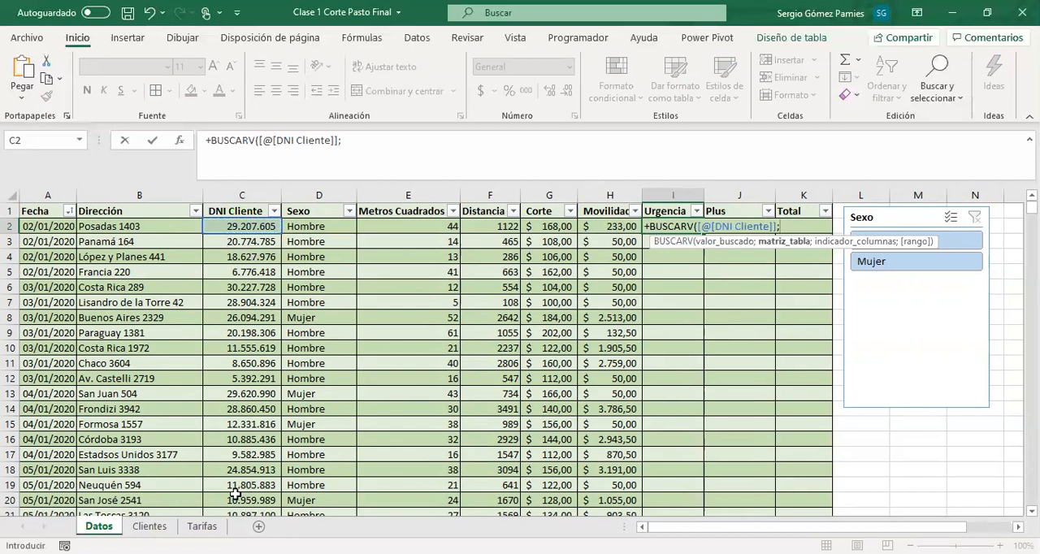
# Use the Urgencia table from the Clientes sheet as the BUSCARV's table argument
pyautogui.click(150, 525)
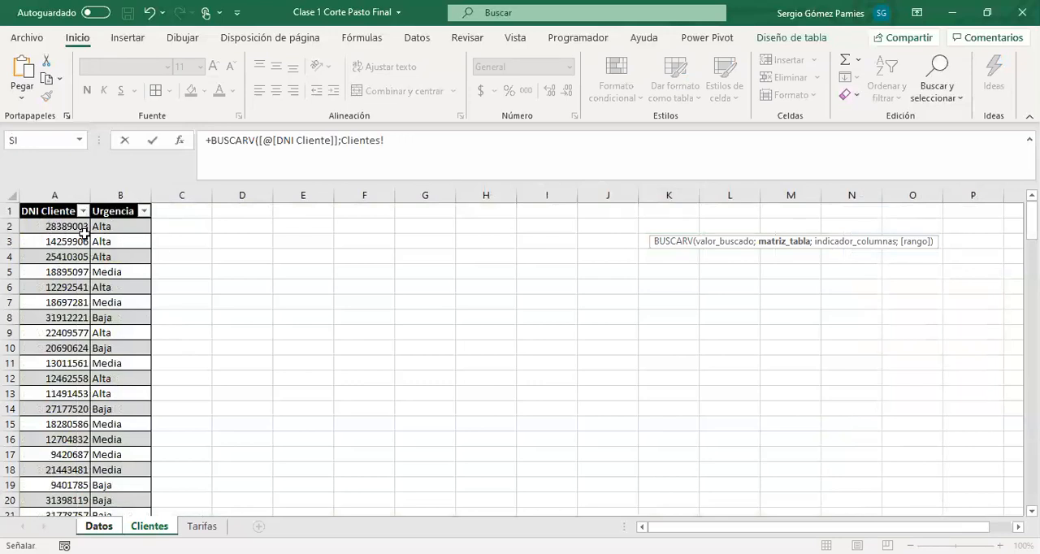
pyautogui.moveTo(396, 144); pyautogui.dragTo(344, 143)
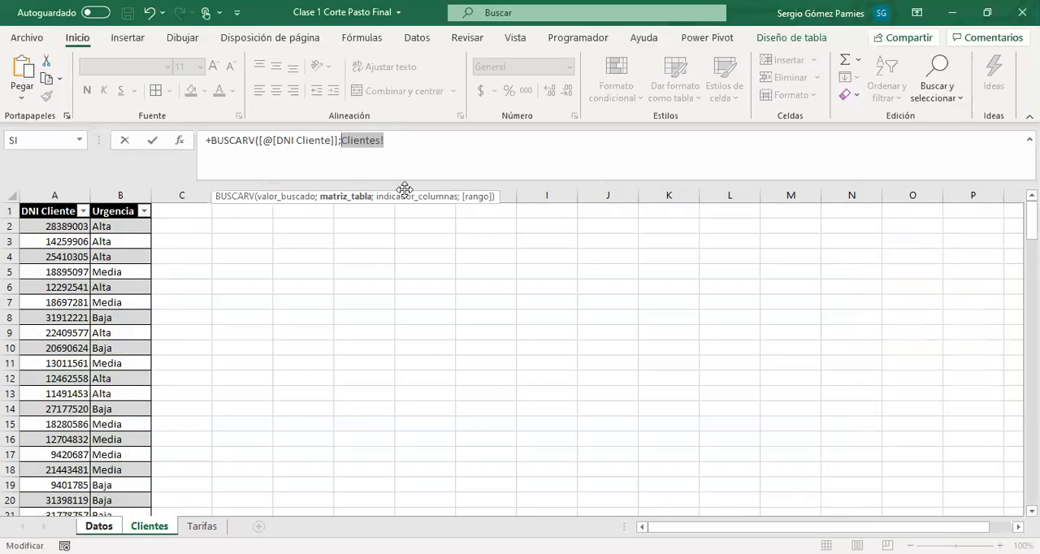
pyautogui.write('URG')
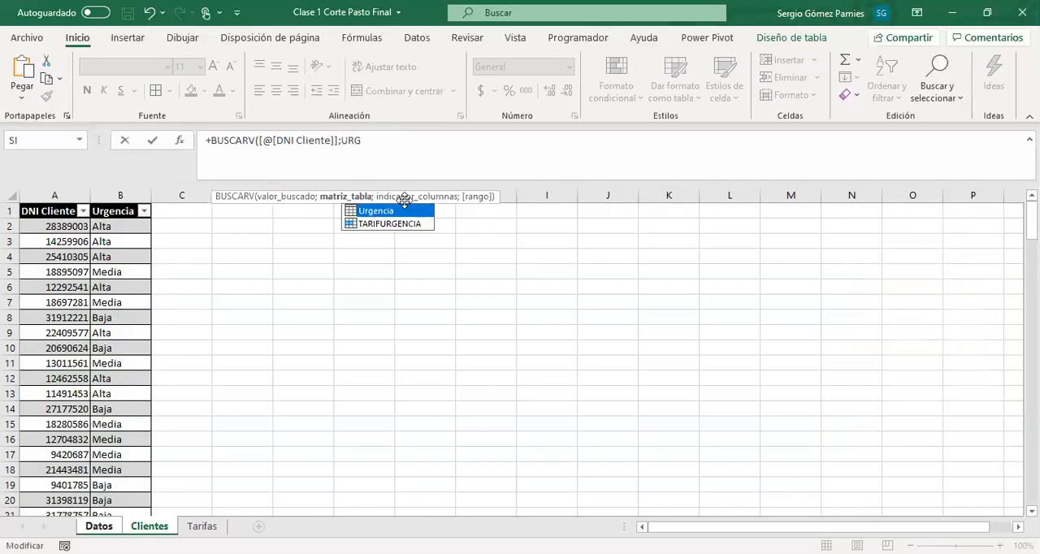
pyautogui.doubleClick(381, 213)
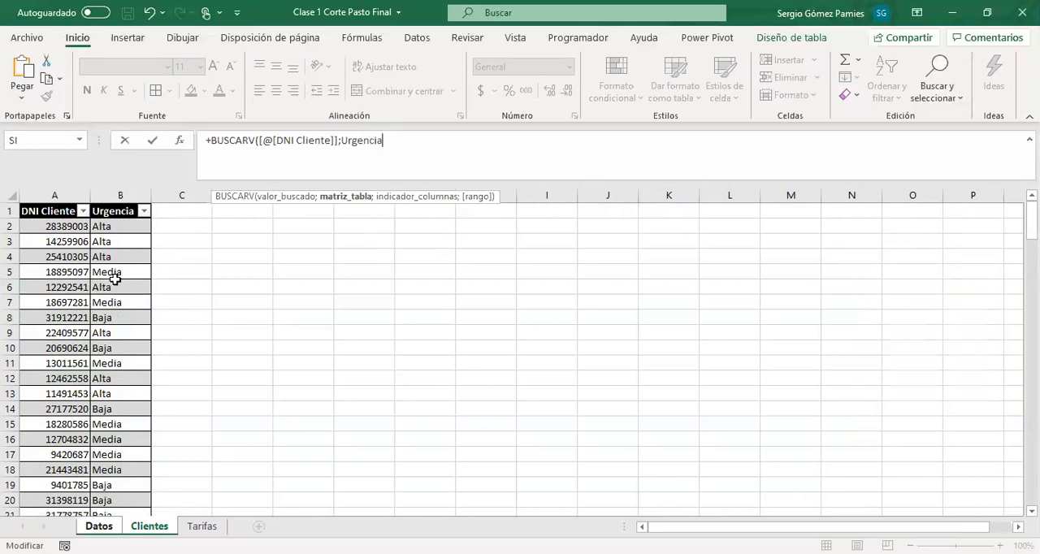
# Complete the BUSCARV in I2 with column index 2 and exact match 0, and enter the formula
pyautogui.write(';')
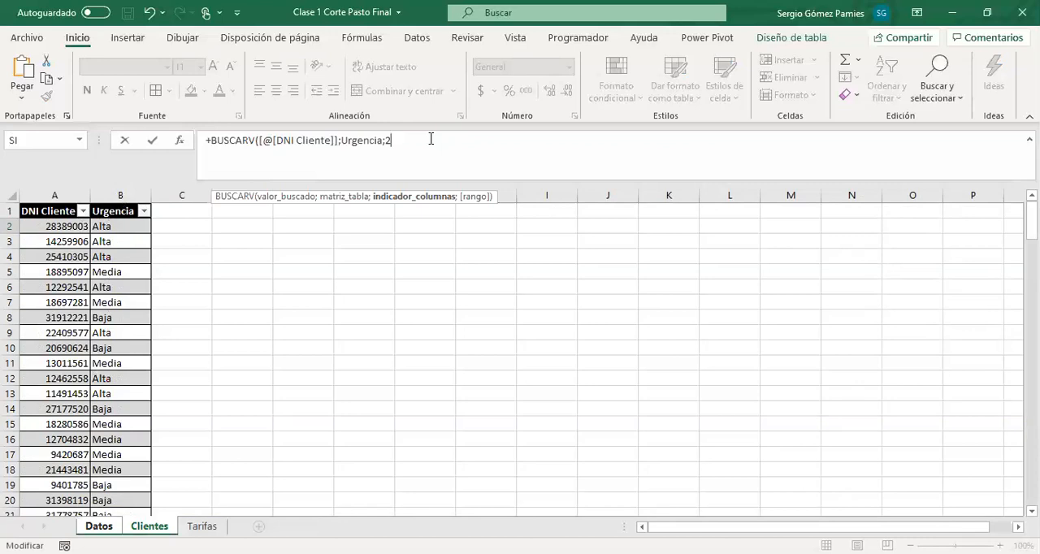
pyautogui.write('2;')
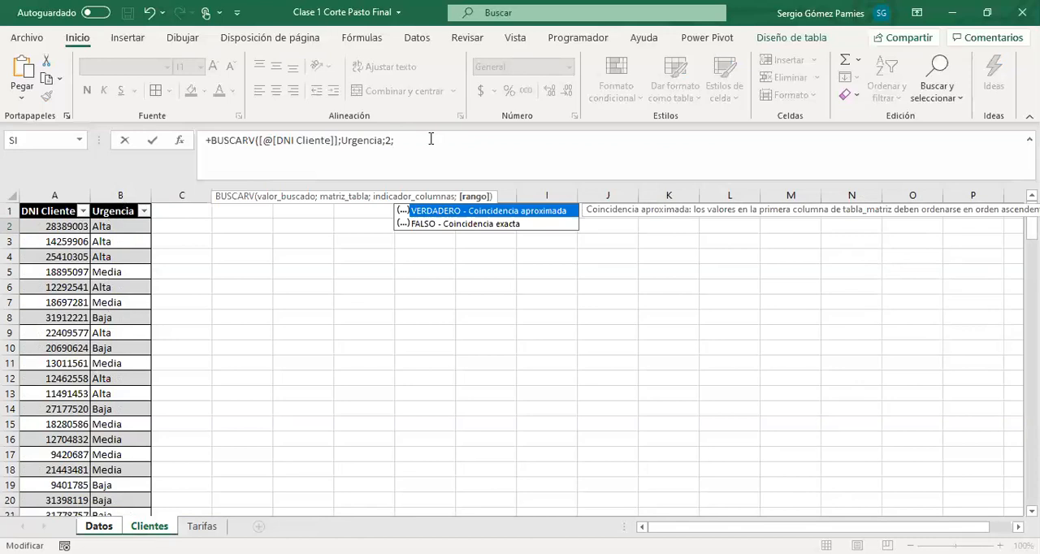
pyautogui.write('0)')
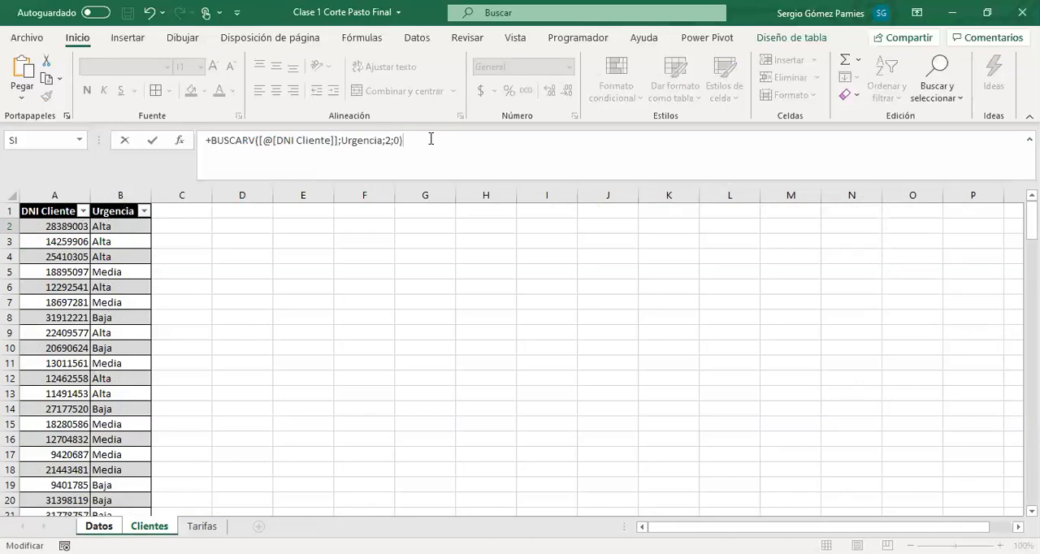
pyautogui.press('Return')
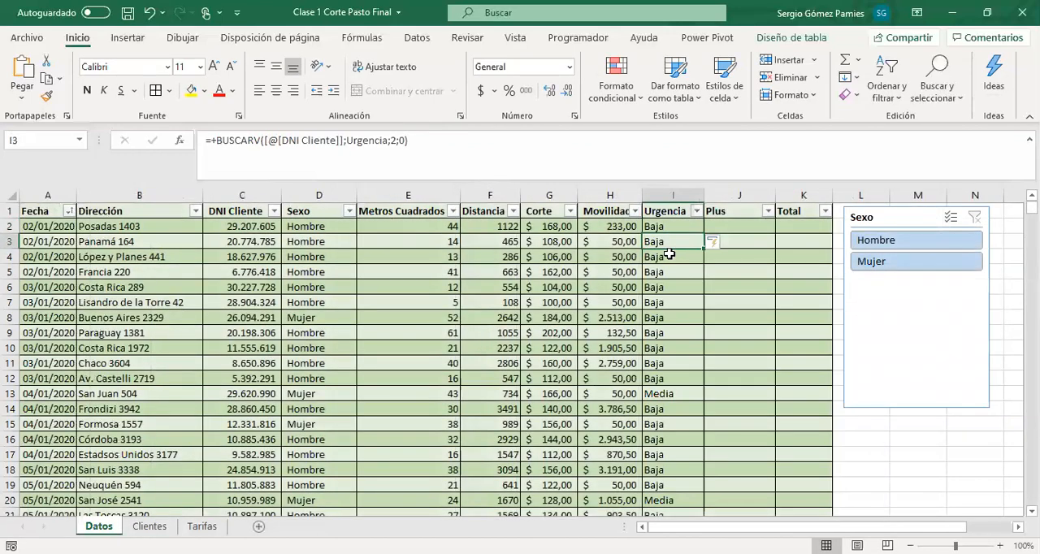
# Check the urgency level looked up from DNI Cliente on Datos against the urgency levels and rates in L2:M4 on Tarifas
pyautogui.click(675, 225)
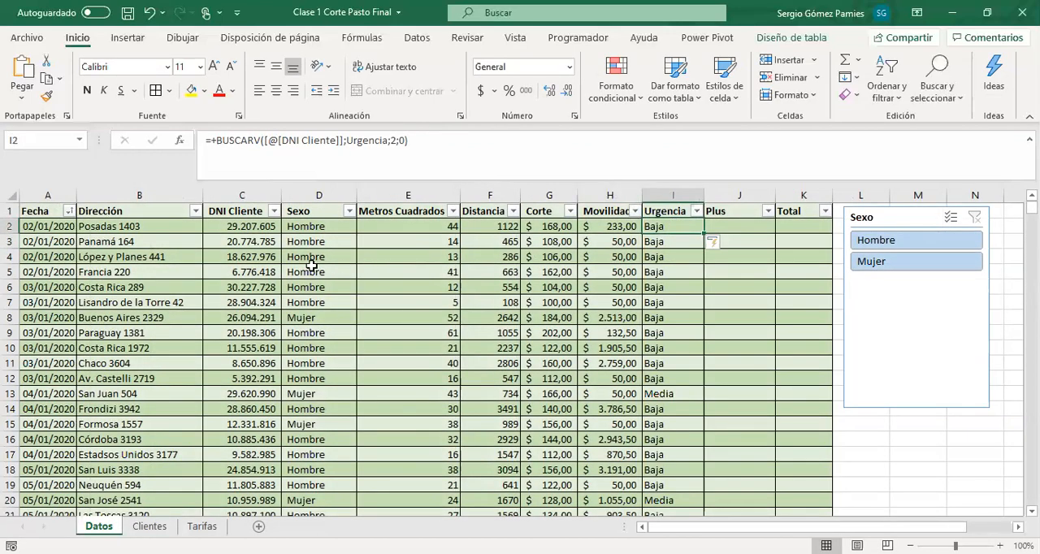
pyautogui.click(231, 229)
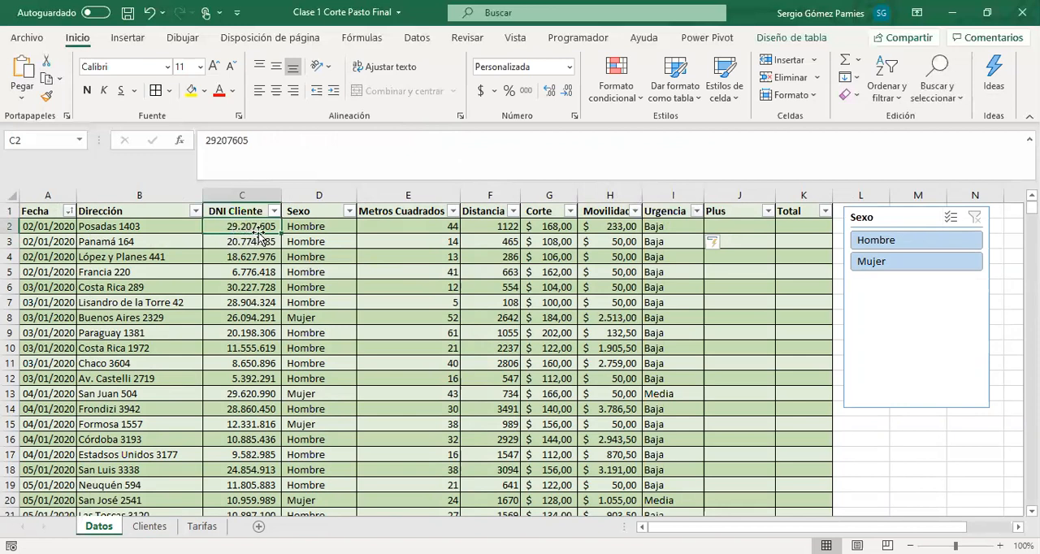
pyautogui.click(655, 230)
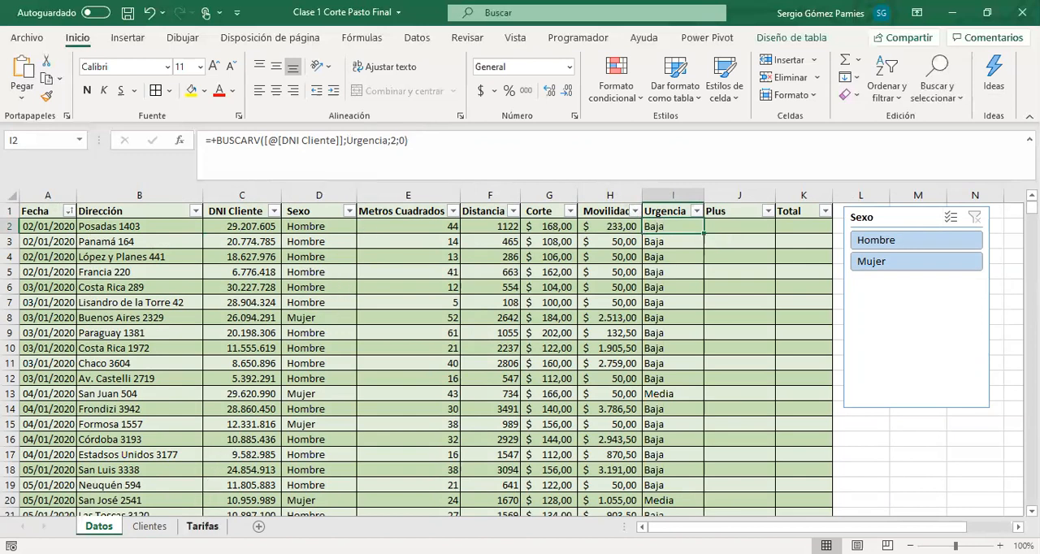
pyautogui.click(202, 527)
pyautogui.click(861, 228)
pyautogui.moveTo(862, 238); pyautogui.dragTo(864, 264)
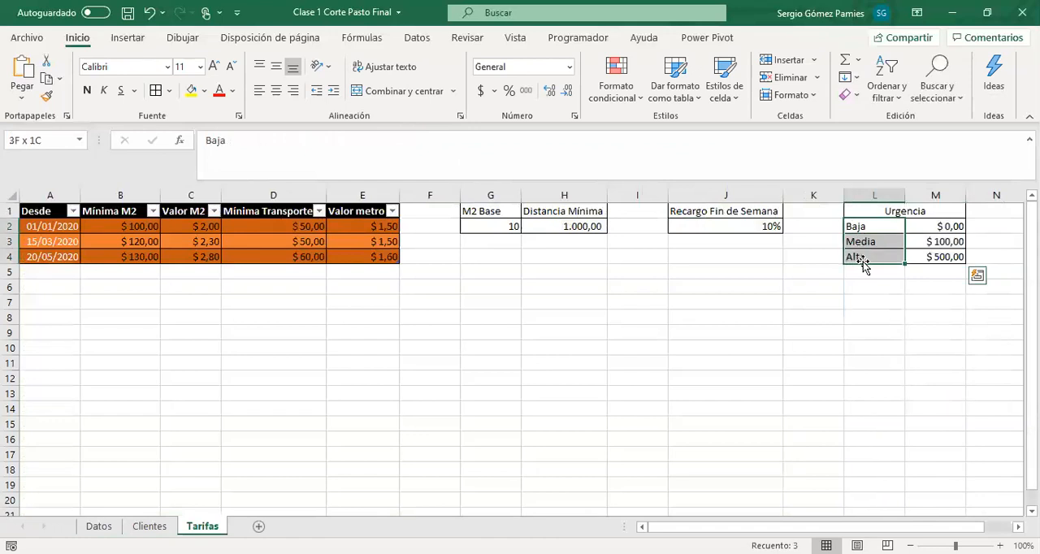
pyautogui.moveTo(922, 227); pyautogui.dragTo(926, 257)
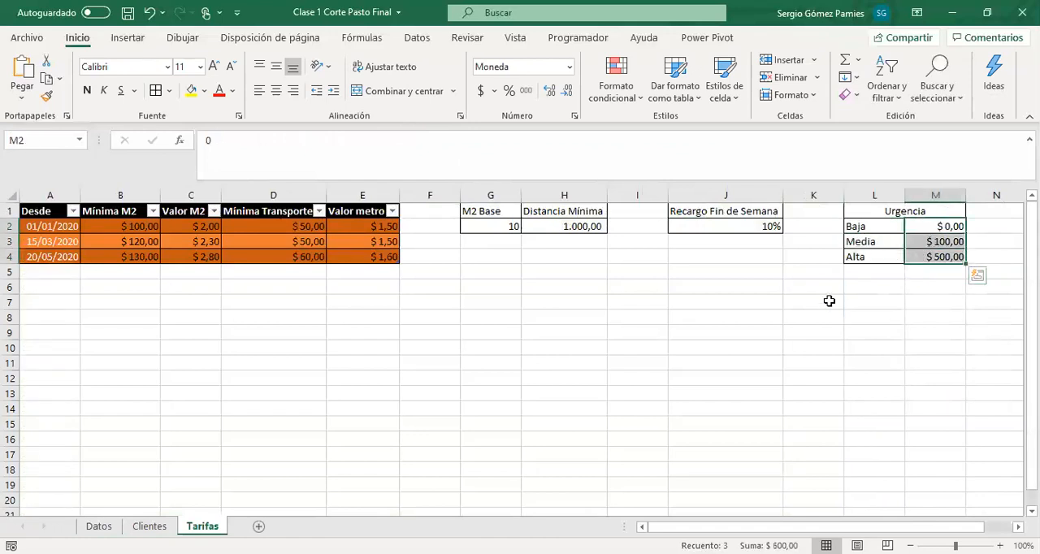
pyautogui.click(99, 527)
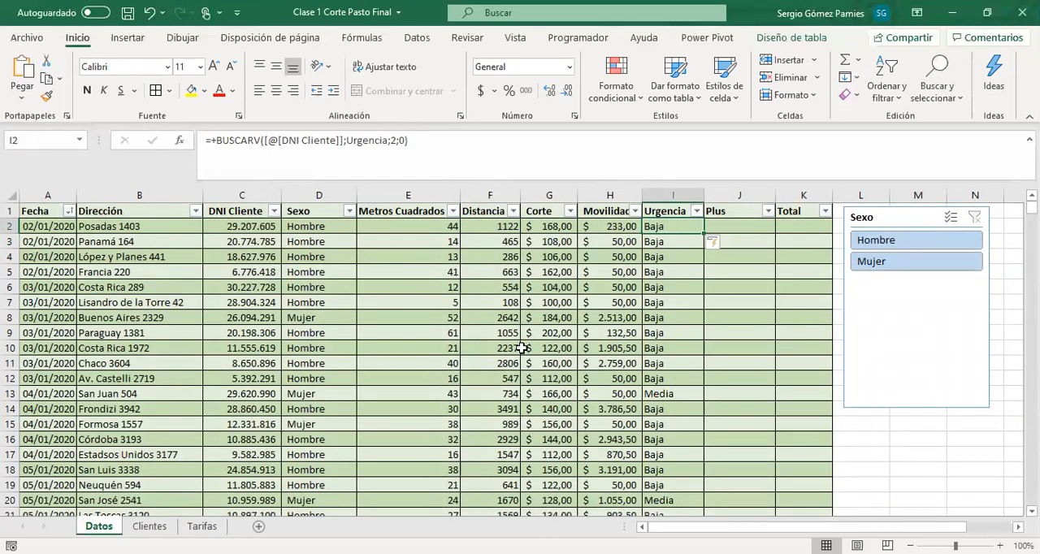
# Nest the existing BUSCARV in I2 inside an outer BUSCARV as its lookup value, removing the leading plus sign
pyautogui.moveTo(450, 144); pyautogui.dragTo(215, 144)
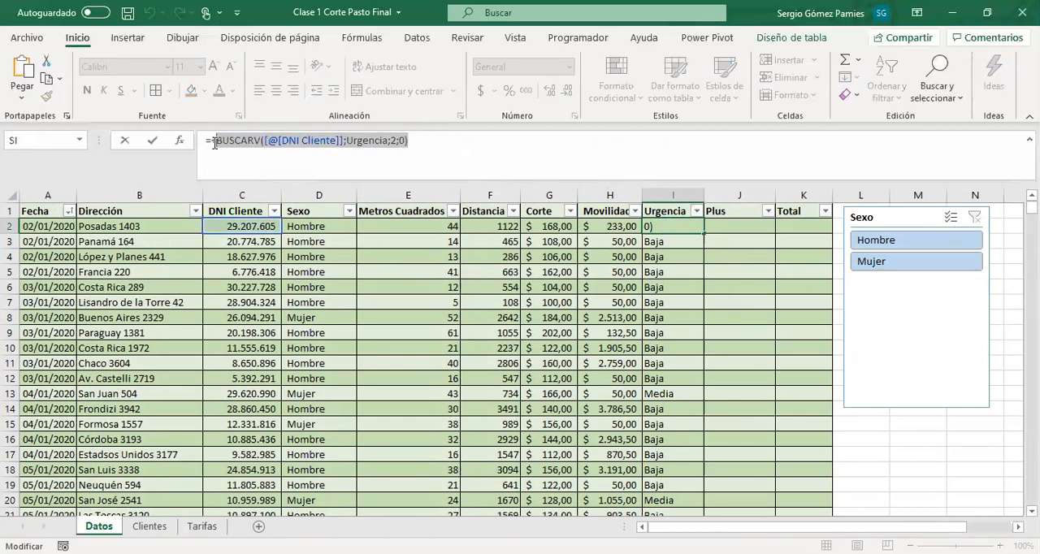
pyautogui.click(215, 143)
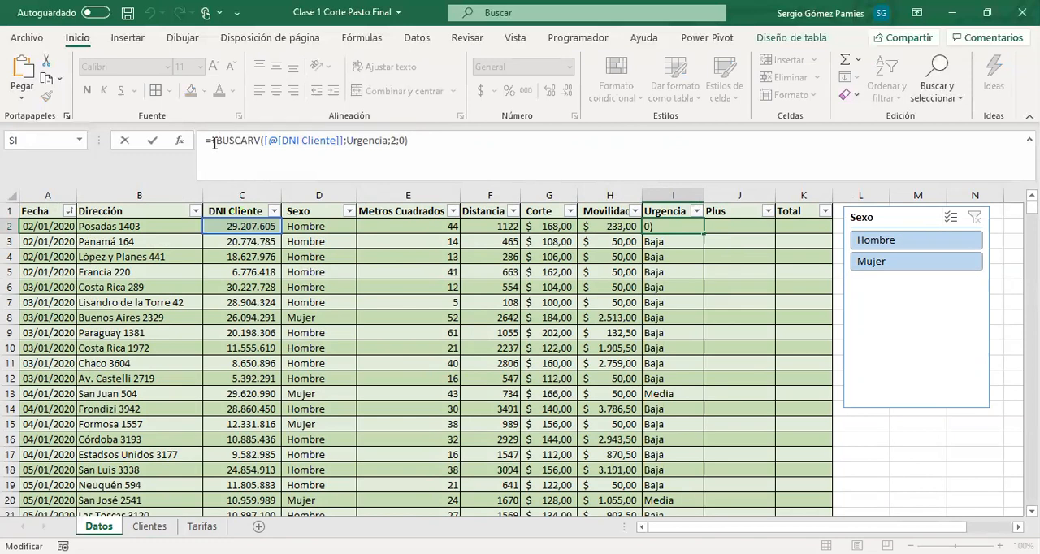
pyautogui.press('BackSpace')
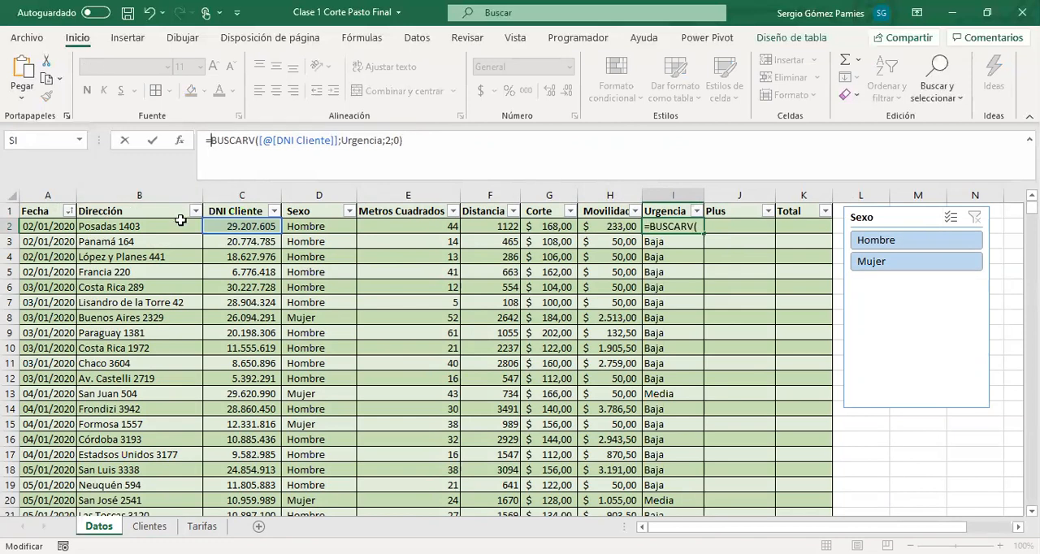
pyautogui.write('BUSCAR(')
pyautogui.moveTo(252, 139); pyautogui.dragTo(419, 169)
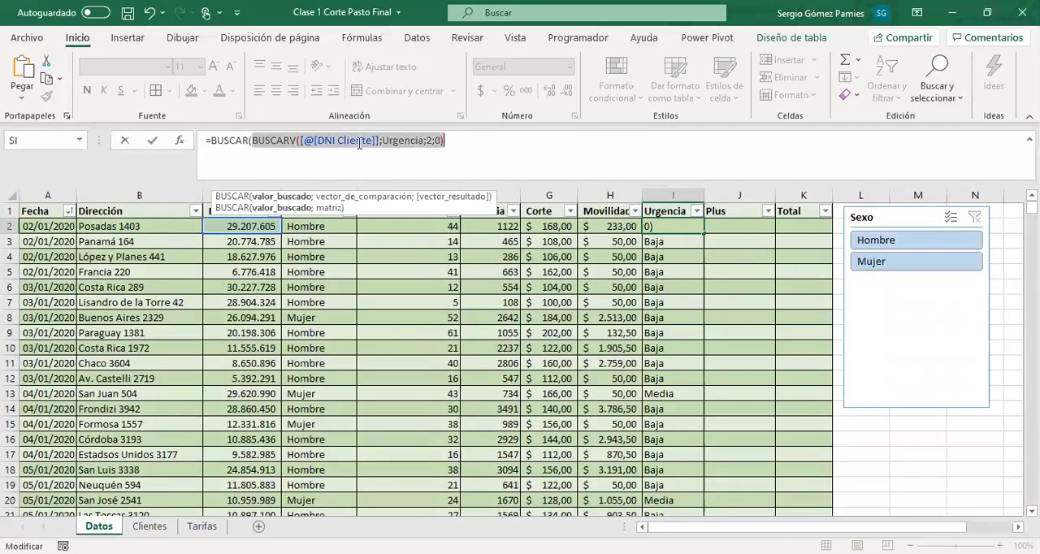
pyautogui.click(249, 142)
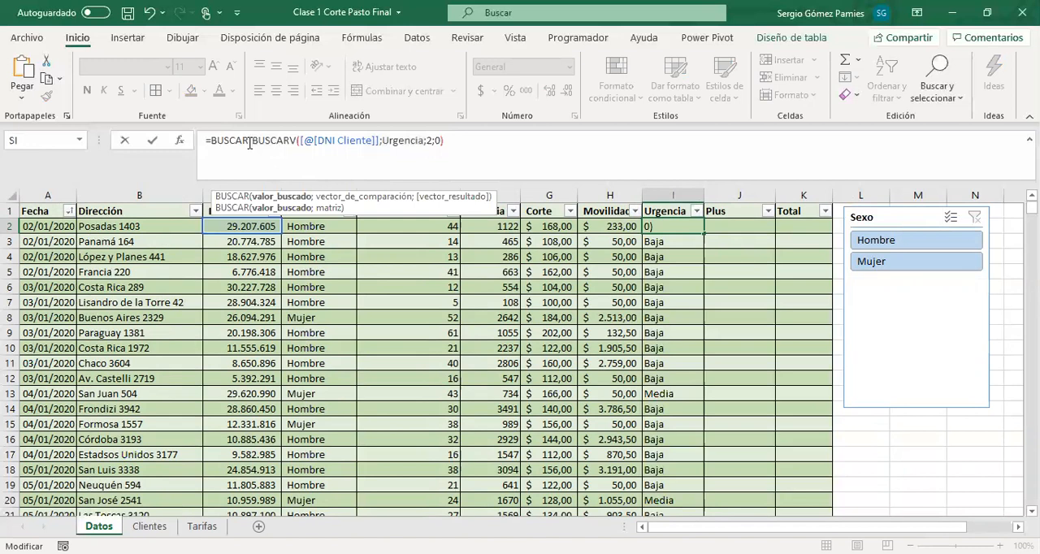
pyautogui.write('v(')
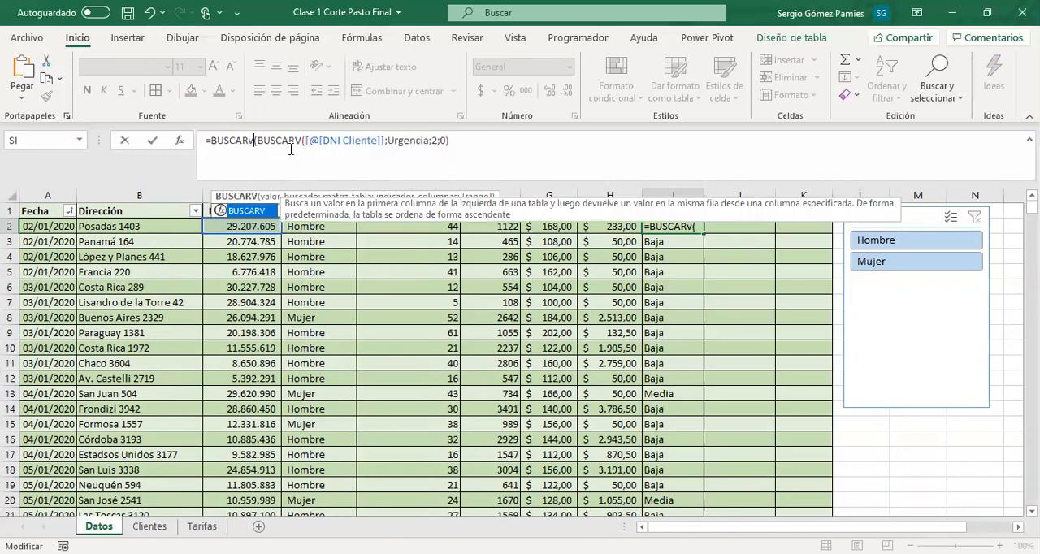
pyautogui.click(289, 140)
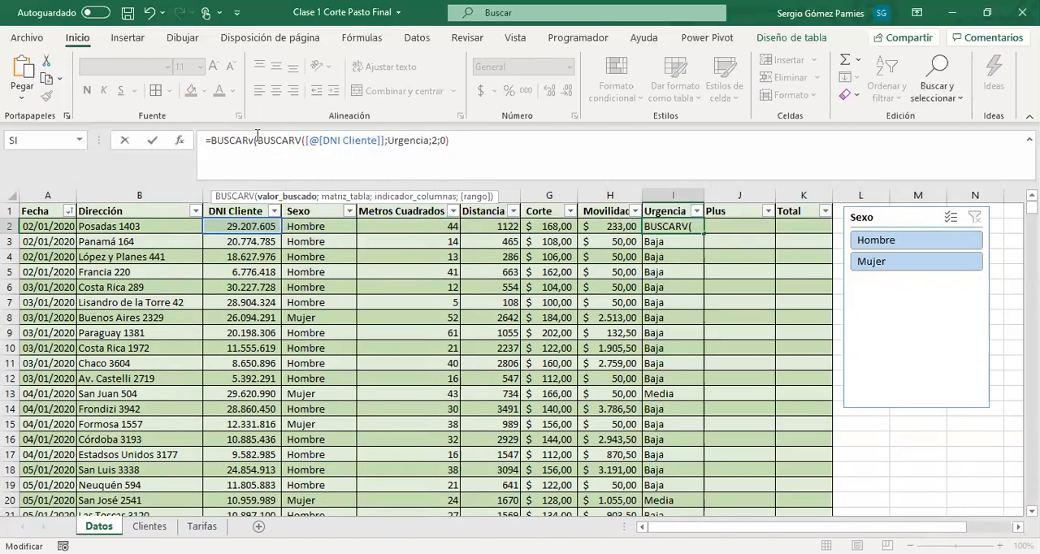
pyautogui.click(483, 139)
pyautogui.moveTo(452, 141); pyautogui.dragTo(262, 149)
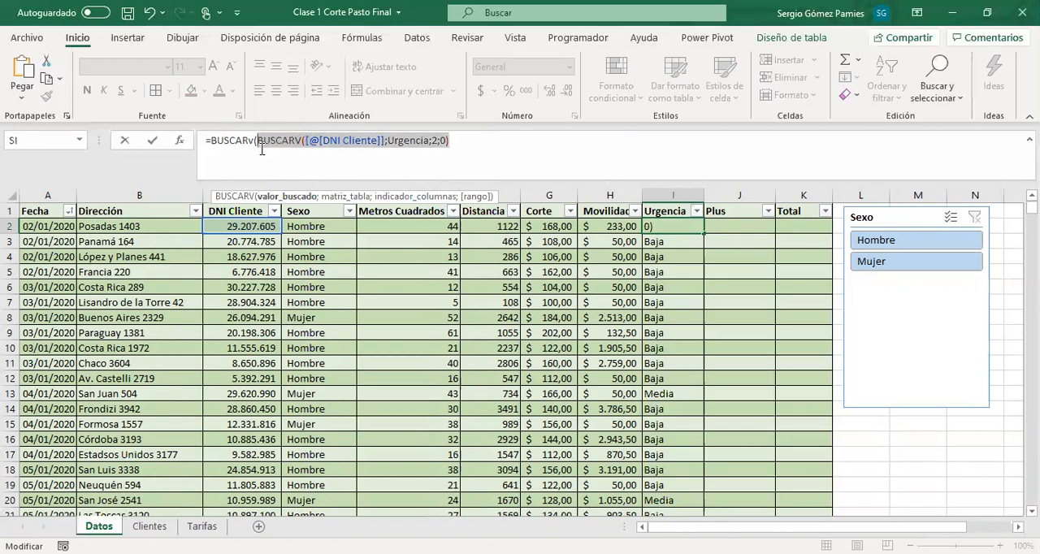
pyautogui.click(465, 137)
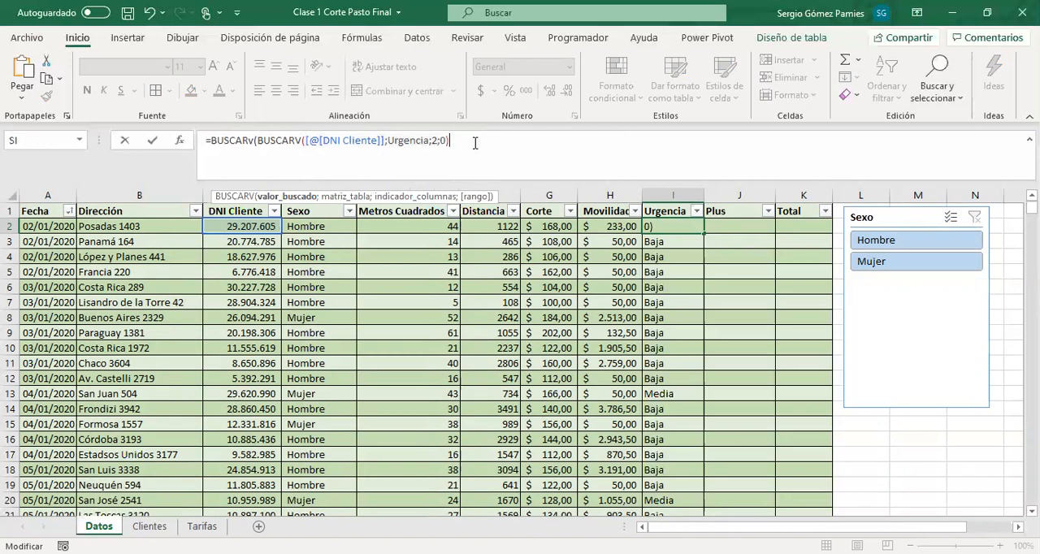
# Use the named range TARIFURGENCIA as the outer BUSCARV's table argument
pyautogui.write(';')
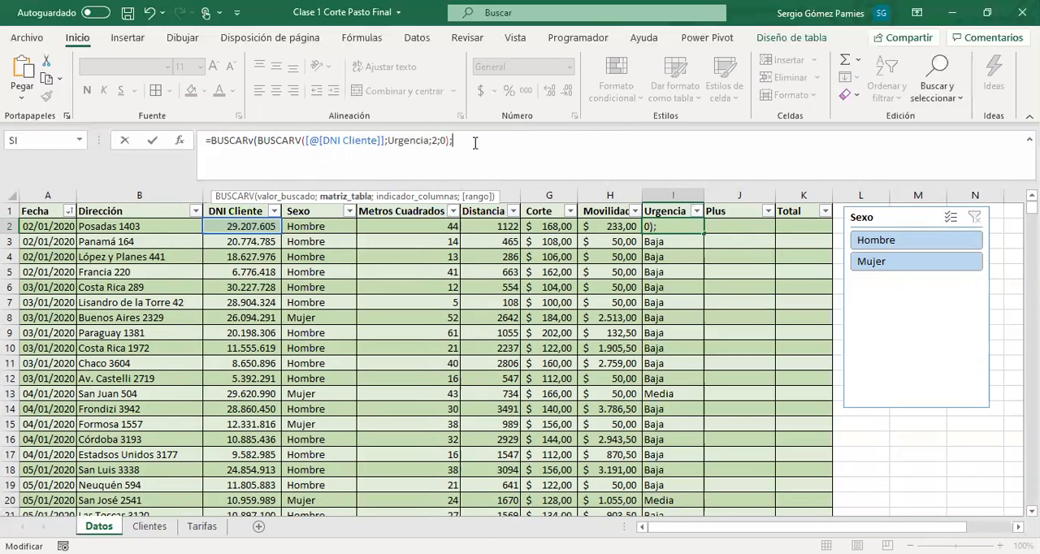
pyautogui.write('TARIFURGENCIA')
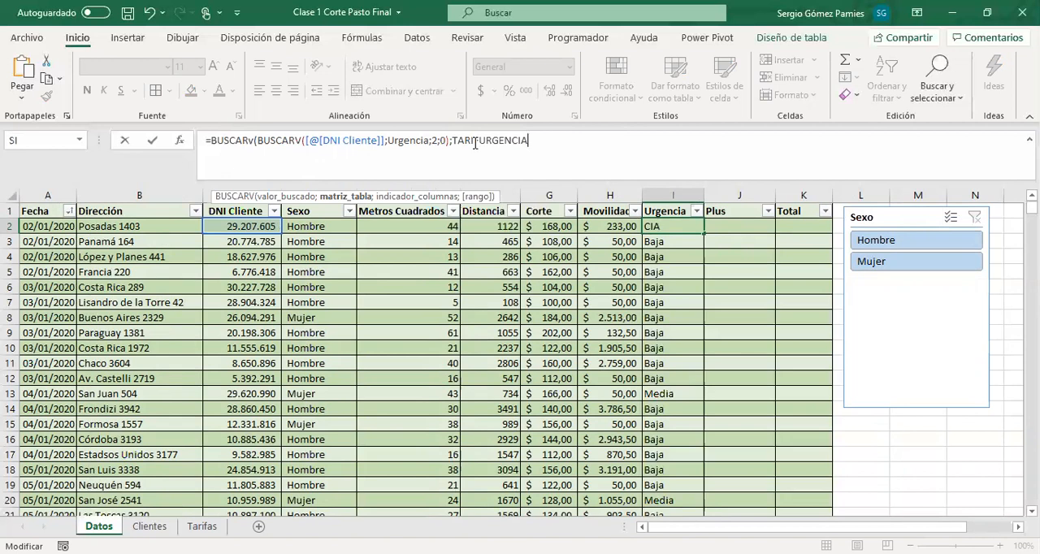
pyautogui.write(';')
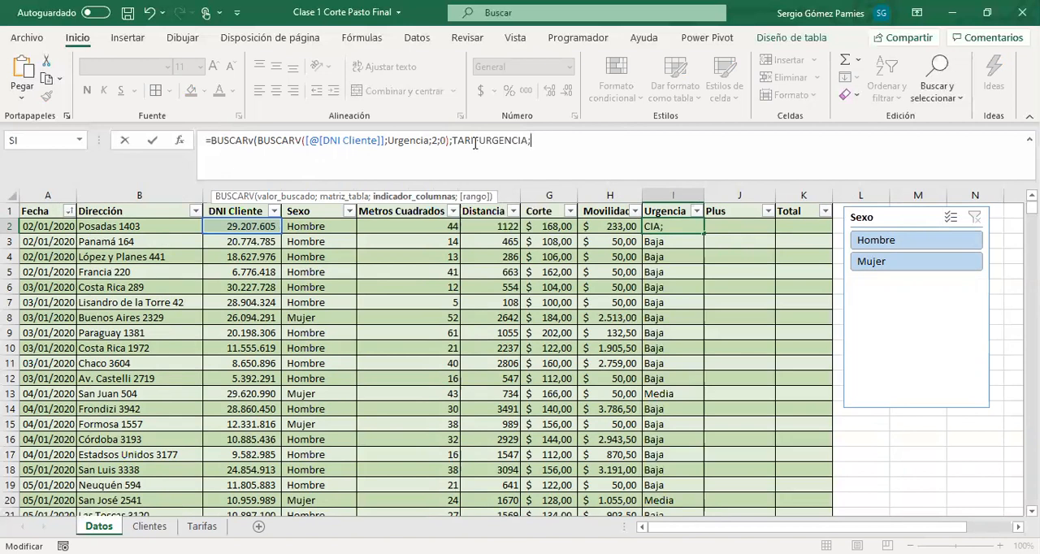
pyautogui.click(201, 526)
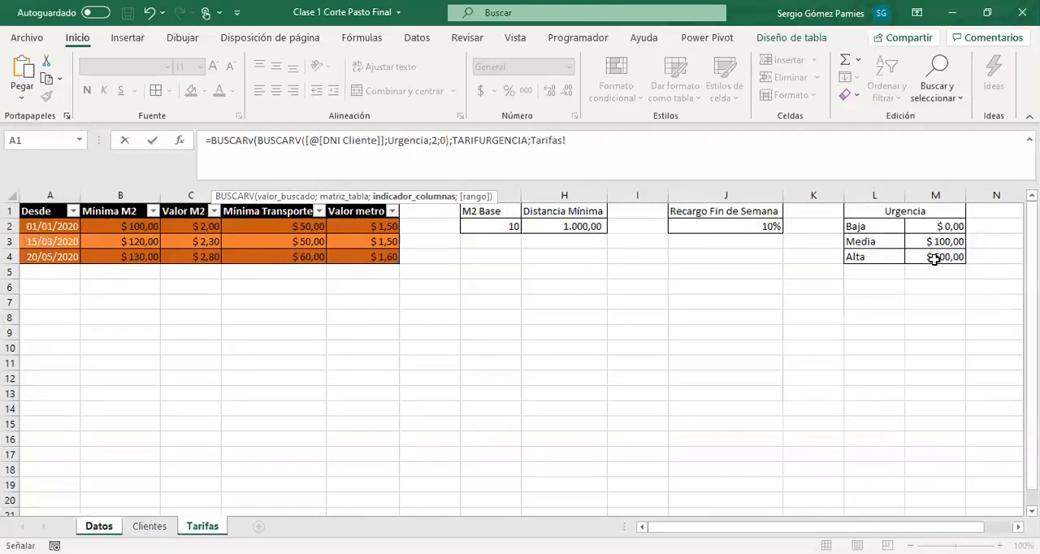
pyautogui.press('BackSpace')
pyautogui.press('BackSpace')
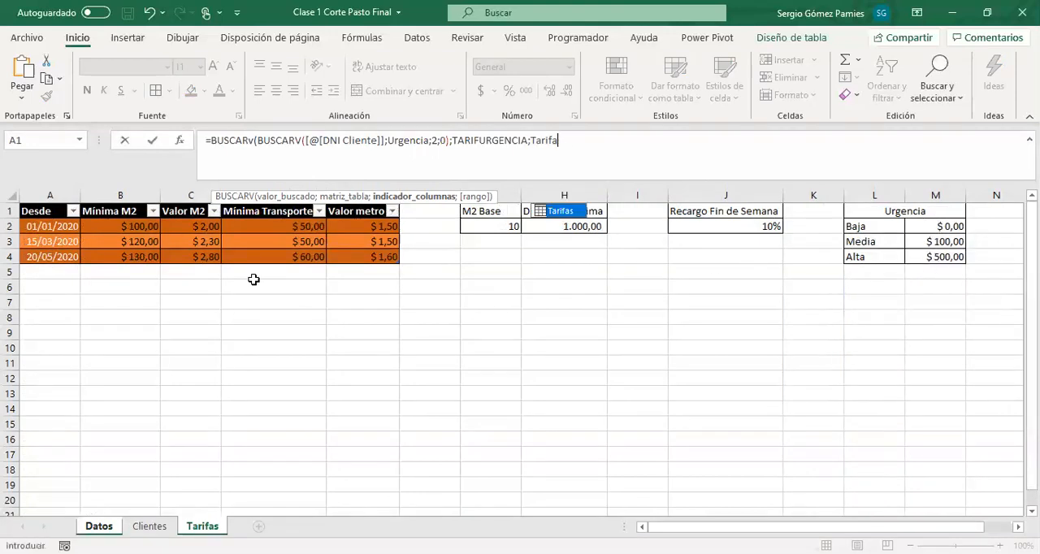
pyautogui.press('BackSpace')
pyautogui.press('BackSpace')
pyautogui.press('BackSpace')
pyautogui.press('BackSpace')
pyautogui.press('BackSpace')
pyautogui.press('BackSpace')
# Complete the outer BUSCARV with column index 2 and exact match 0, and enter the formula
pyautogui.write('2')
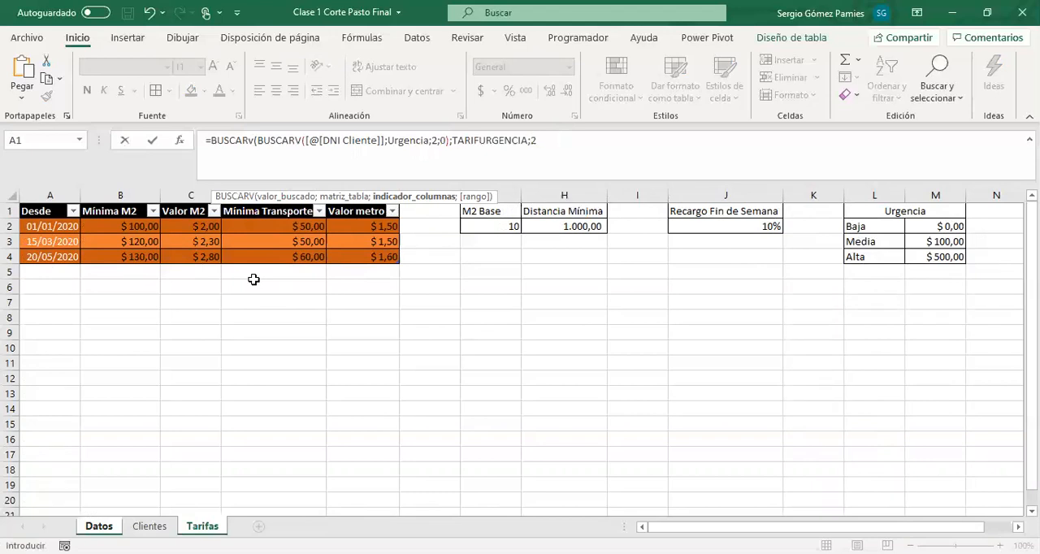
pyautogui.write(';0')
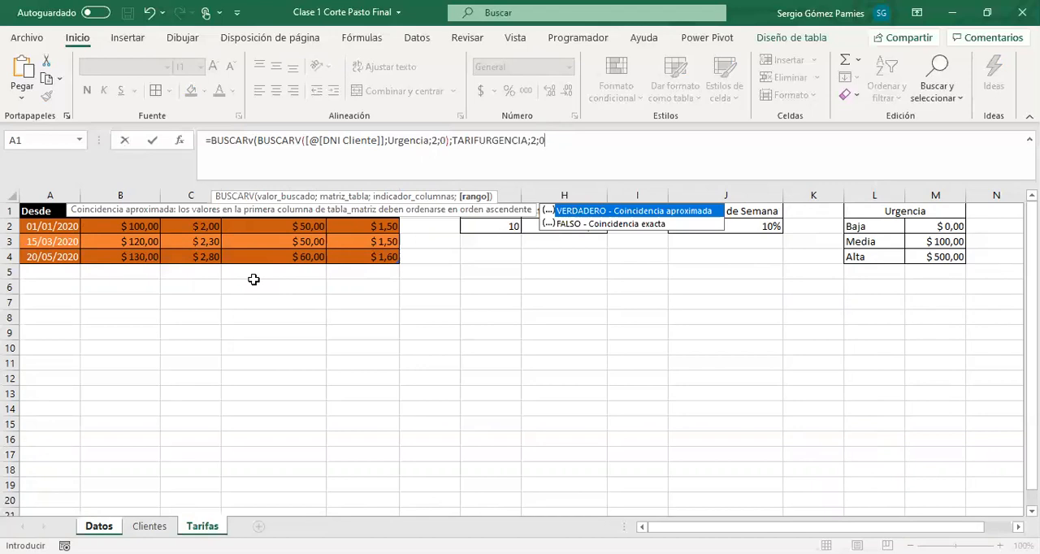
pyautogui.write(')')
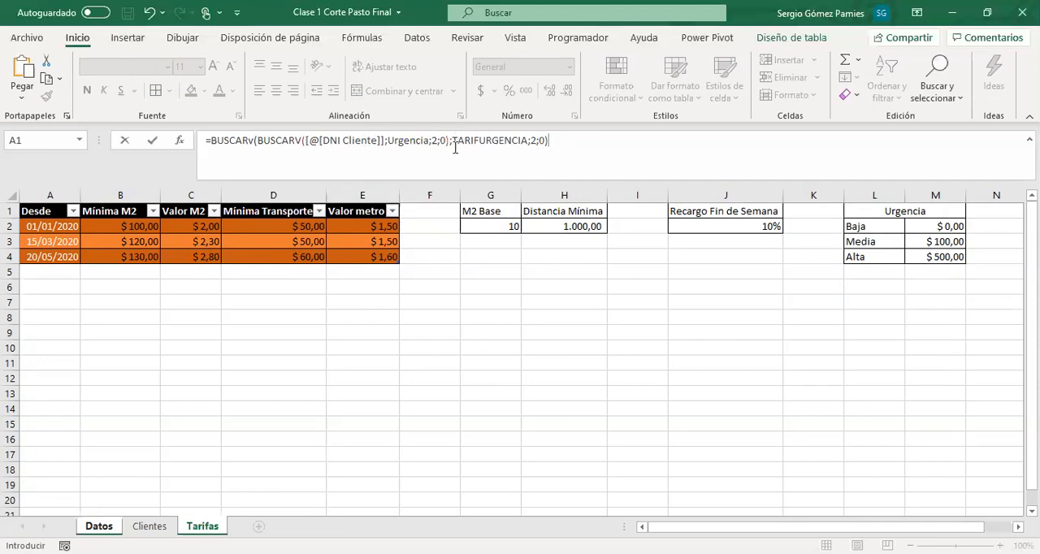
pyautogui.press('Return')
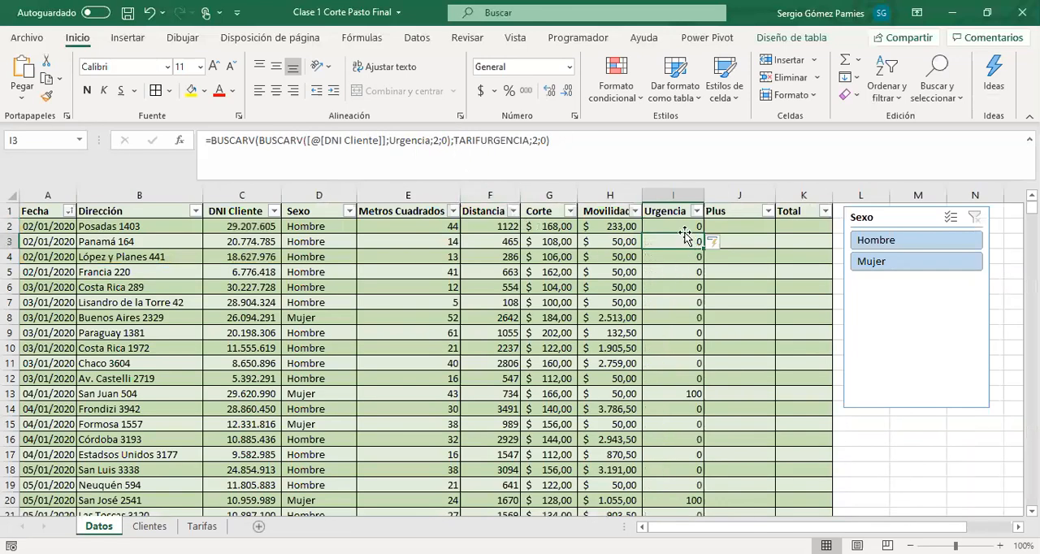
# Examine the Urgencia amounts down the Datos table, checking rows with low, medium and high urgency rates
pyautogui.moveTo(681, 229); pyautogui.dragTo(690, 376)
pyautogui.click(691, 394)
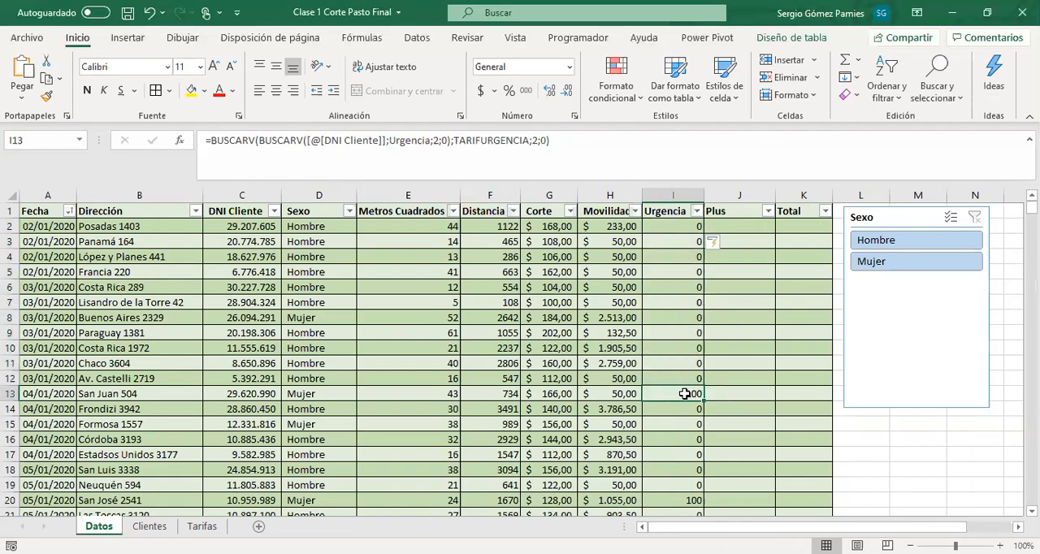
pyautogui.scroll(-9, 686, 400)
pyautogui.scroll(-10, 689, 408)
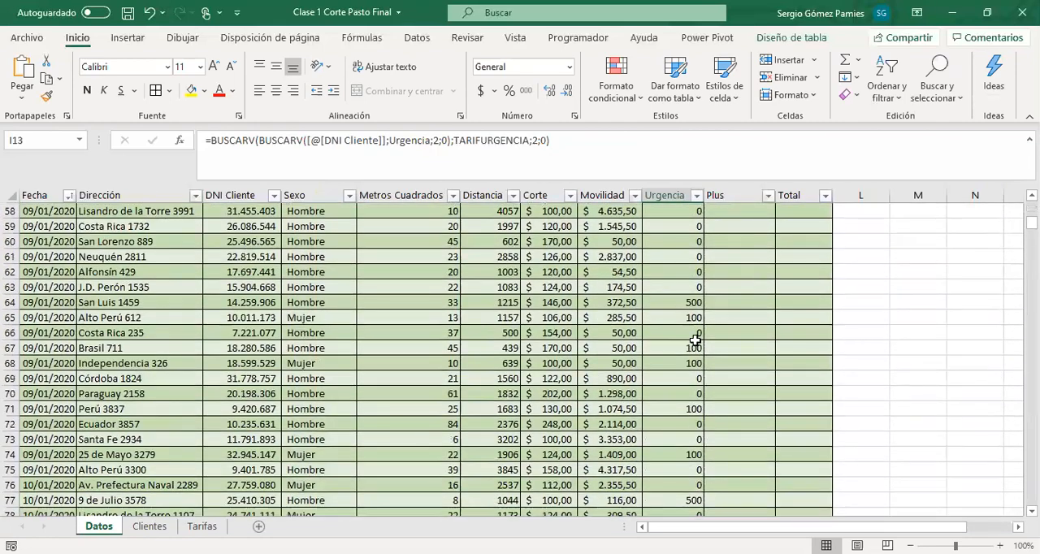
pyautogui.click(687, 303)
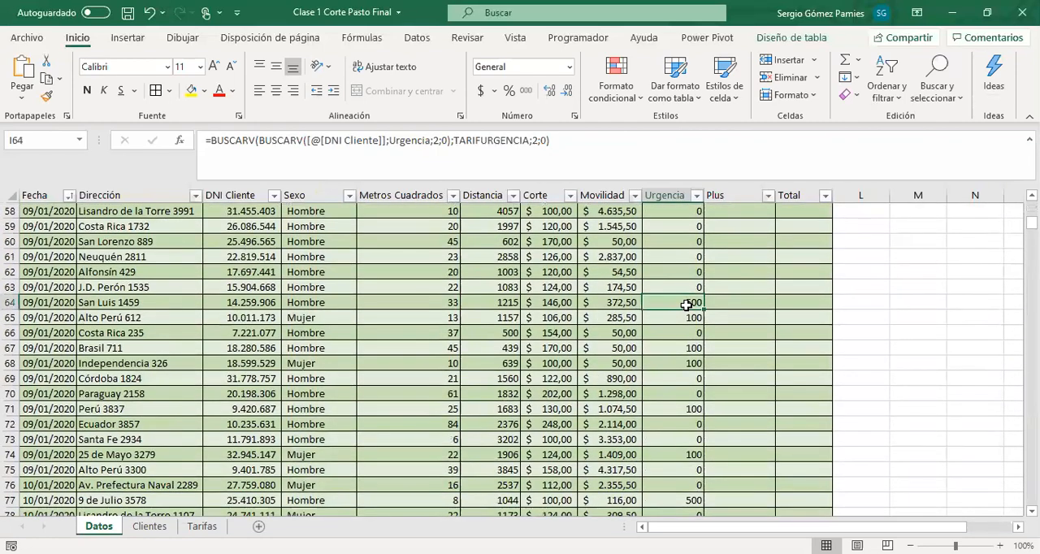
pyautogui.moveTo(687, 304); pyautogui.dragTo(45, 305)
pyautogui.click(669, 303)
# Apply the accounting currency format to the entire Urgencia column on Datos
pyautogui.scroll(15, 687, 298)
pyautogui.scroll(4, 665, 196)
pyautogui.click(669, 195)
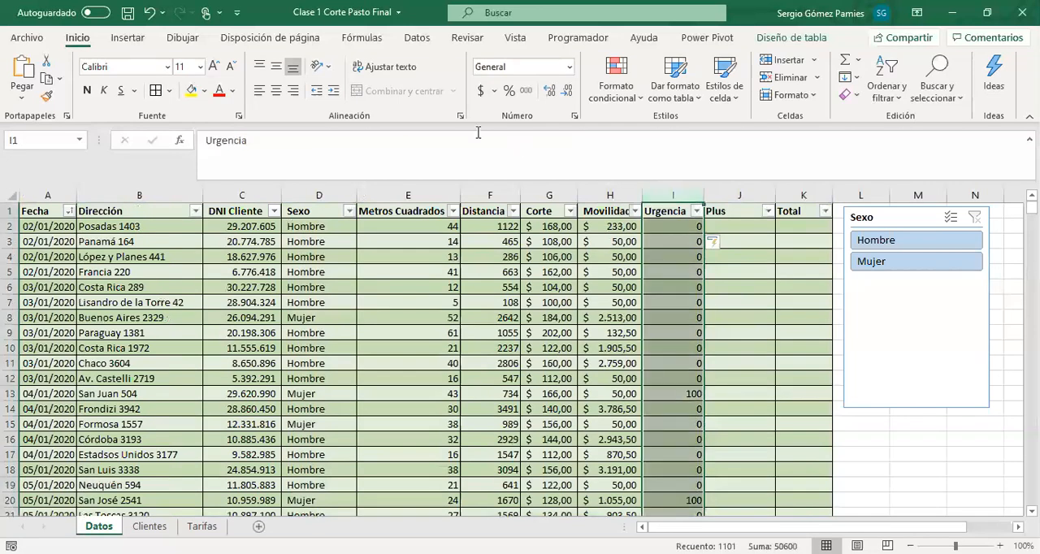
pyautogui.click(482, 91)
# Enter a DIASEM formula in the first Plus cell on Datos that returns the weekday number of that row's Fecha
pyautogui.click(734, 234)
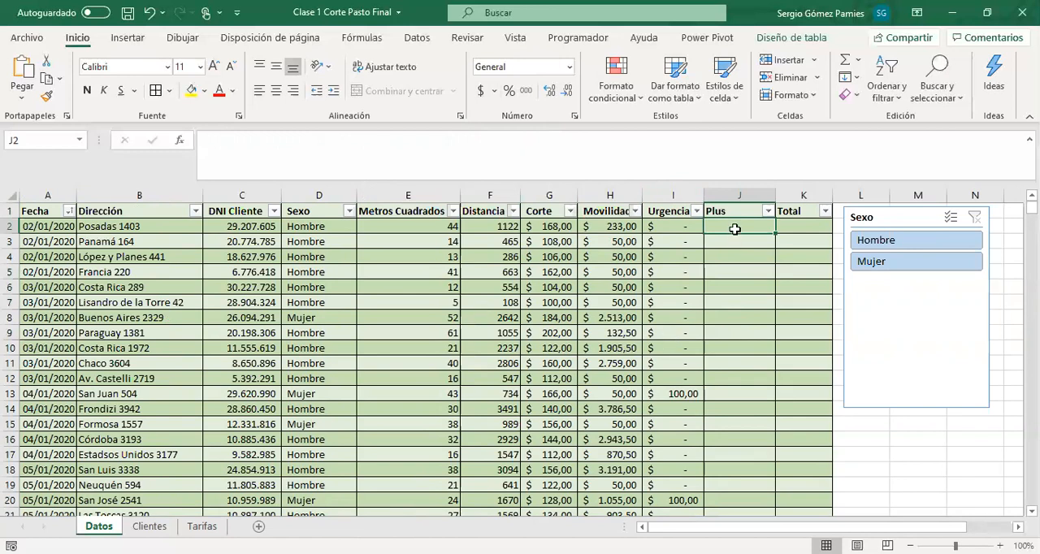
pyautogui.write('+D')
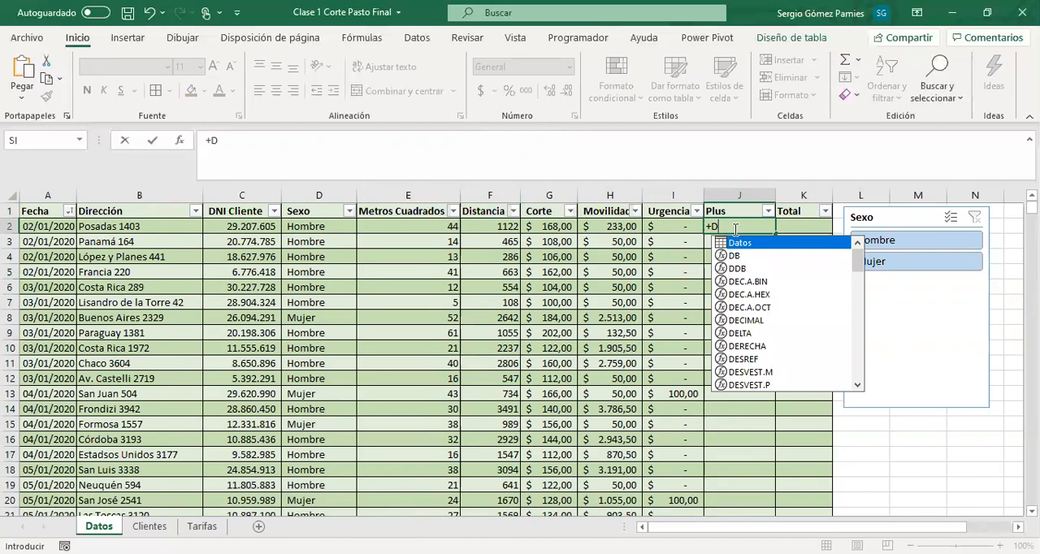
pyautogui.write('IASEM(')
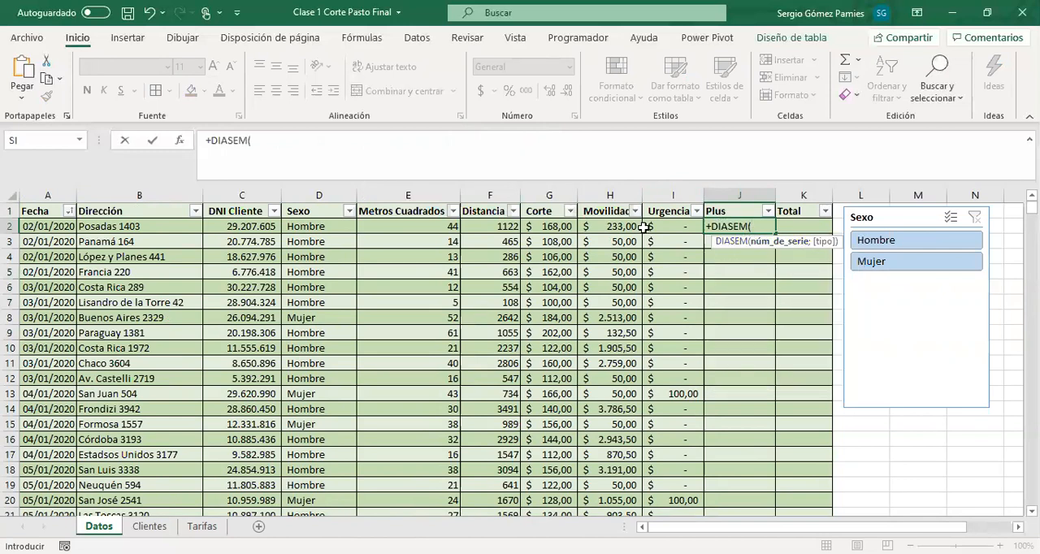
pyautogui.click(39, 229)
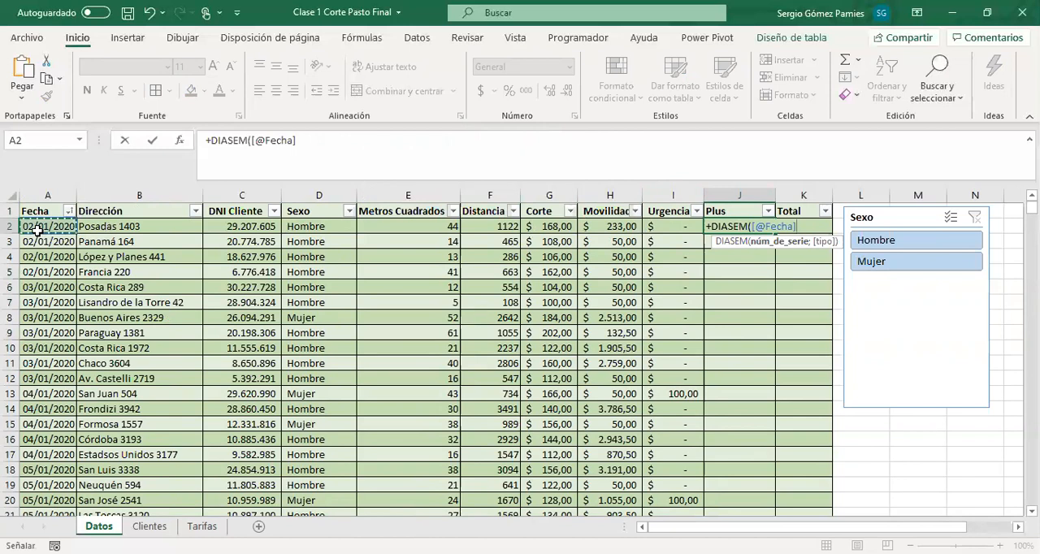
pyautogui.write(';')
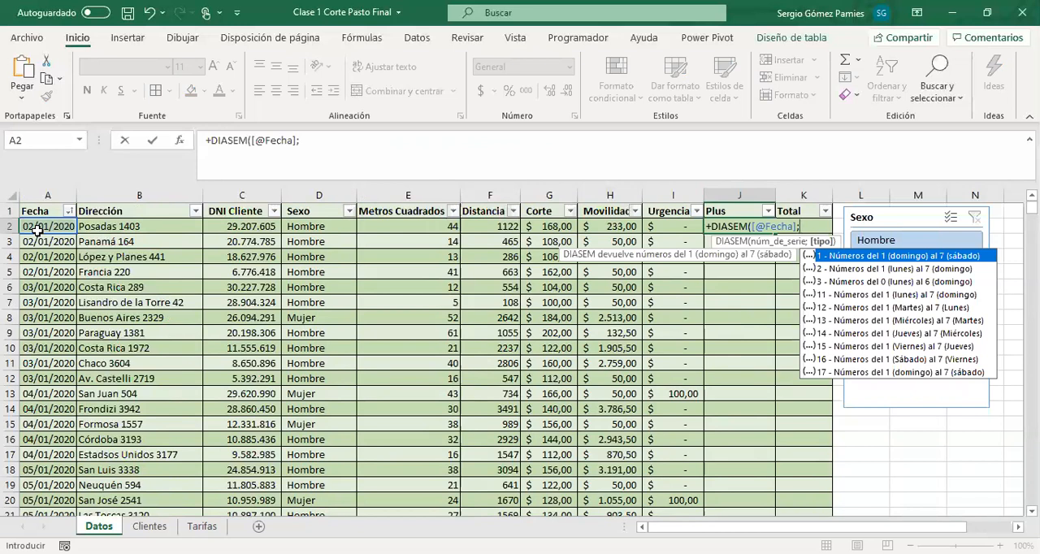
pyautogui.press('BackSpace')
pyautogui.write(')')
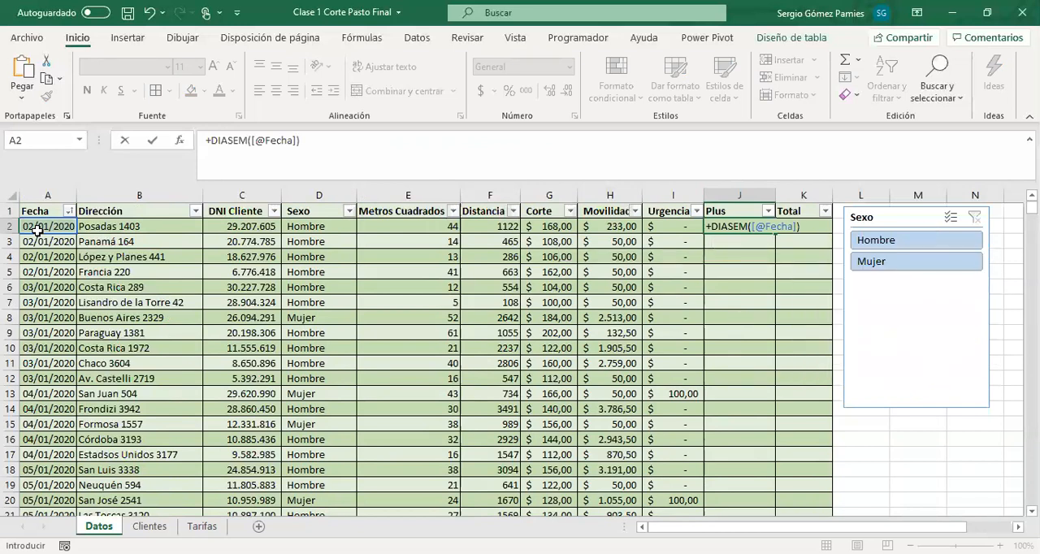
pyautogui.press('Return')
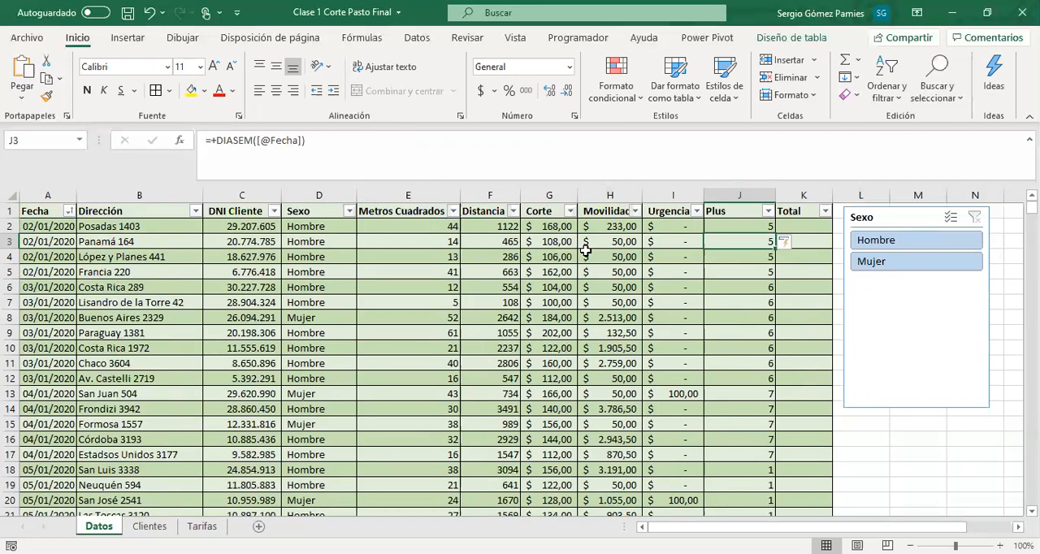
# Add return type 2 (lunes 1 to domingo 7) to the Plus column's DIASEM formula and check the column's distinct values
pyautogui.click(748, 231)
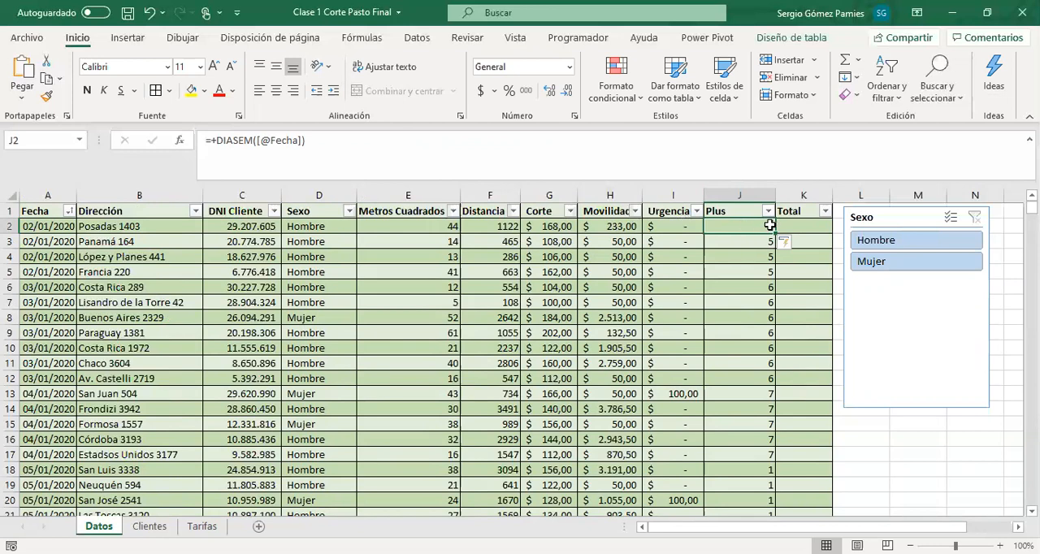
pyautogui.click(42, 226)
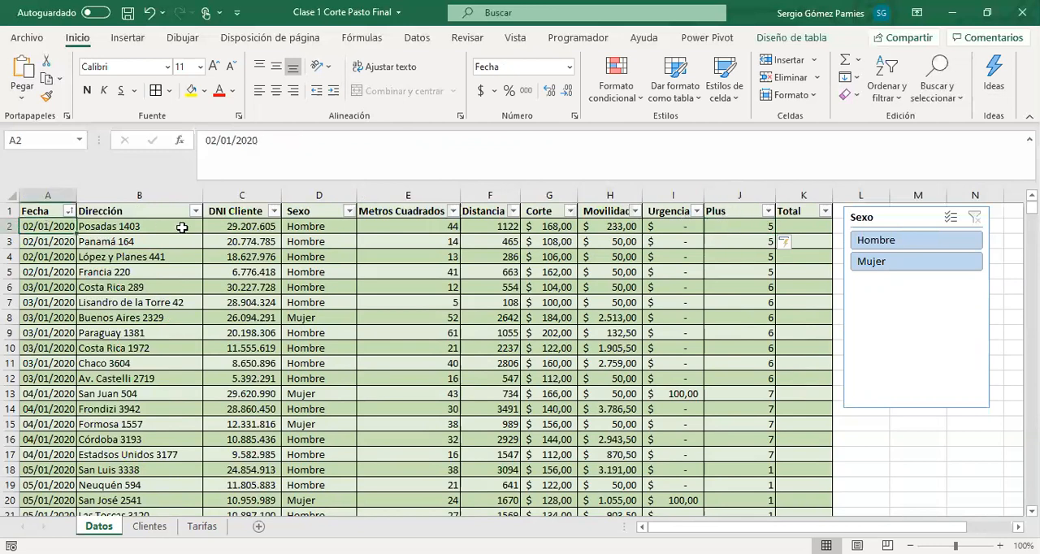
pyautogui.click(737, 227)
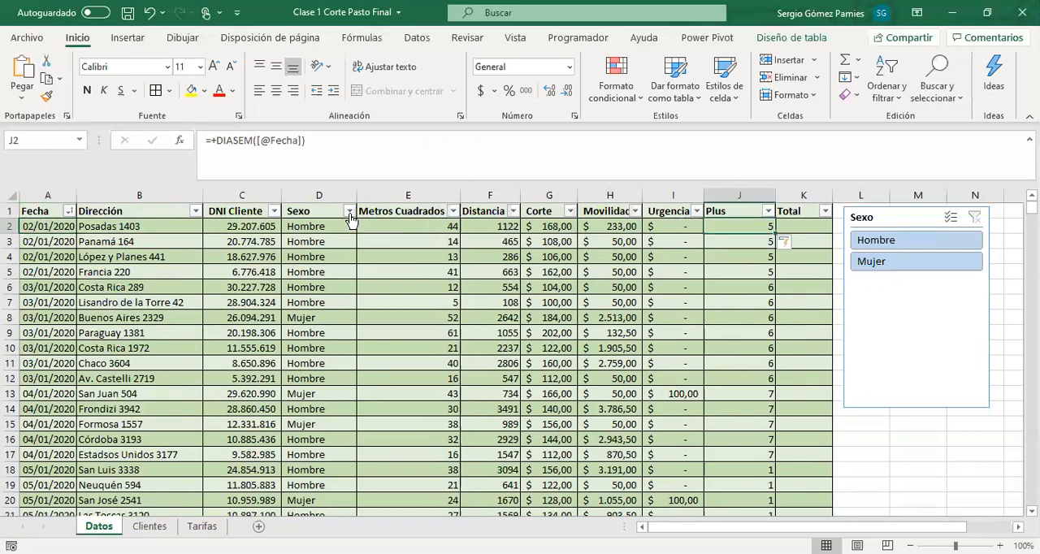
pyautogui.click(320, 148)
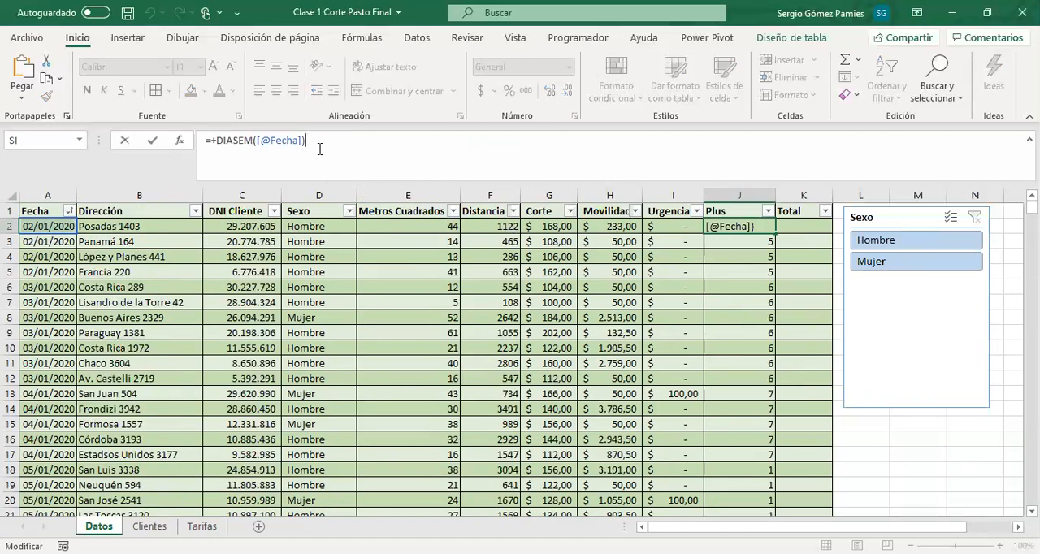
pyautogui.press('BackSpace')
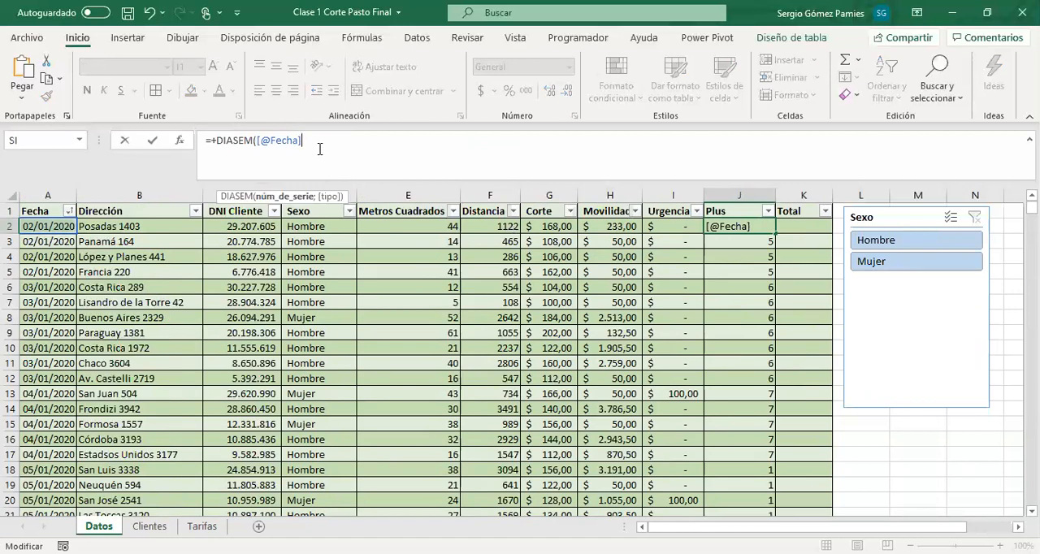
pyautogui.write(';')
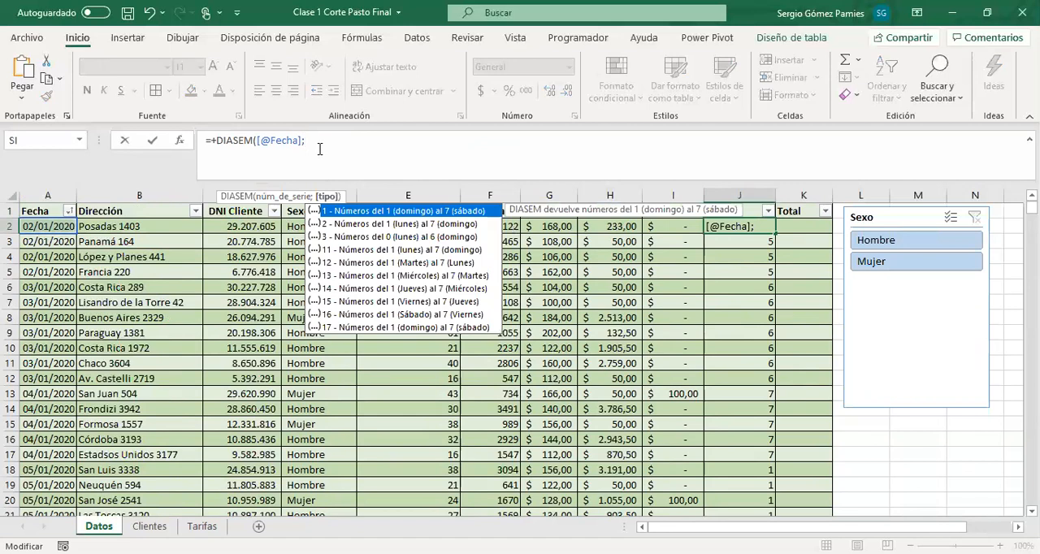
pyautogui.press('Down')
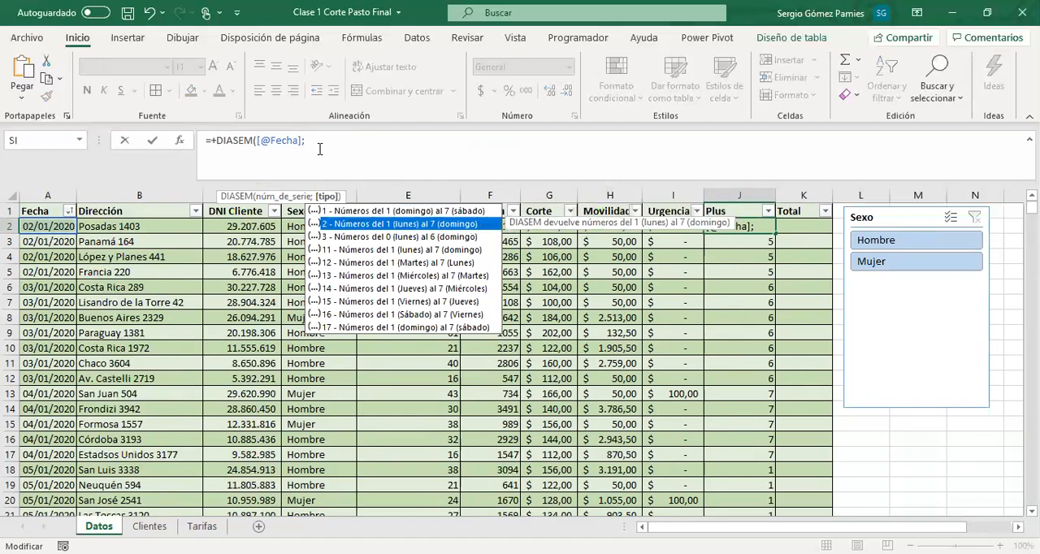
pyautogui.write('2)')
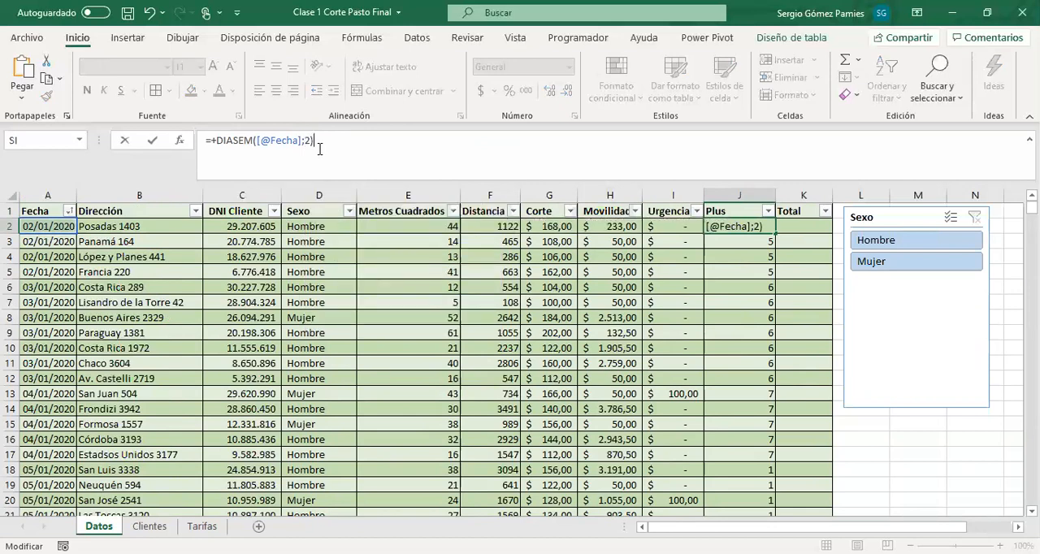
pyautogui.press('Return')
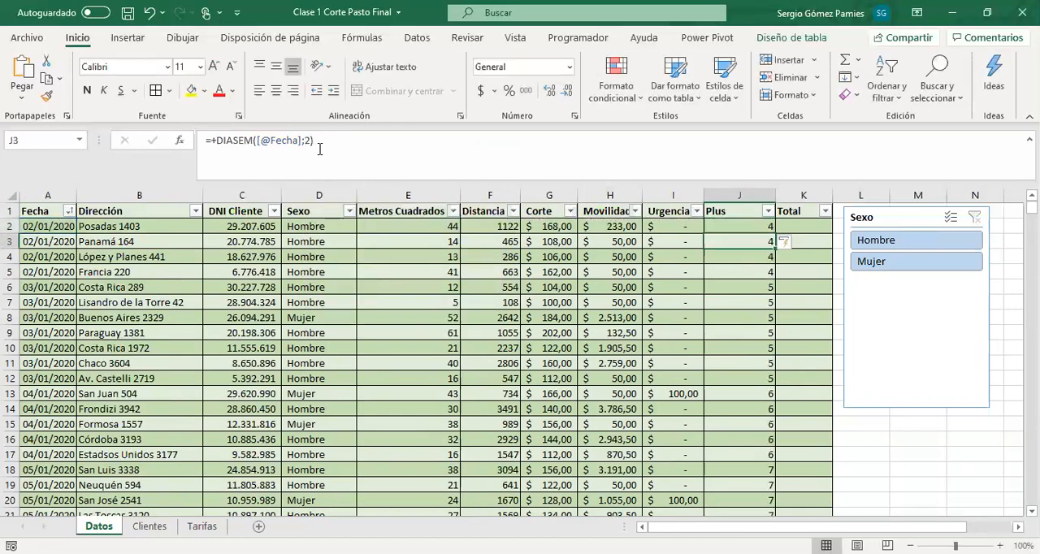
pyautogui.click(767, 212)
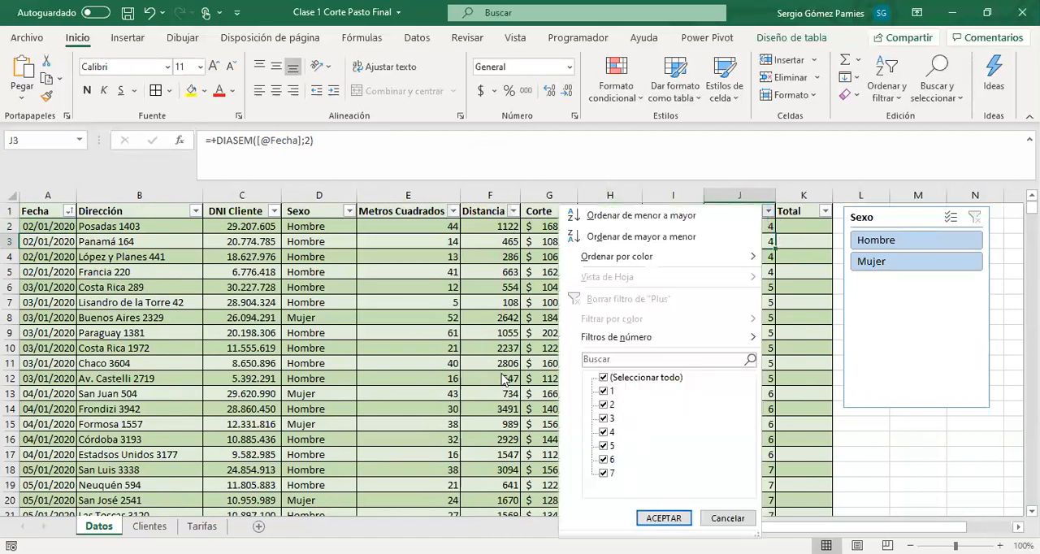
pyautogui.press('Escape')
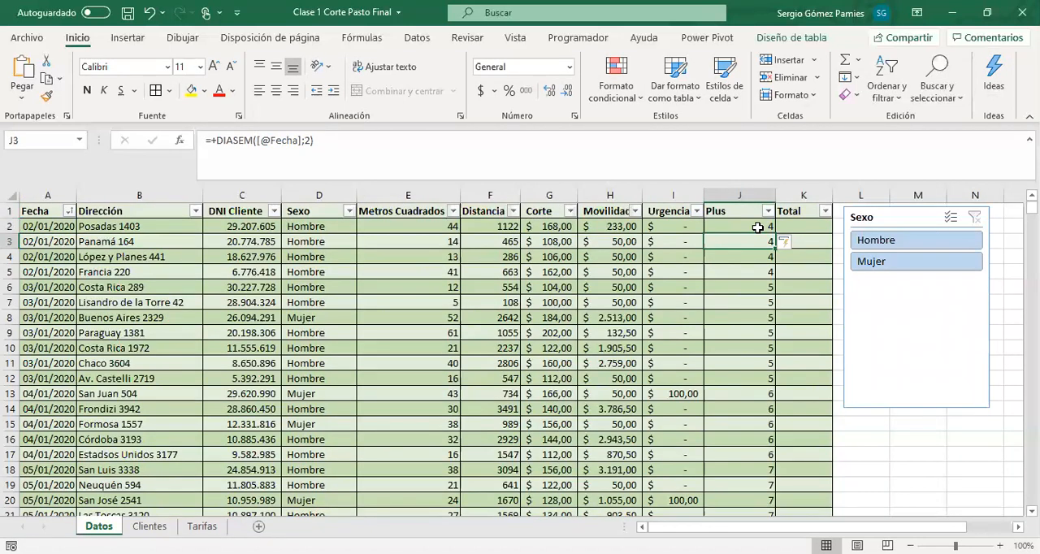
pyautogui.click(757, 228)
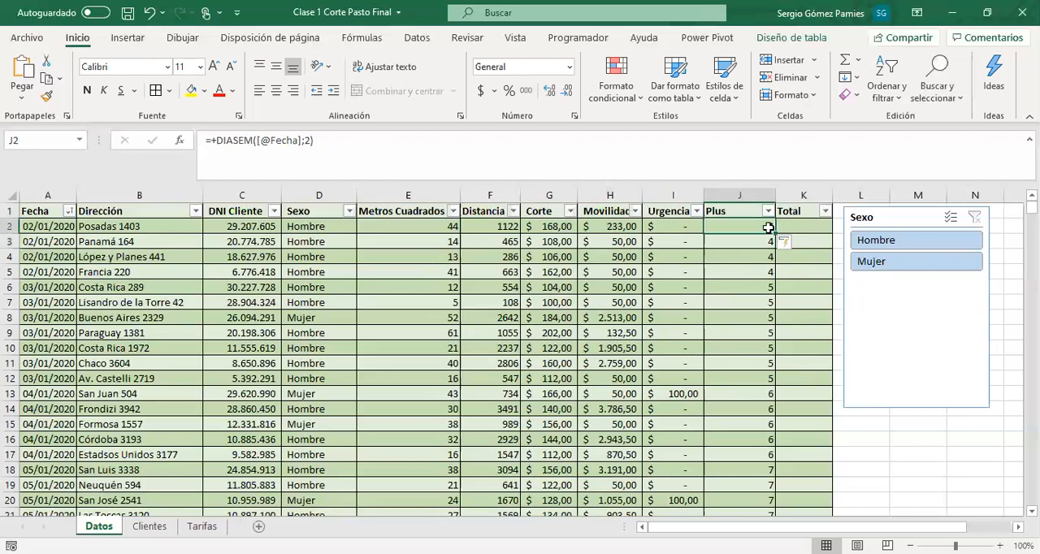
pyautogui.click(212, 141)
pyautogui.write('+')
pyautogui.press('BackSpace')
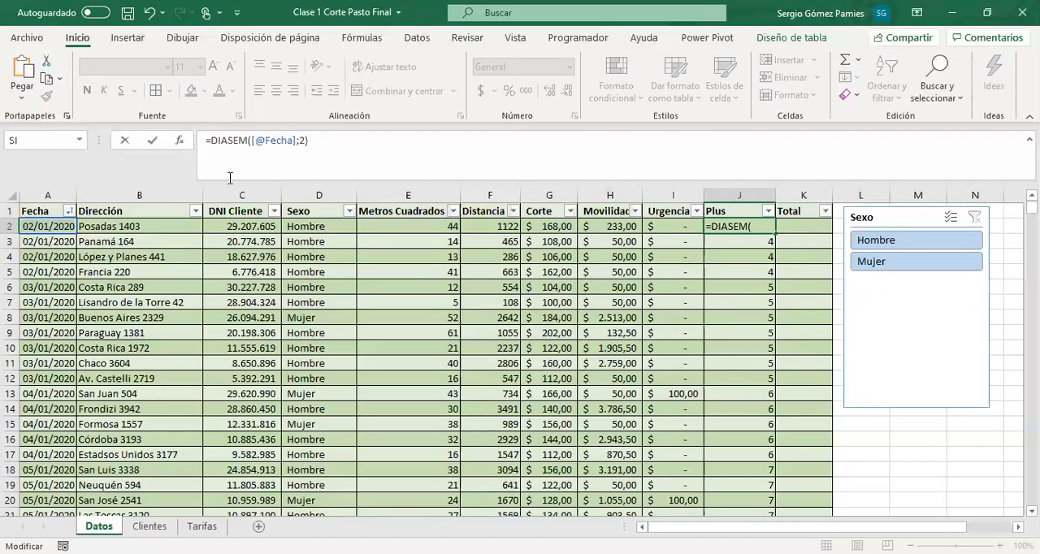
pyautogui.write('SI(')
pyautogui.moveTo(224, 140); pyautogui.dragTo(322, 135)
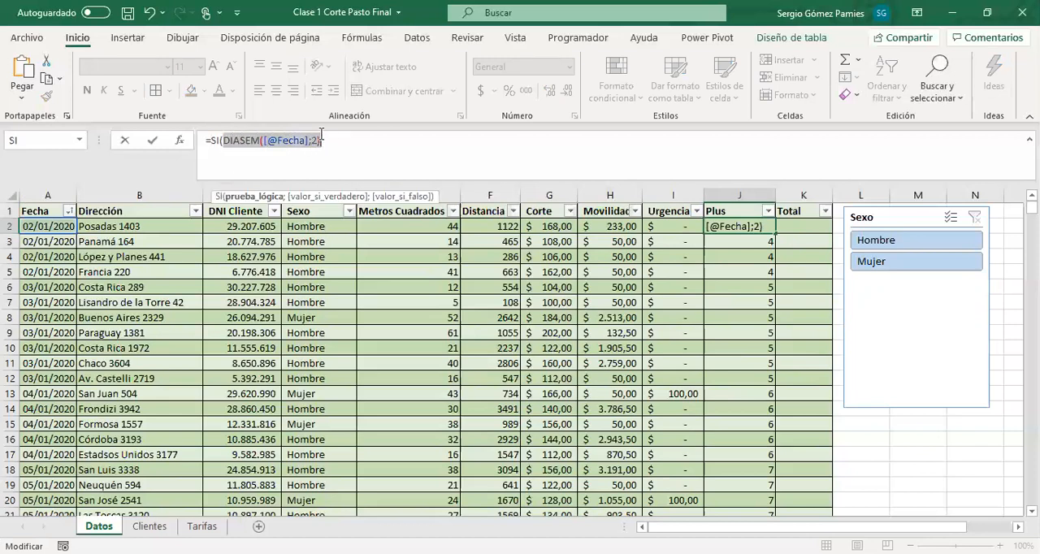
pyautogui.click(328, 142)
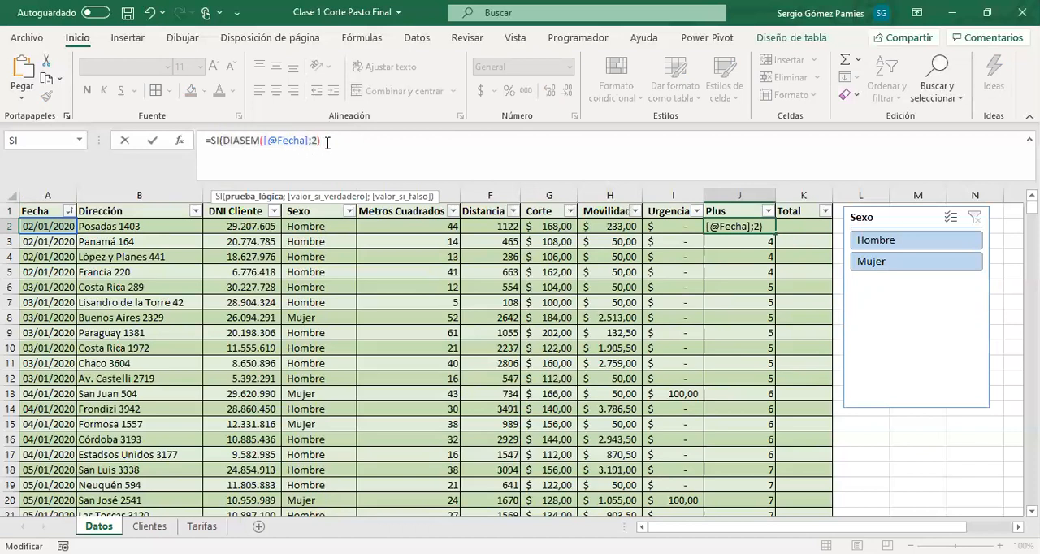
pyautogui.write('>5')
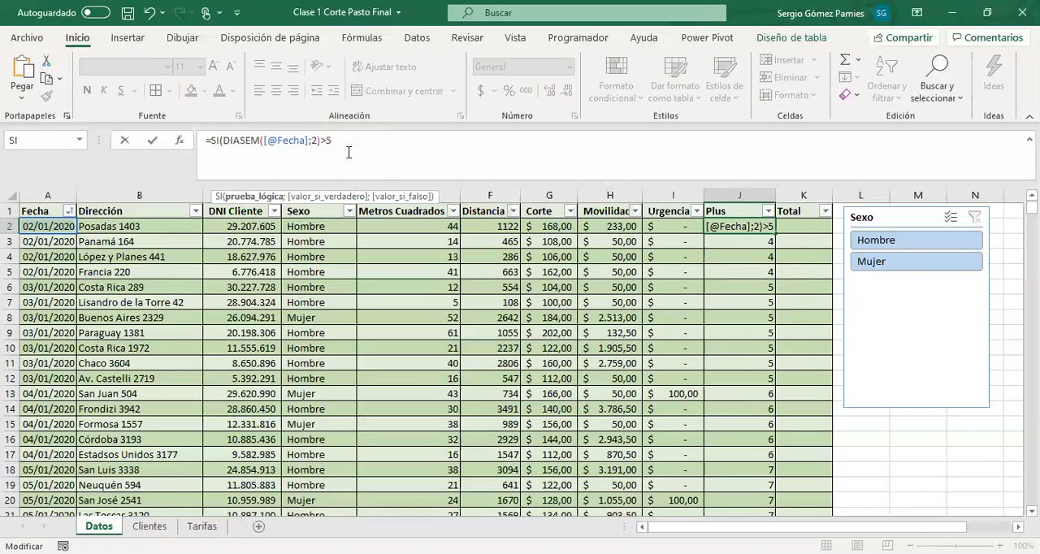
# Set the true value of the first Plus cell's SI to 0,1 times the SUMA of that row's Corte through Urgencia
pyautogui.press('BackSpace')
pyautogui.write('6')
pyautogui.press('BackSpace')
pyautogui.press('BackSpace')
pyautogui.write('5;')
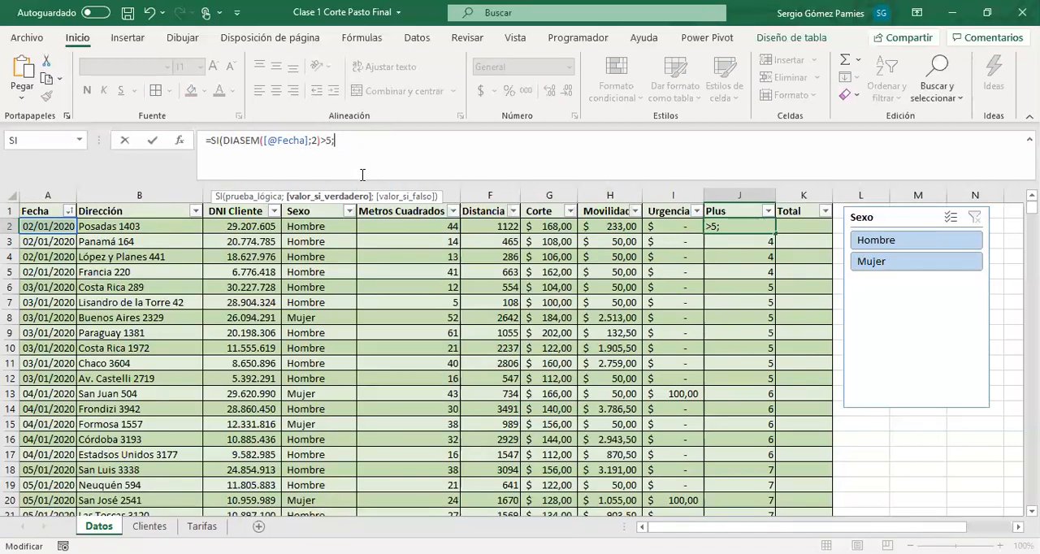
pyautogui.write('0,1*')
pyautogui.write('SUMA(')
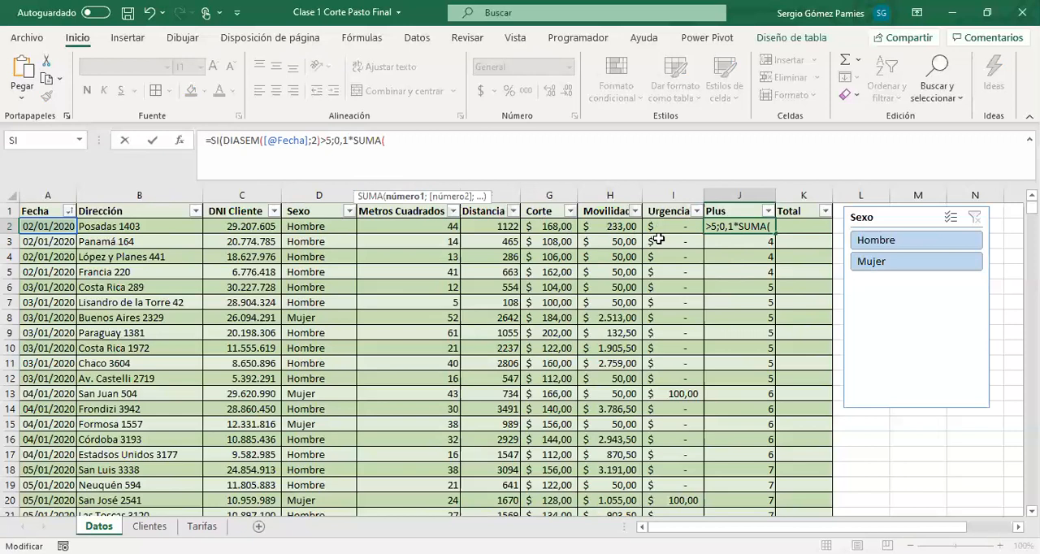
pyautogui.click(660, 228)
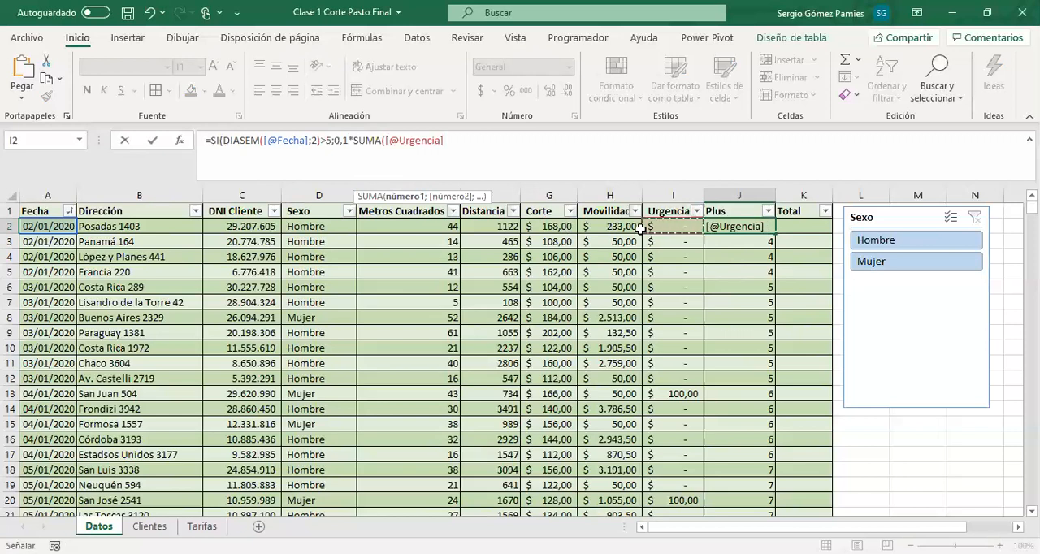
pyautogui.moveTo(641, 228); pyautogui.dragTo(536, 227)
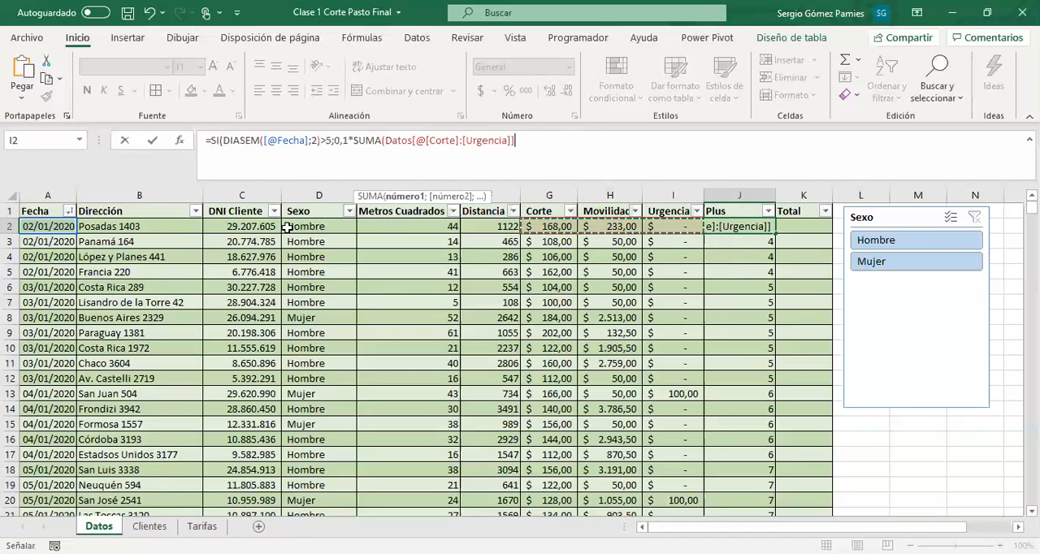
pyautogui.write(')')
pyautogui.write(')')
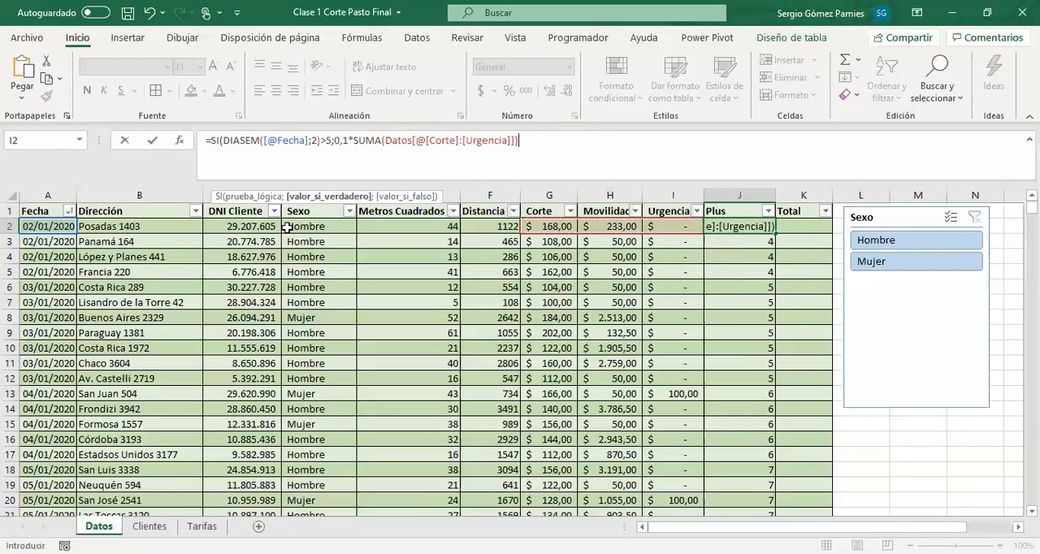
pyautogui.write(';')
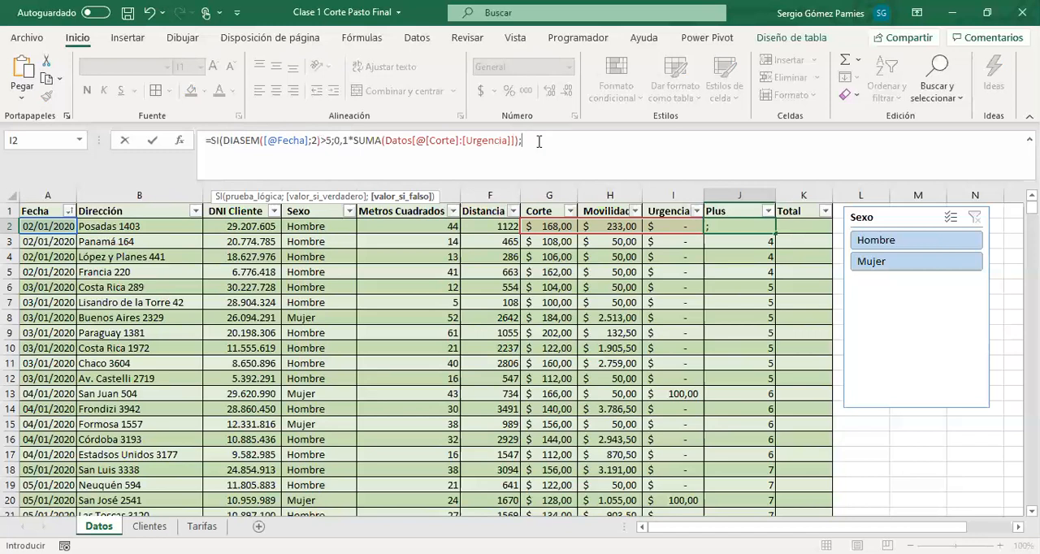
# Set the SI's false value to 0 and enter the completed formula in the Plus column
pyautogui.write('0)')
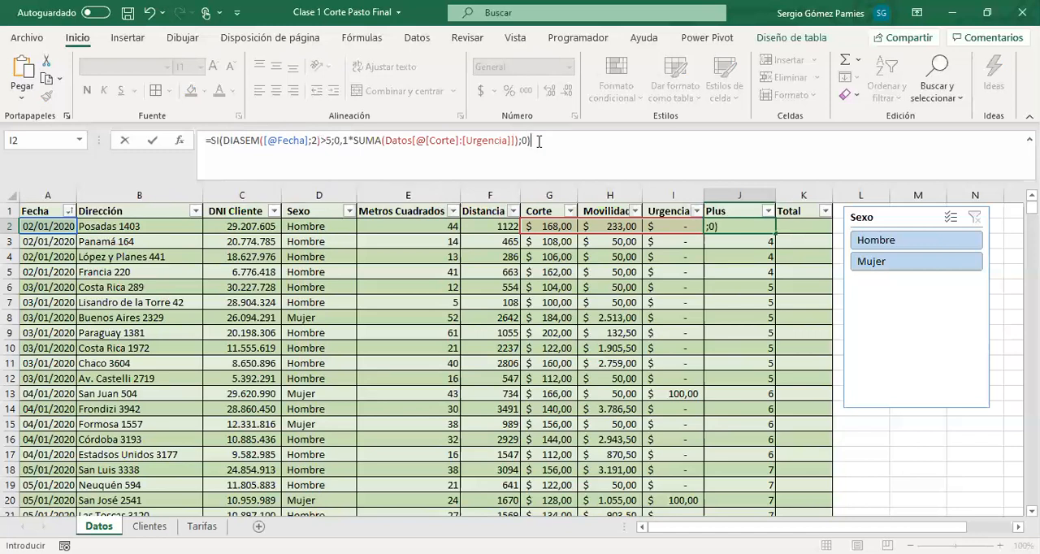
pyautogui.press('Return')
# Check the Plus results for weekday and weekend dates, comparing the San Juan 504 row's Plus with its Corte-to-Urgencia sum
pyautogui.moveTo(747, 227); pyautogui.dragTo(739, 341)
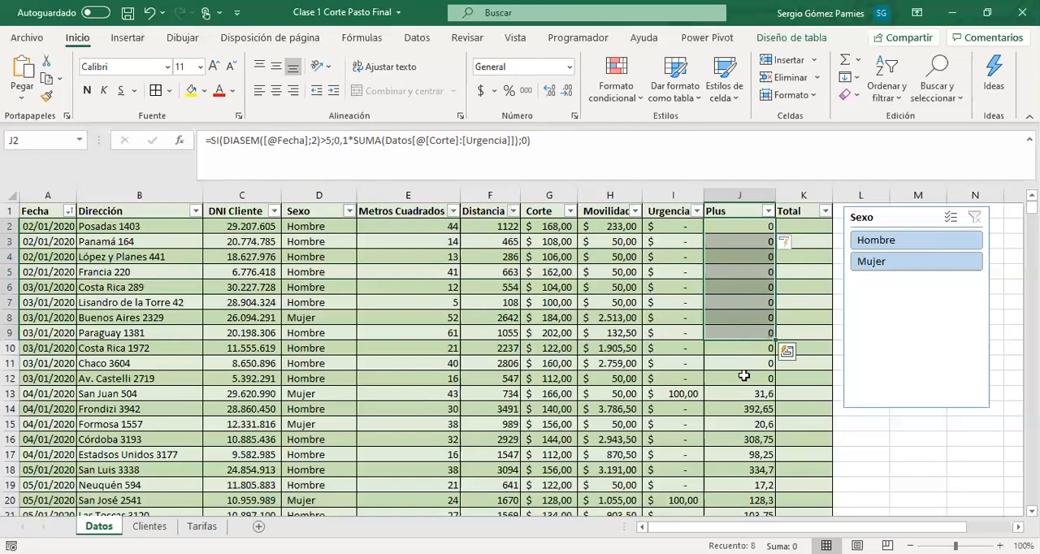
pyautogui.click(740, 393)
pyautogui.scroll(-1, 740, 393)
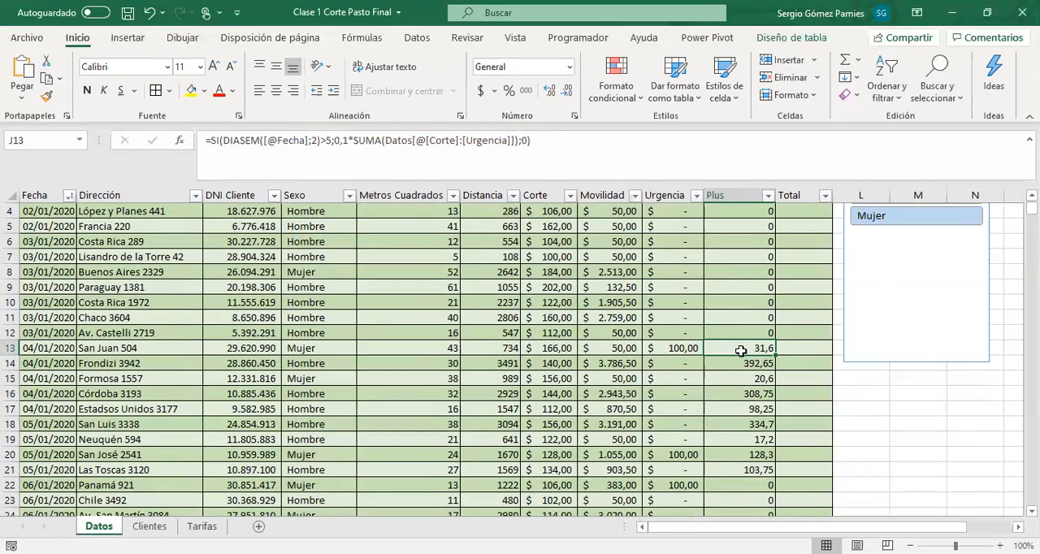
pyautogui.click(678, 347)
pyautogui.moveTo(627, 346); pyautogui.dragTo(557, 348)
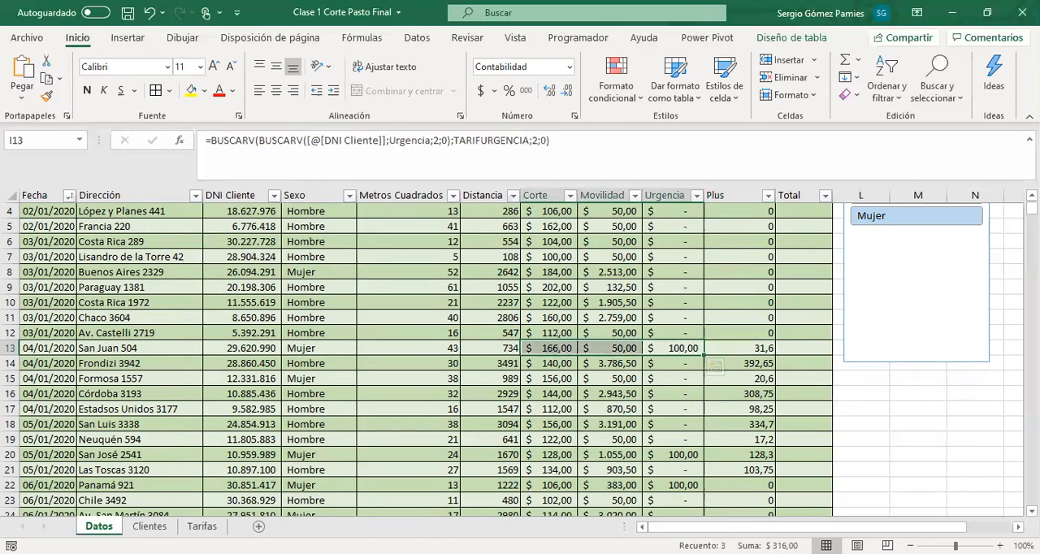
pyautogui.click(738, 351)
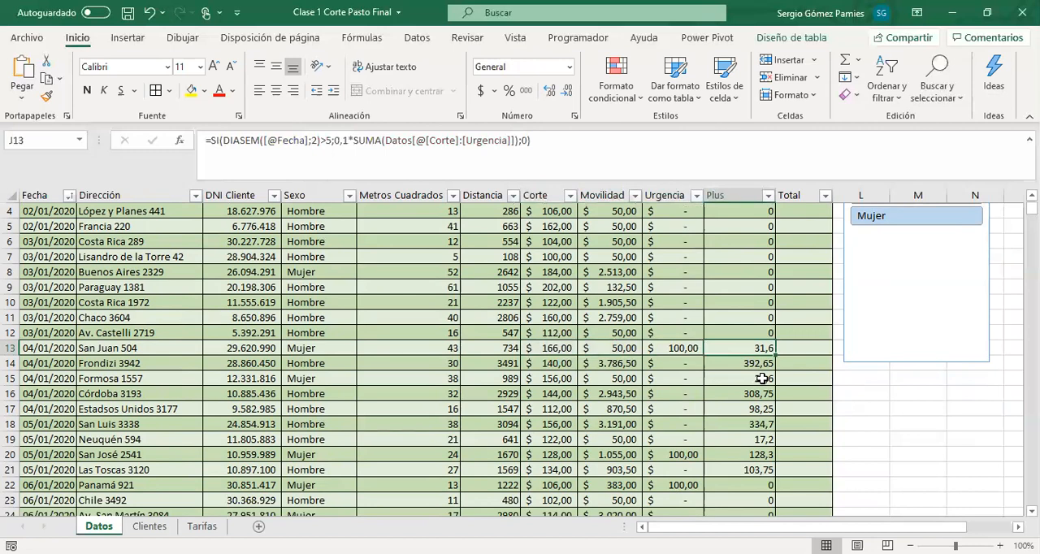
pyautogui.scroll(1, 761, 362)
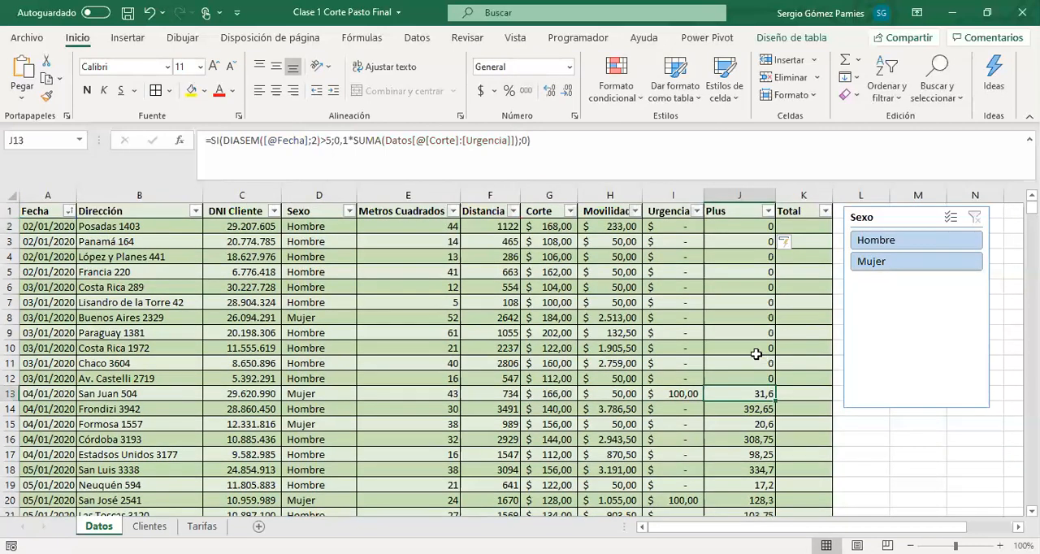
pyautogui.scroll(-1, 756, 355)
pyautogui.scroll(1, 709, 258)
# Apply the accounting currency format to the entire Plus column on Datos
pyautogui.click(709, 244)
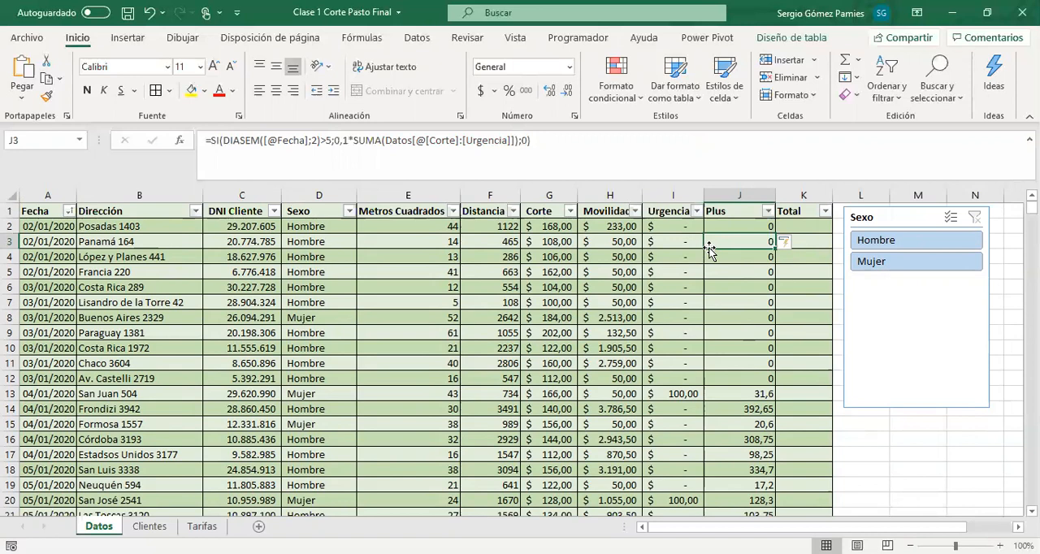
pyautogui.click(755, 203)
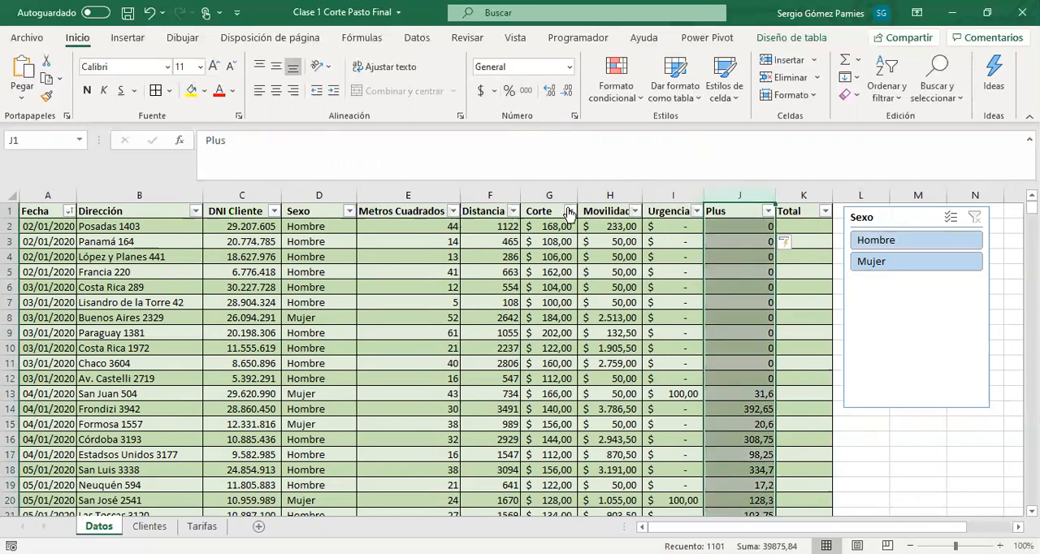
pyautogui.click(490, 92)
pyautogui.moveTo(743, 258); pyautogui.dragTo(742, 398)
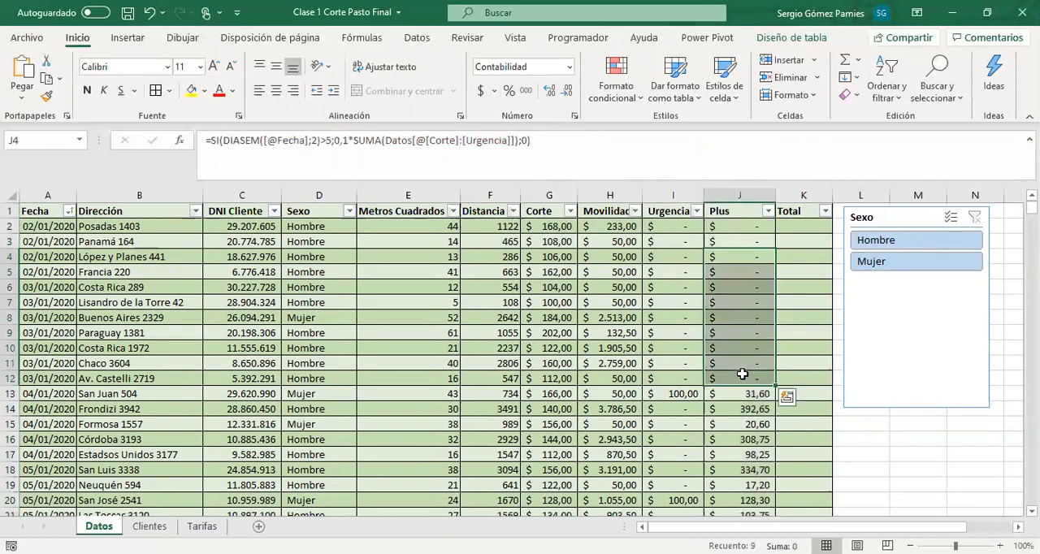
# Enter a SUMA formula in the first Total cell on Datos that adds that row's Corte through Plus
pyautogui.click(791, 229)
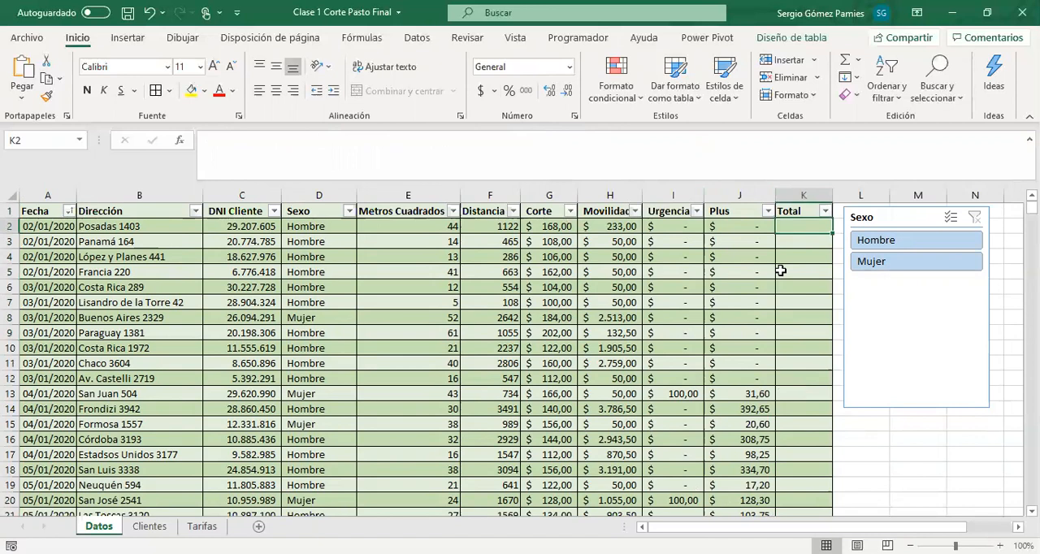
pyautogui.write('=')
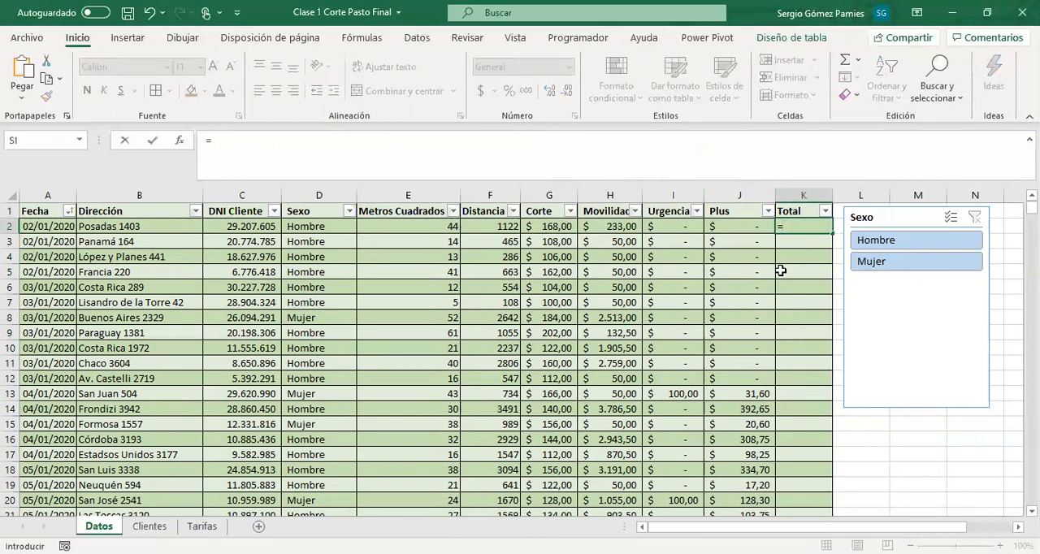
pyautogui.write('SUMA(')
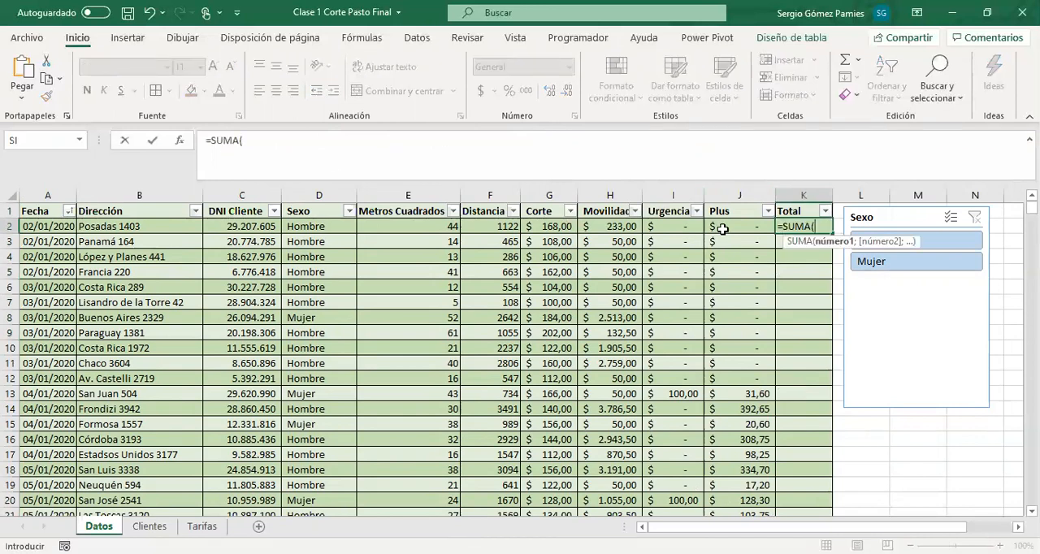
pyautogui.click(719, 227)
pyautogui.moveTo(701, 227); pyautogui.dragTo(646, 227)
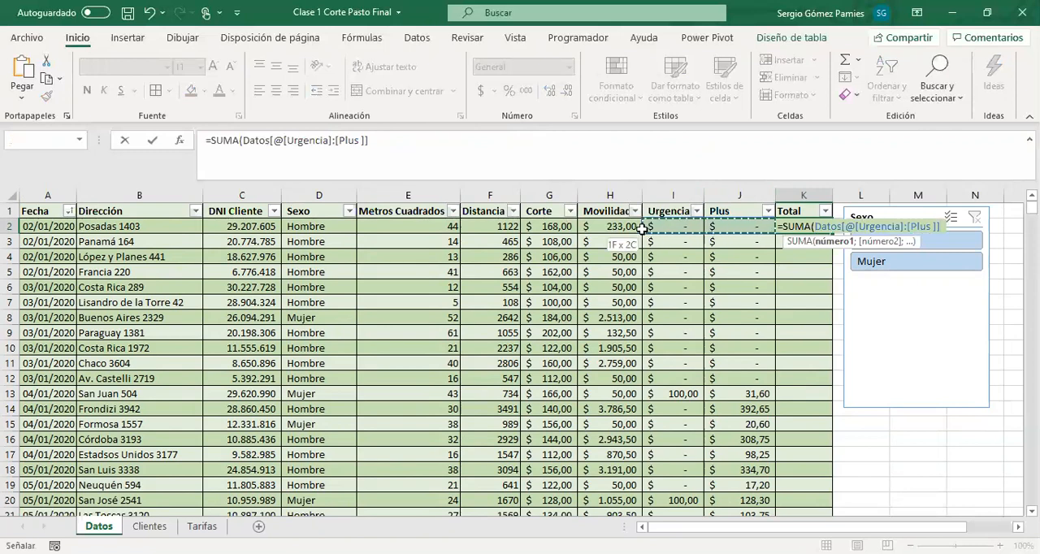
pyautogui.moveTo(561, 230); pyautogui.dragTo(553, 232)
pyautogui.press('Return')
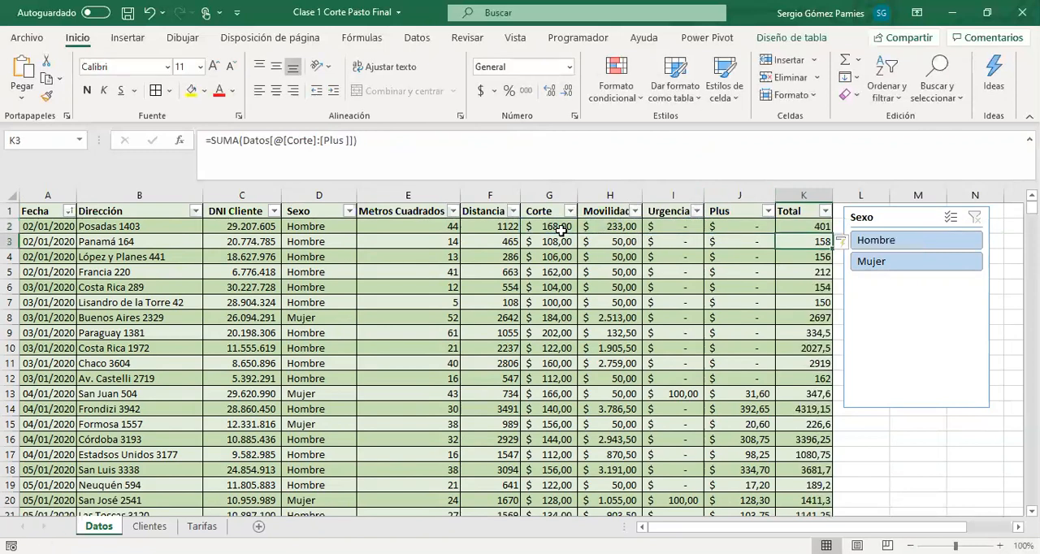
# Apply the Moneda number format to the entire Total column on Datos
pyautogui.click(778, 201)
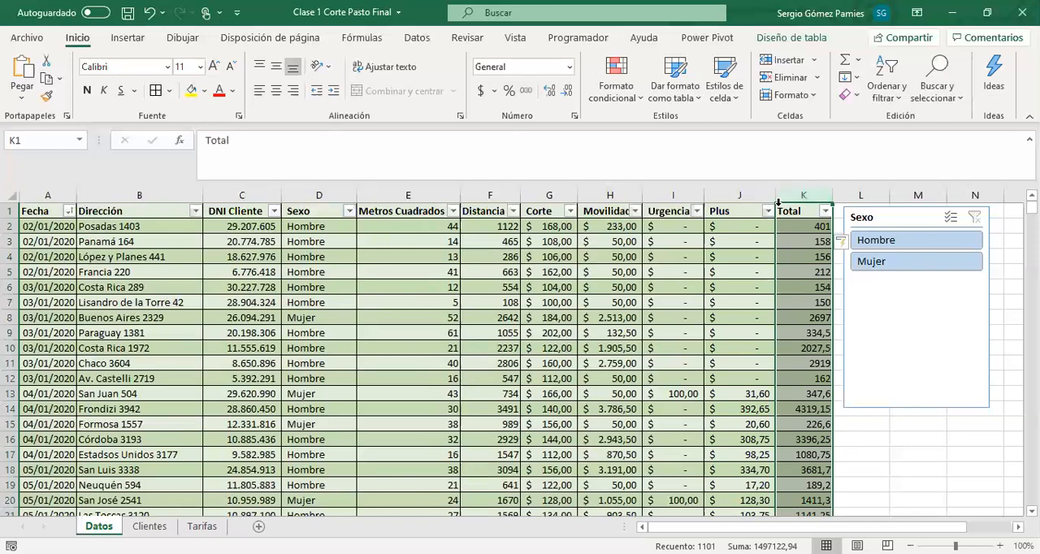
pyautogui.hotkey('ctrl', 'shift', '4')
pyautogui.click(782, 305)
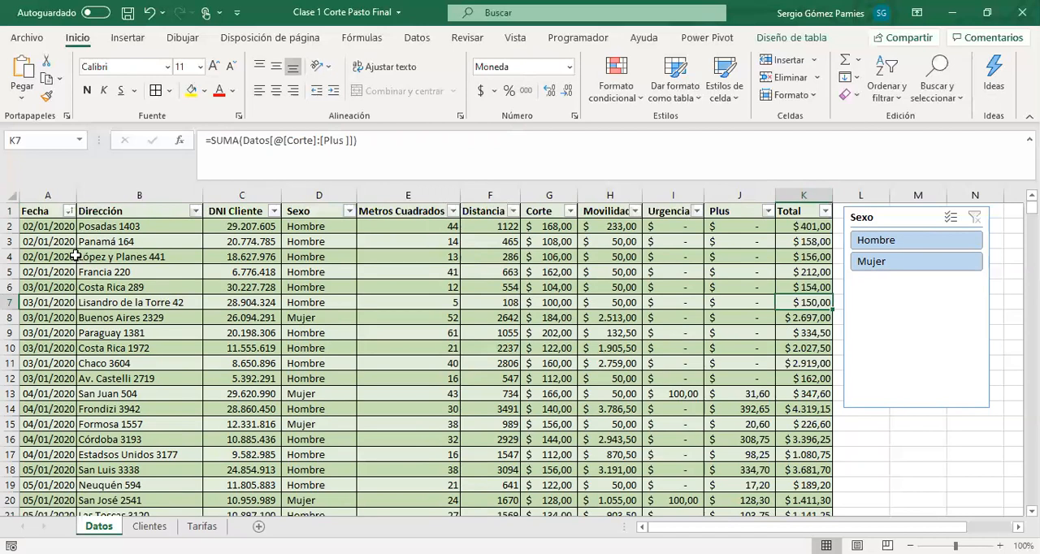
# Look over the fields of a few Datos records and go to the first empty row below the table
pyautogui.moveTo(107, 237); pyautogui.dragTo(305, 241)
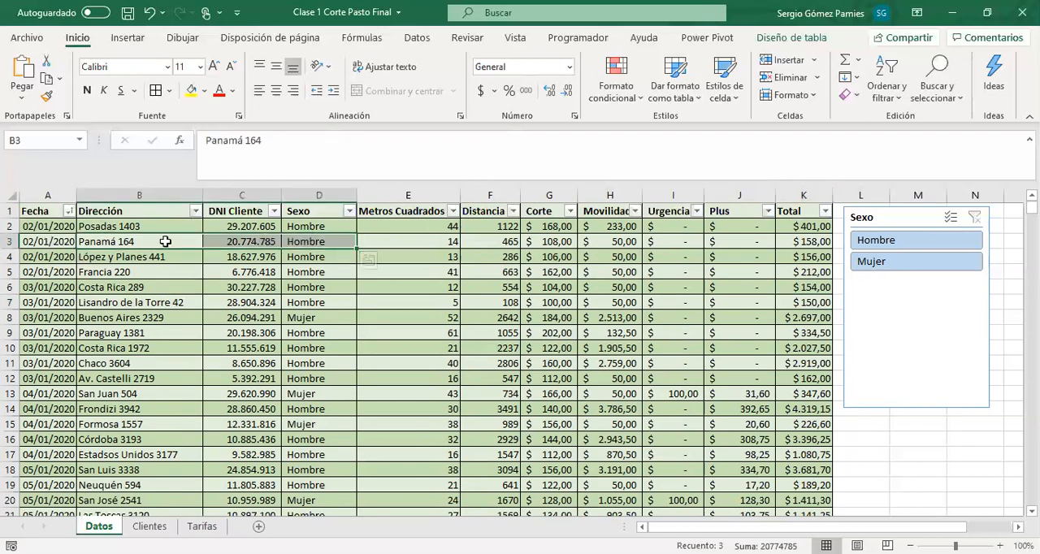
pyautogui.moveTo(138, 242); pyautogui.dragTo(283, 242)
pyautogui.click(33, 301)
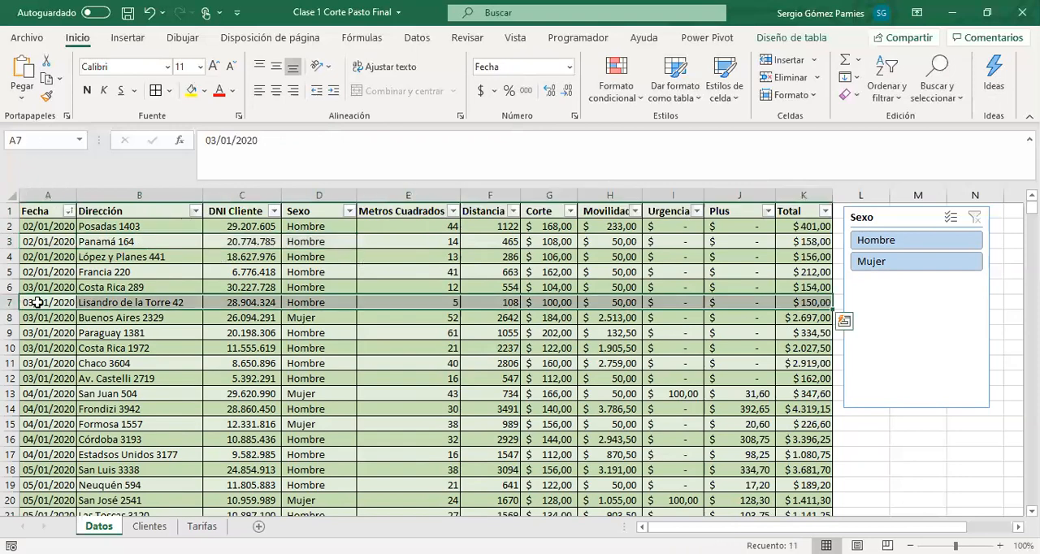
pyautogui.hotkey('ctrl', 'Down')
pyautogui.press('Down')
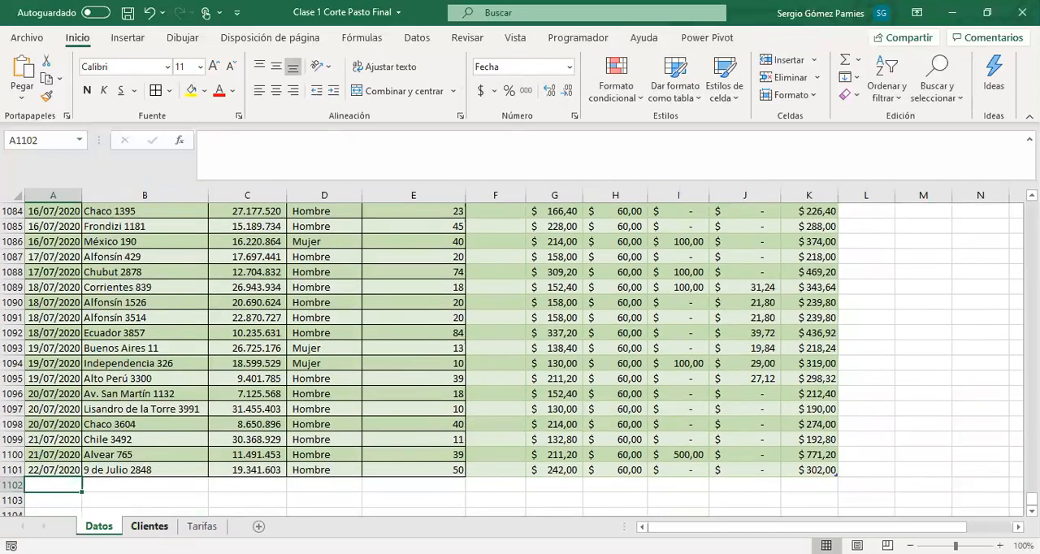
# Format the DNI Cliente column on Clientes with thousands separators and no decimals
pyautogui.click(149, 526)
pyautogui.click(57, 304)
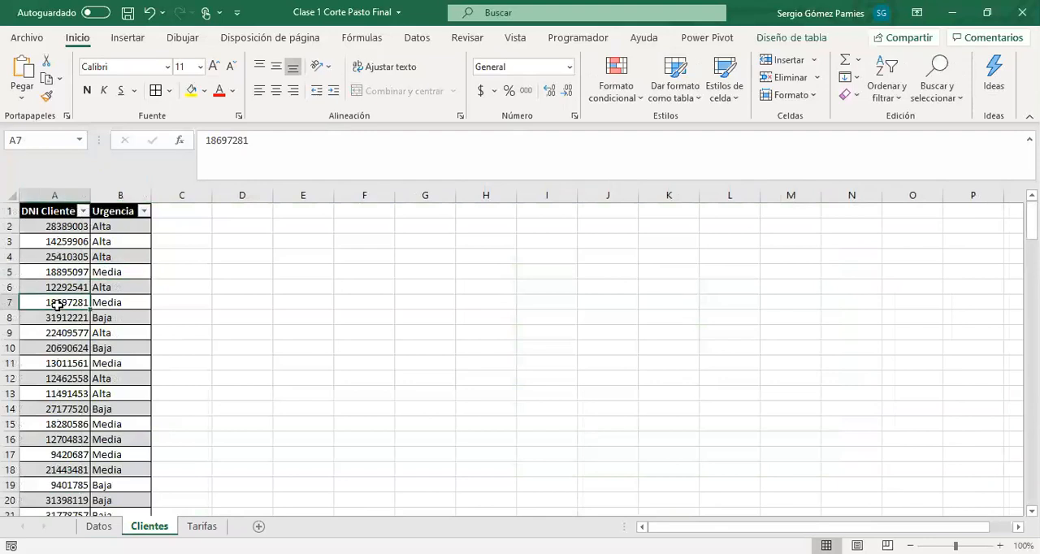
pyautogui.press('Down')
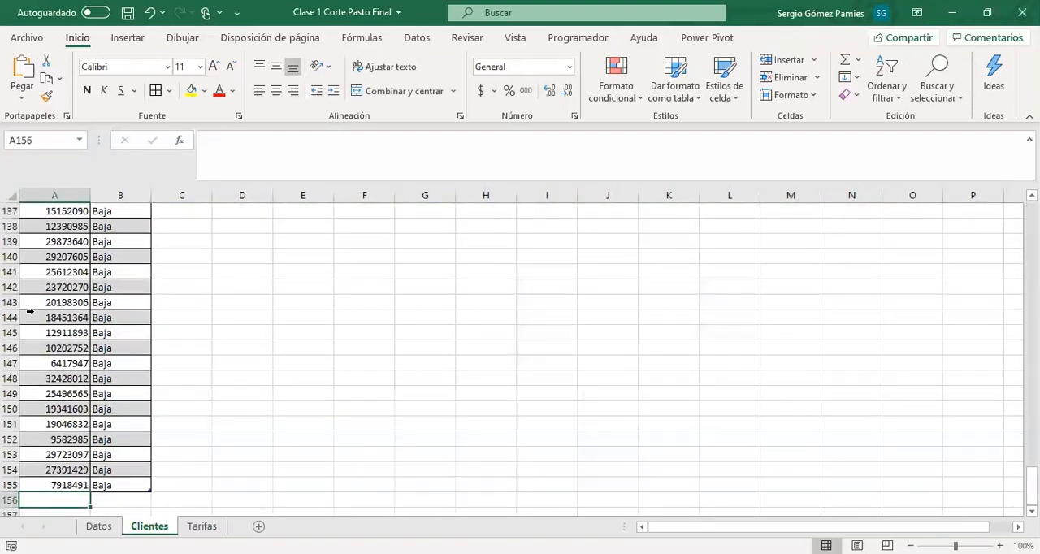
pyautogui.click(49, 195)
pyautogui.click(526, 90)
pyautogui.click(567, 91)
pyautogui.click(567, 91)
pyautogui.scroll(-1, 53, 415)
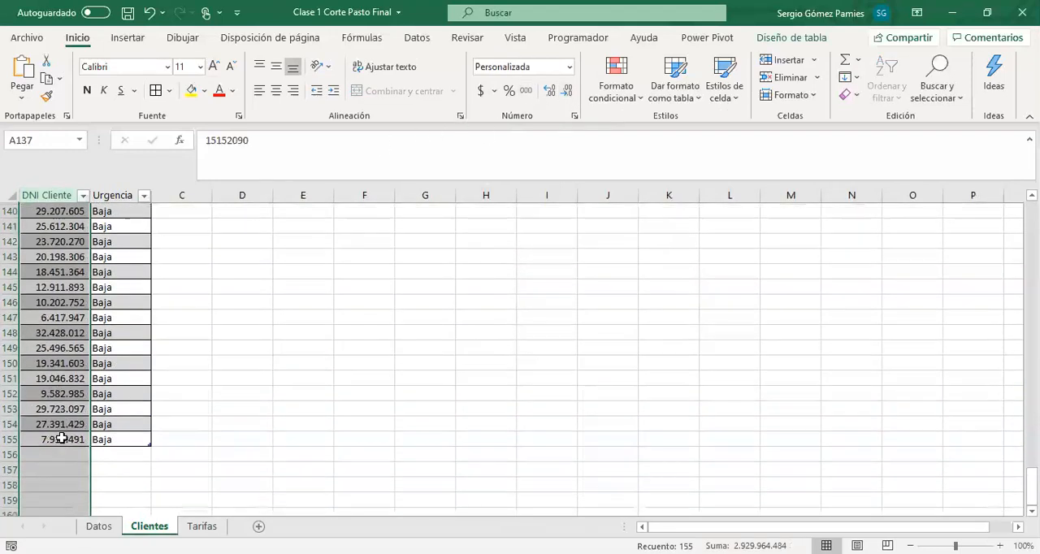
# Add a new client below the last Clientes record, entering the client's DNI and Media as the Urgencia
pyautogui.click(62, 453)
pyautogui.write('35')
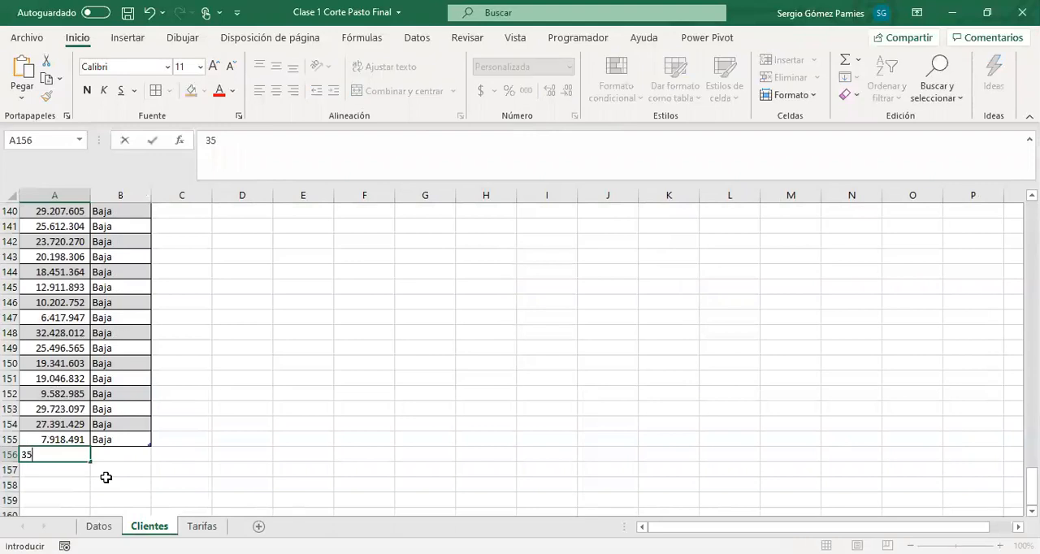
pyautogui.write('.123.789')
pyautogui.press('Tab')
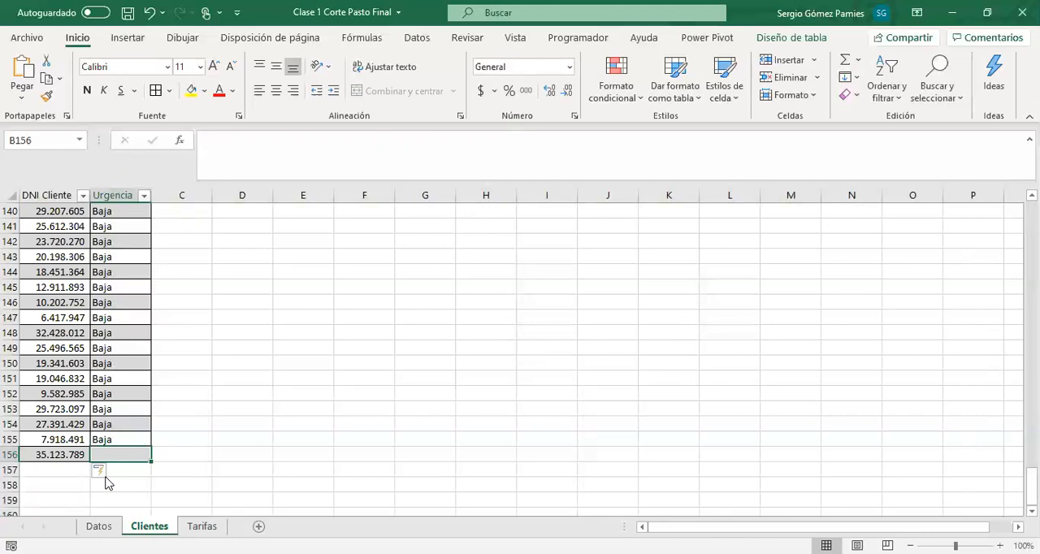
pyautogui.write('mEdia')
pyautogui.press('Return')
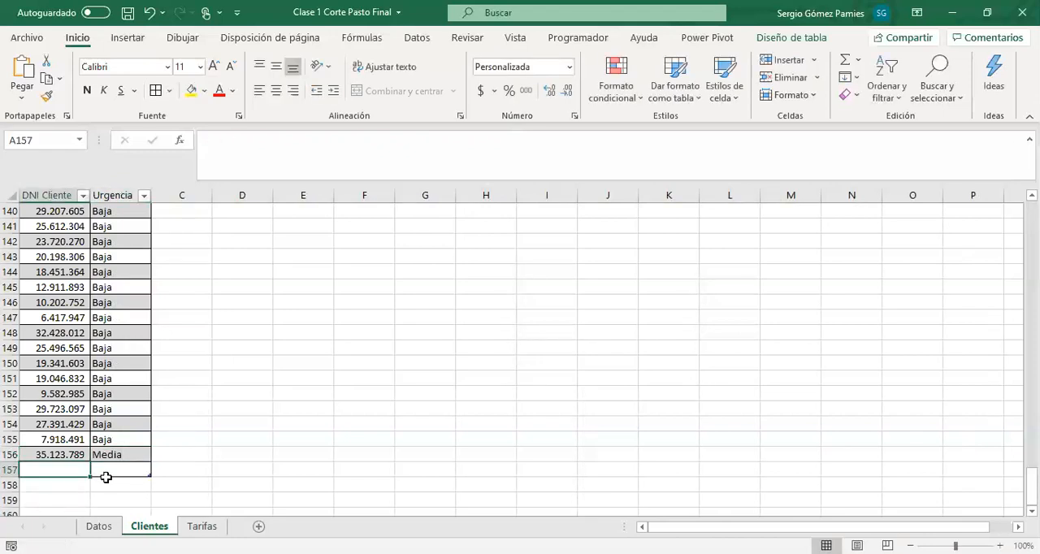
# Delete the extra blank row below the new client's record in the Clientes table
pyautogui.click(13, 470)
pyautogui.hotkey('ctrl', '-')
pyautogui.click(120, 441)
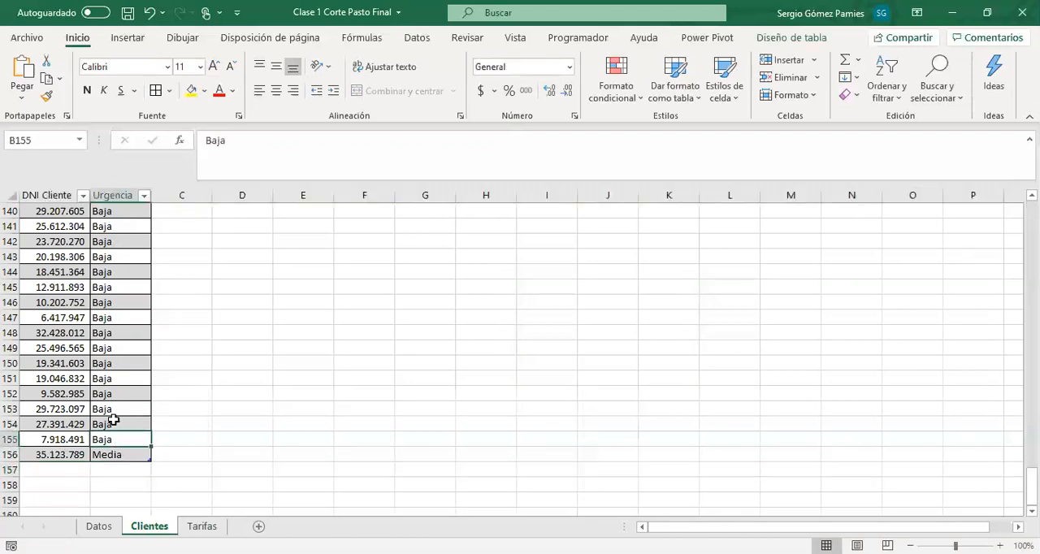
pyautogui.moveTo(49, 289); pyautogui.dragTo(109, 439)
pyautogui.click(110, 469)
pyautogui.click(104, 456)
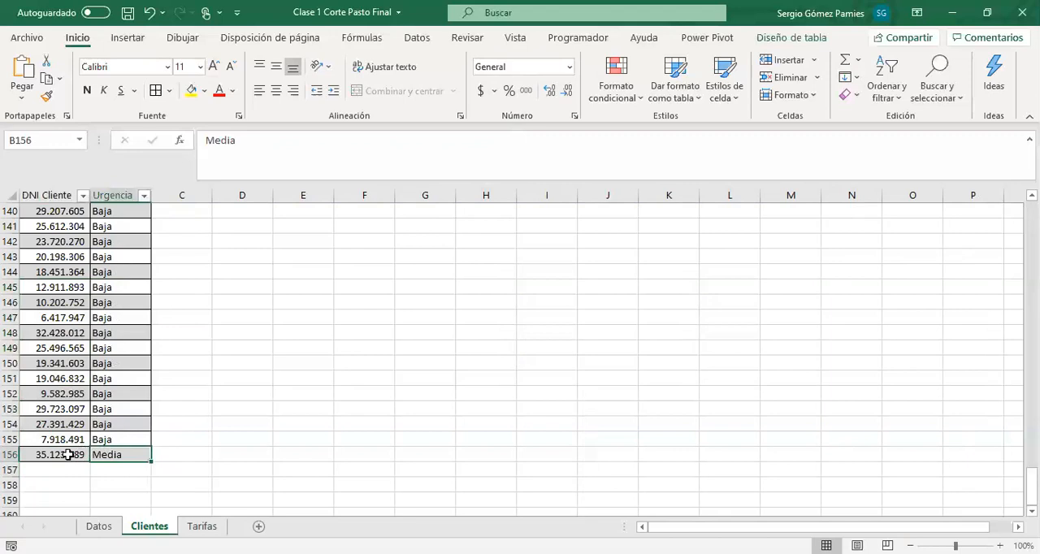
# Start a new job record below the last Datos row with Fecha 23/07/2020 and the job's street address as Dirección
pyautogui.click(98, 526)
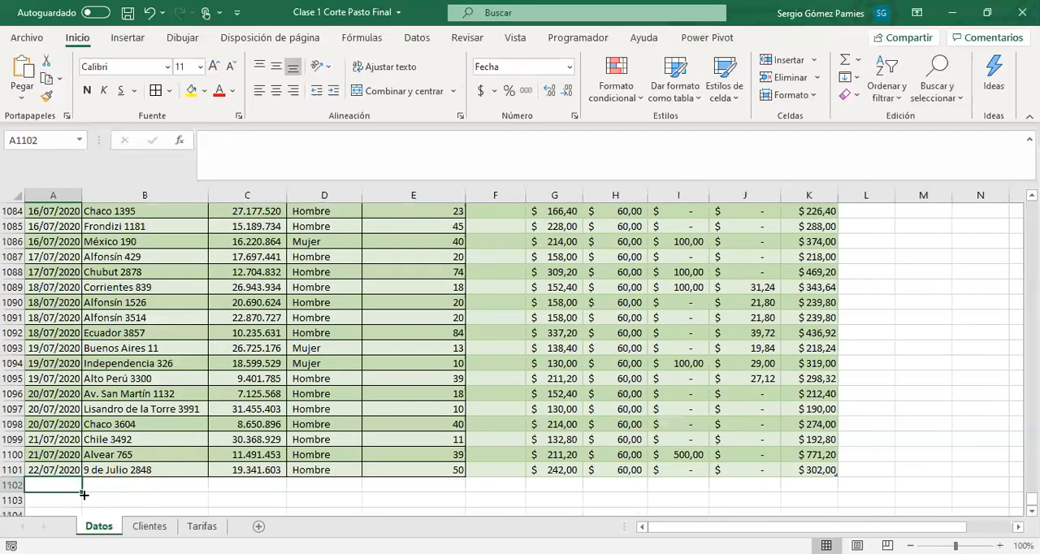
pyautogui.scroll(-1, 70, 491)
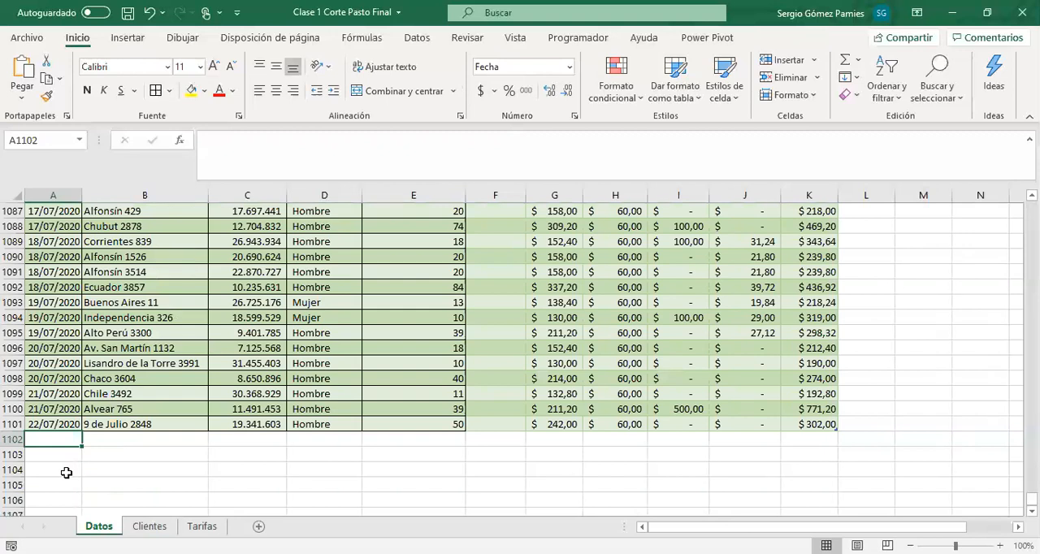
pyautogui.write('23/07/2020')
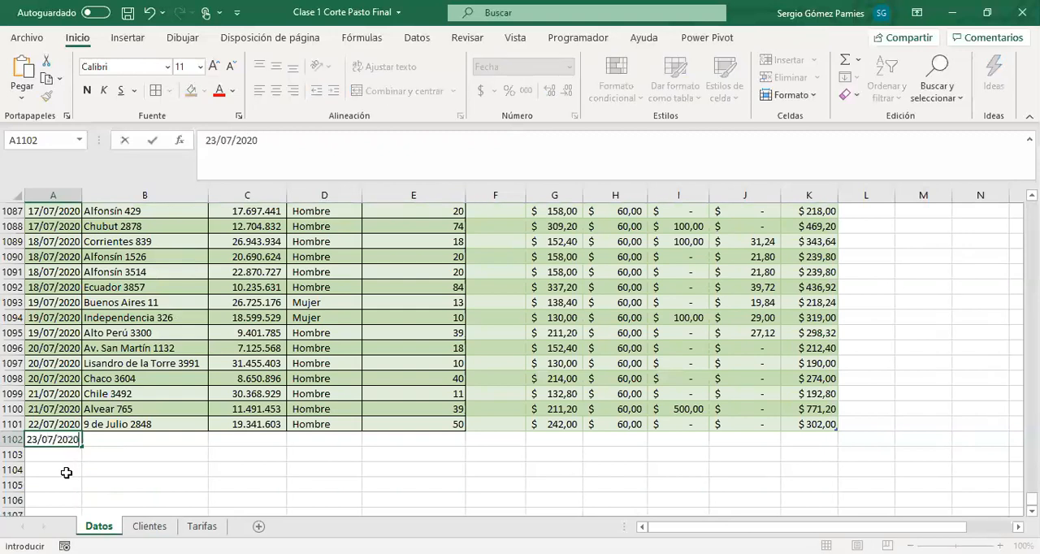
pyautogui.press('Tab')
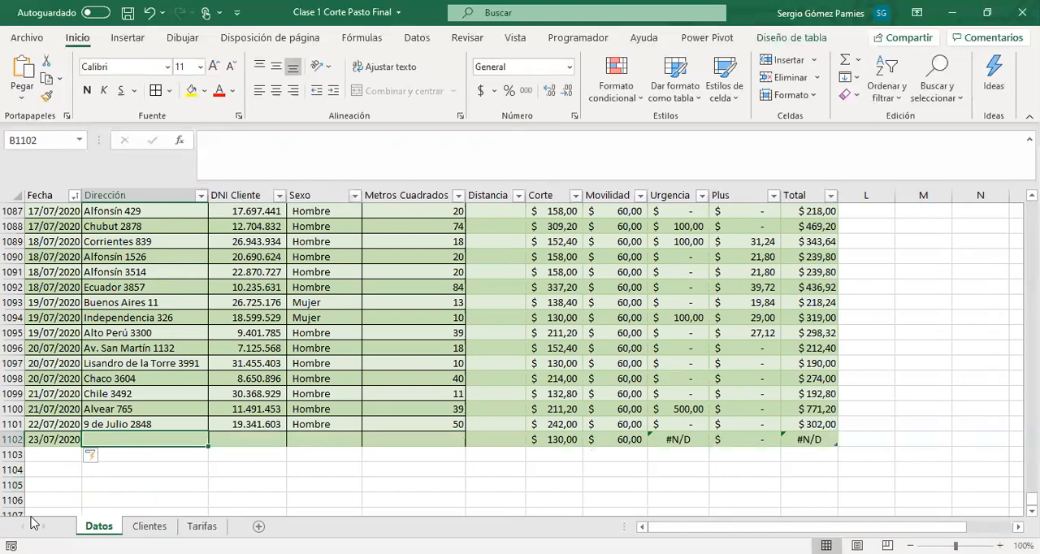
pyautogui.write('Juan')
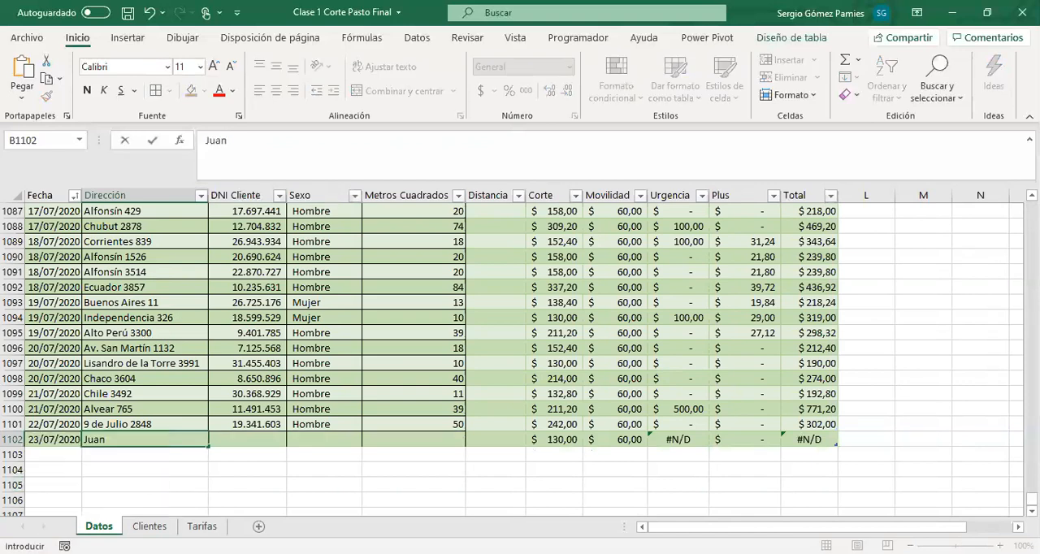
pyautogui.write(' B..')
pyautogui.press('BackSpace')
pyautogui.write('Justo 513')
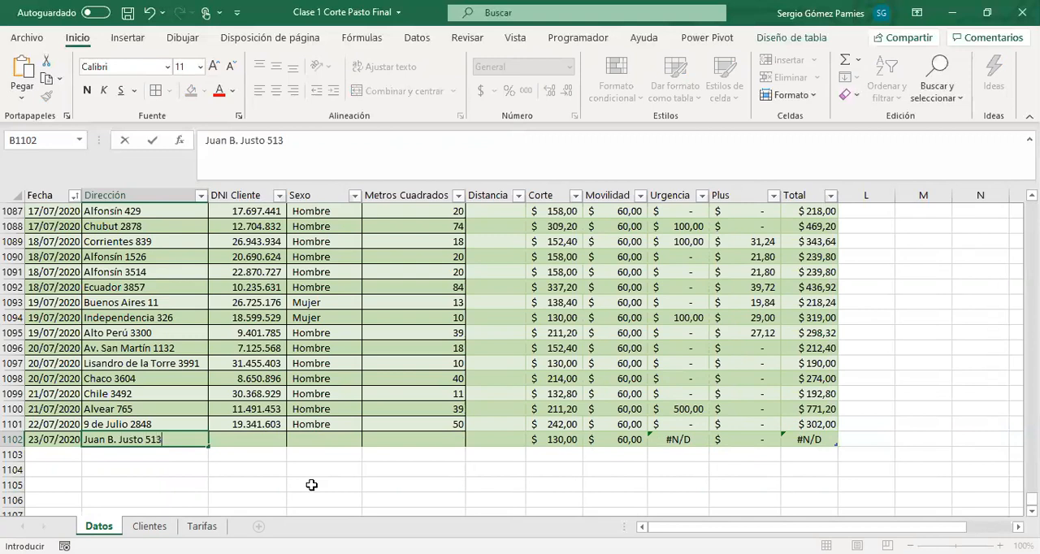
pyautogui.press('Tab')
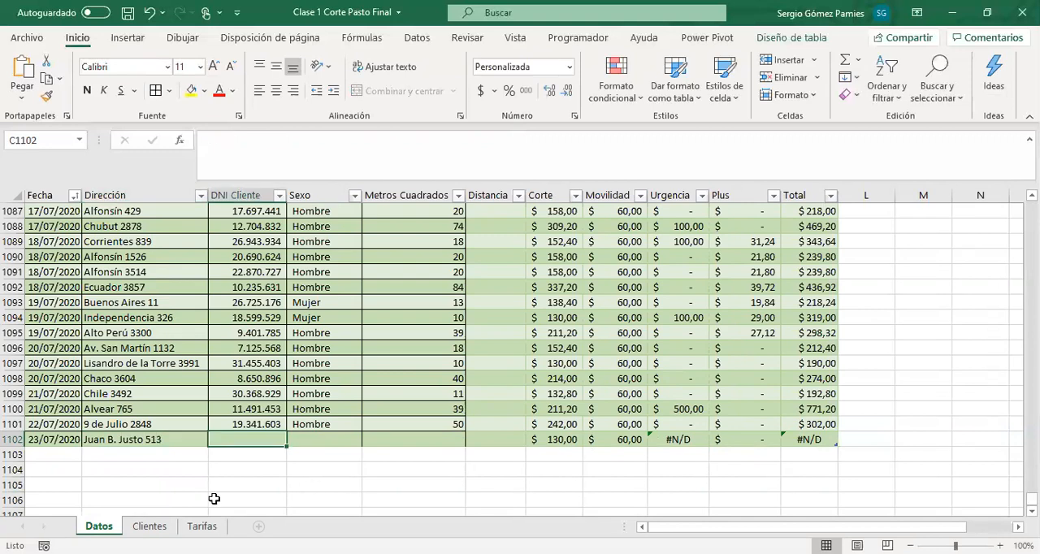
# Copy the new client's DNI from the last Clientes record into the DNI Cliente field of the new Datos record
pyautogui.click(150, 526)
pyautogui.click(64, 452)
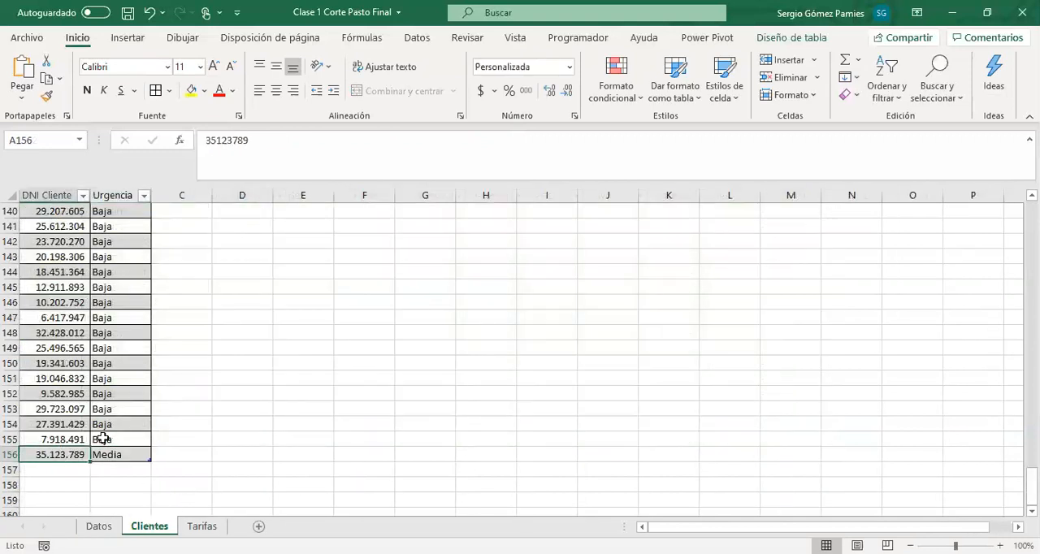
pyautogui.hotkey('ctrl', 'c')
pyautogui.click(100, 527)
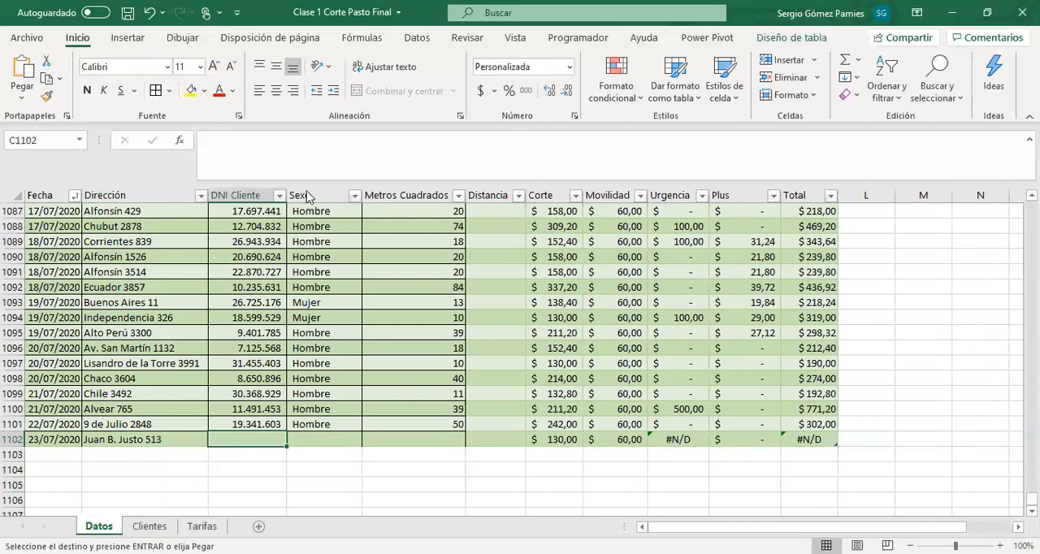
pyautogui.rightClick(235, 439)
pyautogui.click(299, 159)
# Enter Mujer as the Sexo and 20 as the Metros Cuadrados of the new job record
pyautogui.click(324, 439)
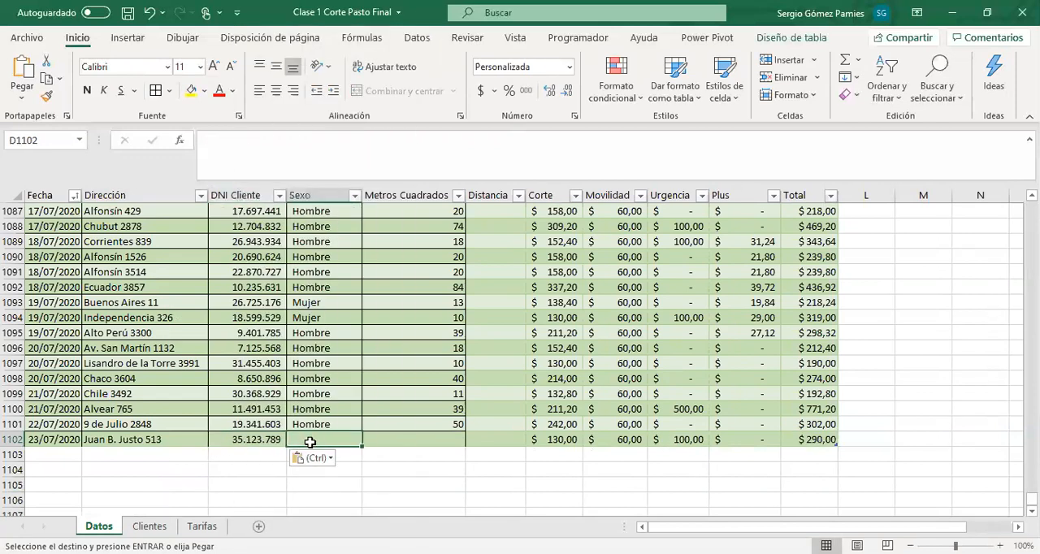
pyautogui.write('Mujer')
pyautogui.press('Tab')
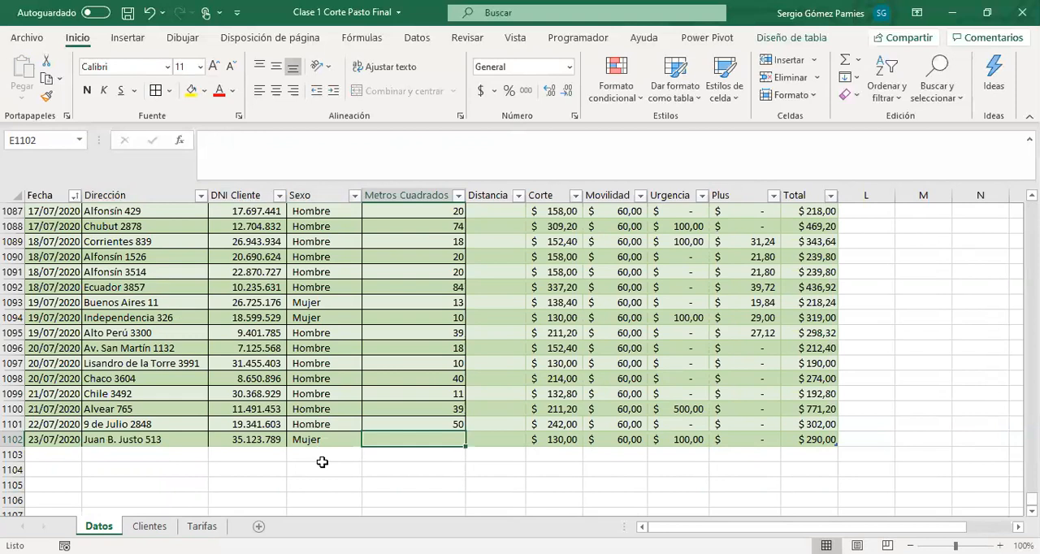
pyautogui.write('20')
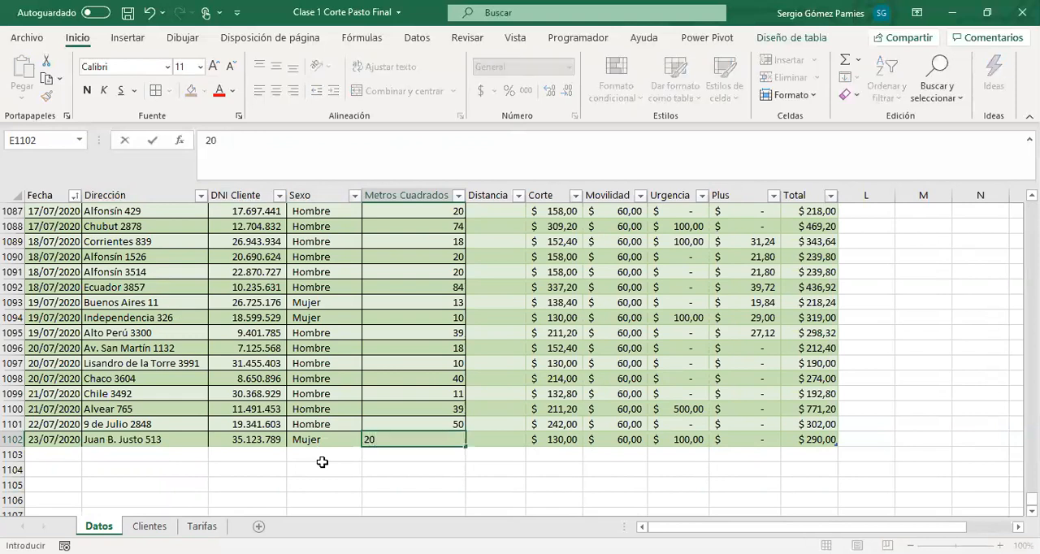
pyautogui.press('Tab')
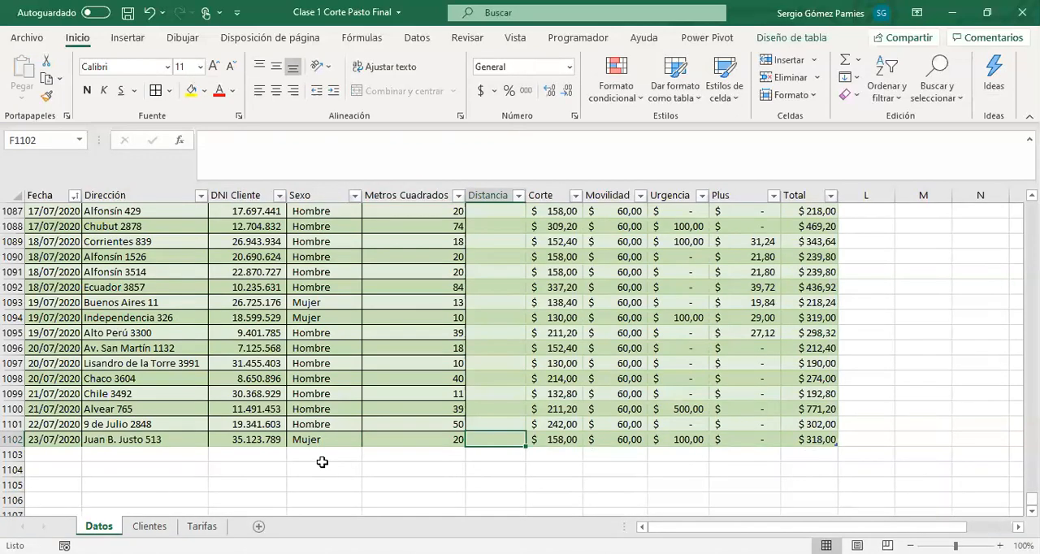
# Check the Distancia column of earlier records and enter 1200 as the new job record's Distancia
pyautogui.scroll(18, 413, 409)
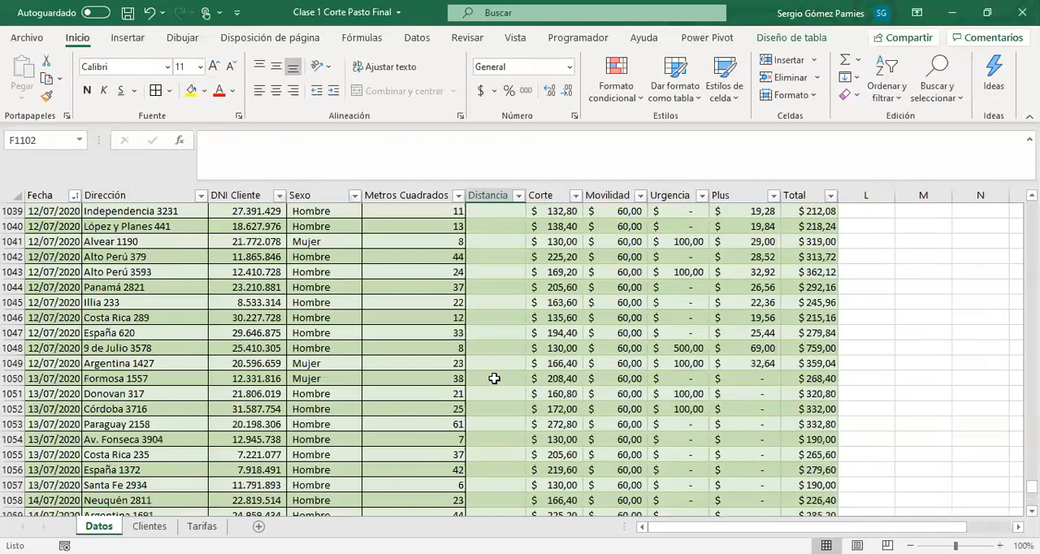
pyautogui.scroll(20, 504, 378)
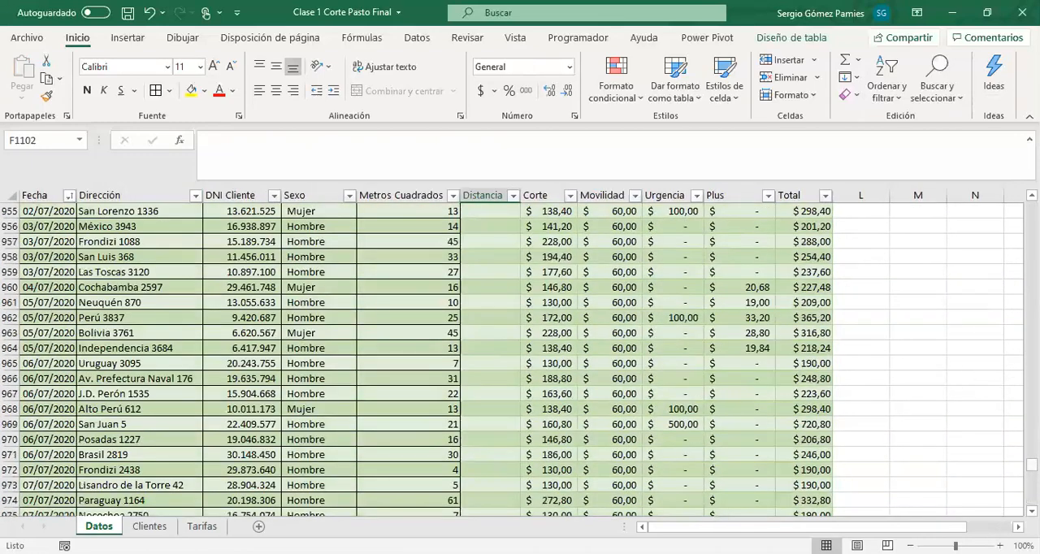
pyautogui.moveTo(1032, 465); pyautogui.dragTo(959, 478)
pyautogui.scroll(-11, 592, 478)
pyautogui.click(514, 470)
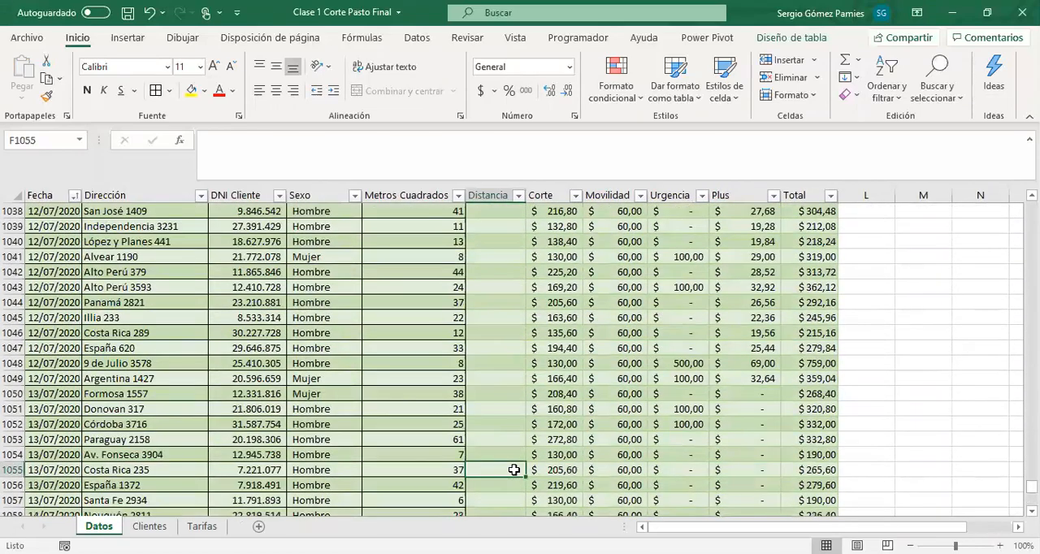
pyautogui.press('Left')
pyautogui.hotkey('ctrl', 'Down')
pyautogui.press('Right')
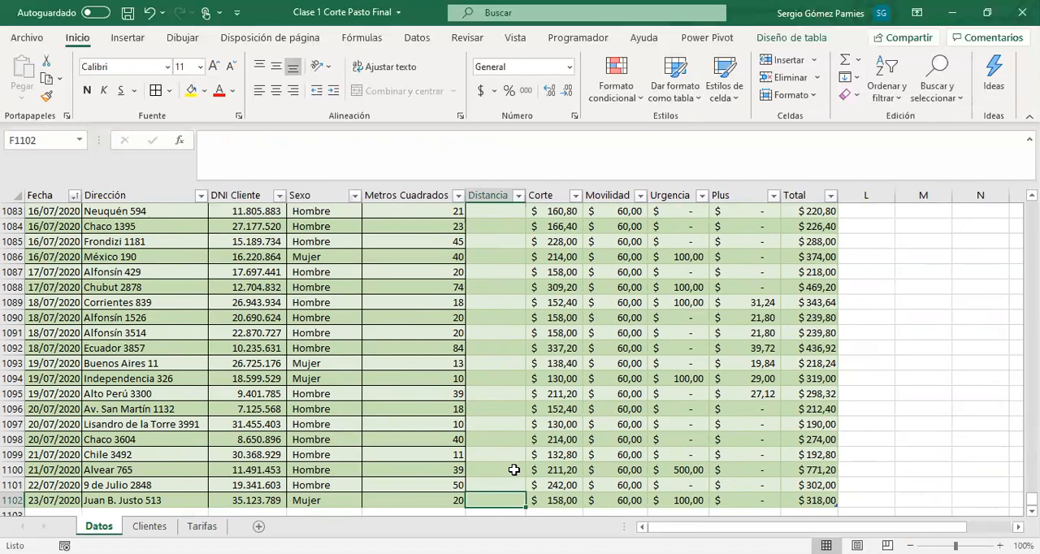
pyautogui.write('1200')
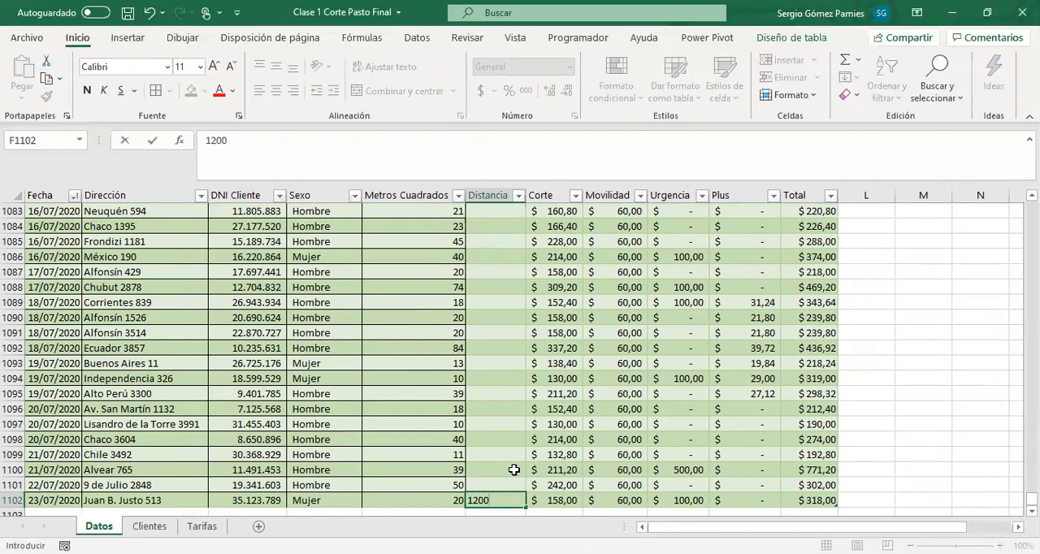
pyautogui.press('Tab')
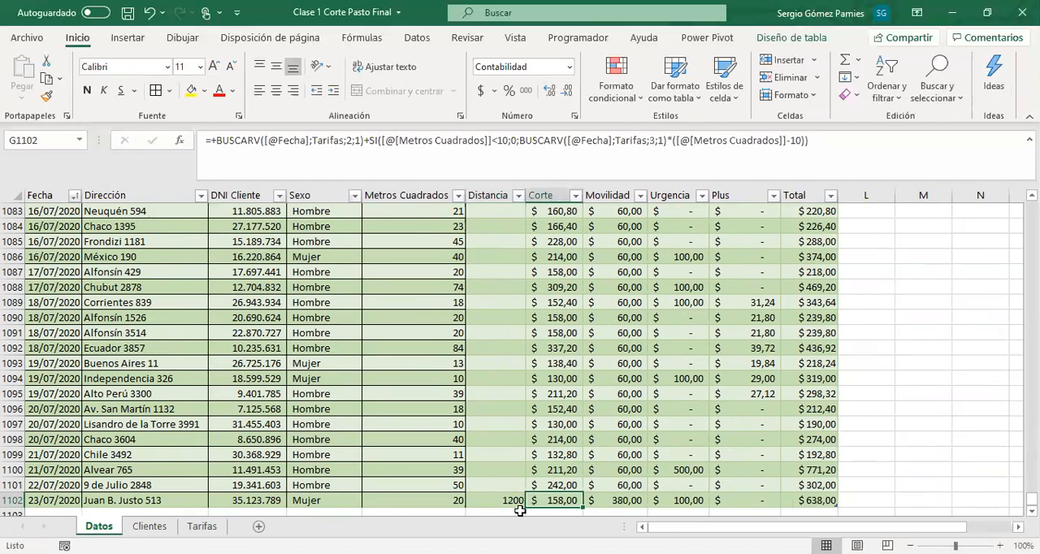
# Review the calculated Corte, Movilidad, Urgencia, Plus and Total charges of the new job record
pyautogui.hotkey('ctrl', 'Right')
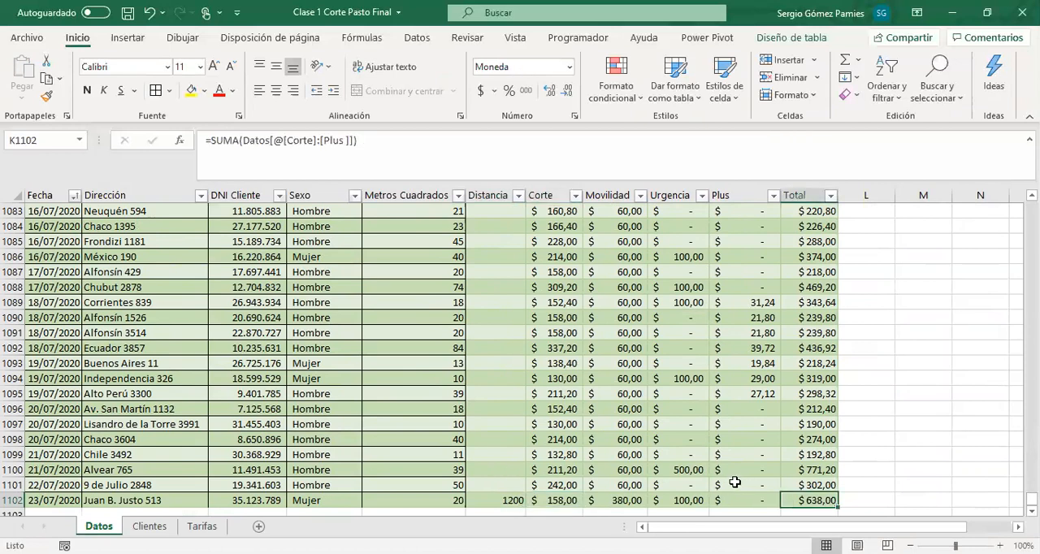
pyautogui.scroll(-2, 734, 483)
pyautogui.click(683, 409)
pyautogui.click(43, 410)
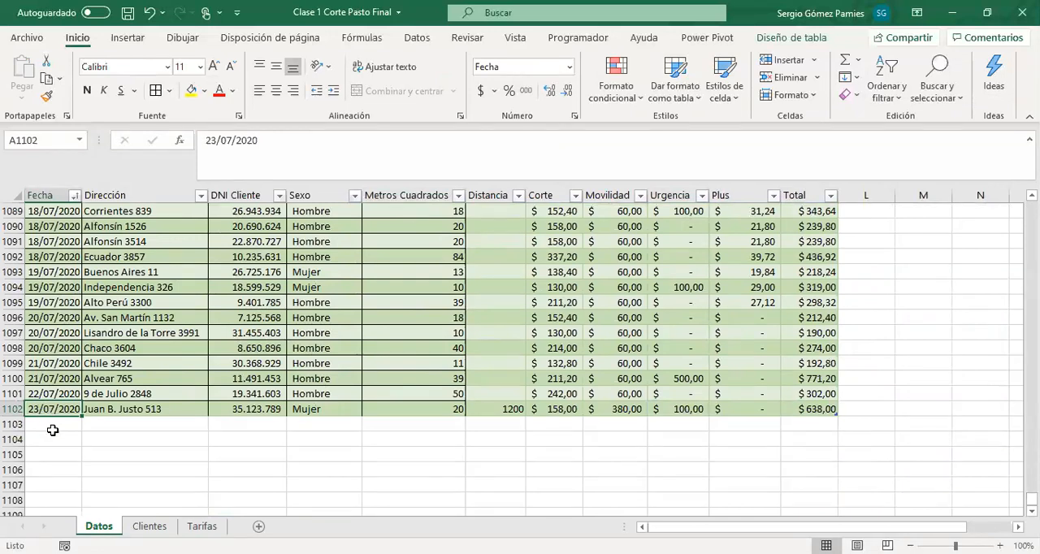
pyautogui.click(736, 407)
pyautogui.moveTo(569, 409); pyautogui.dragTo(691, 411)
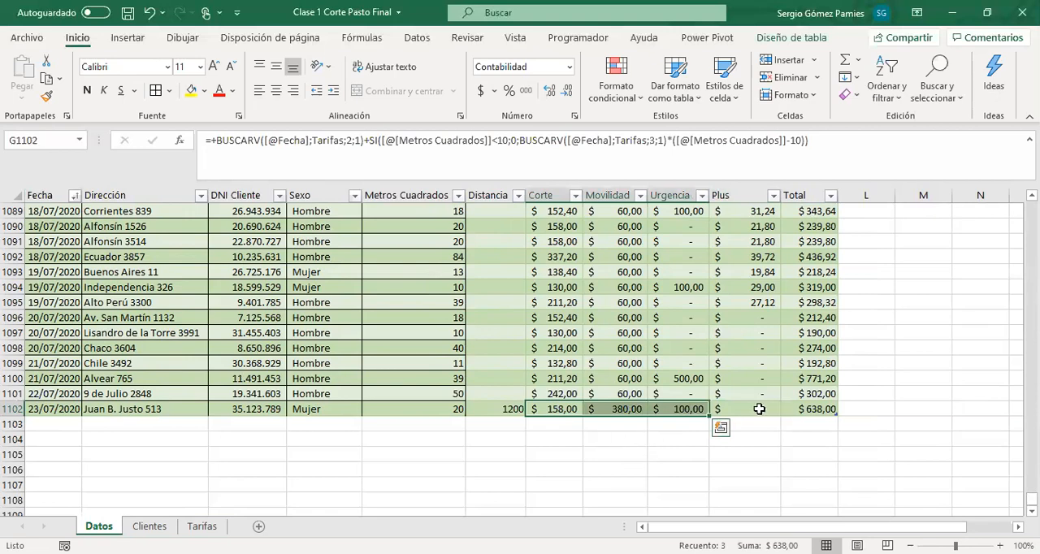
pyautogui.click(792, 409)
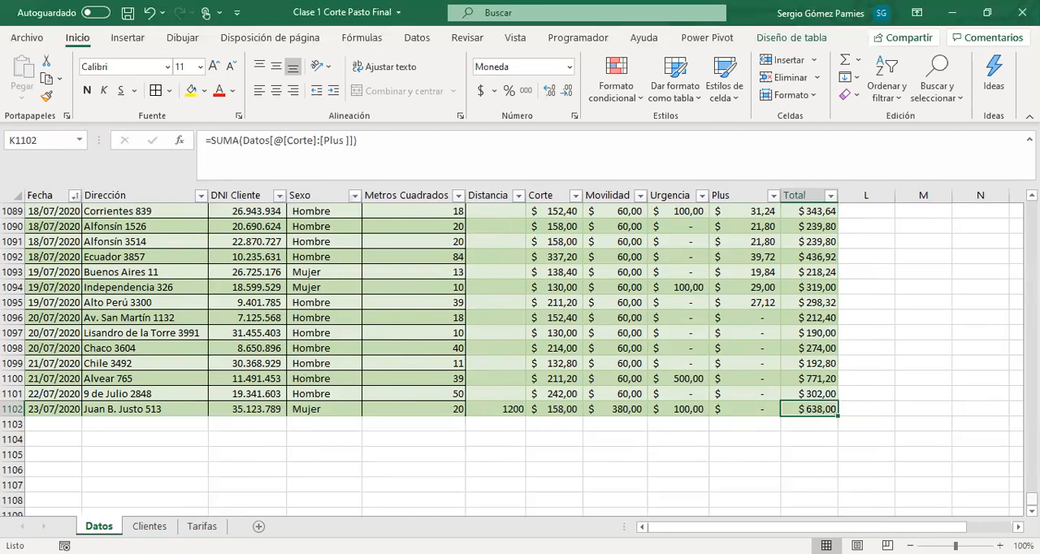
pyautogui.scroll(20, 508, 394)
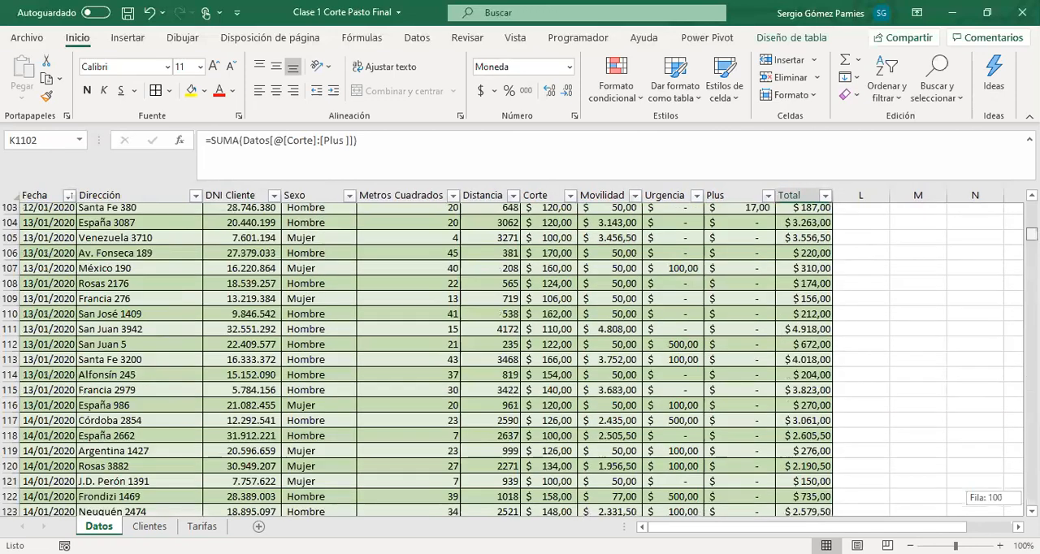